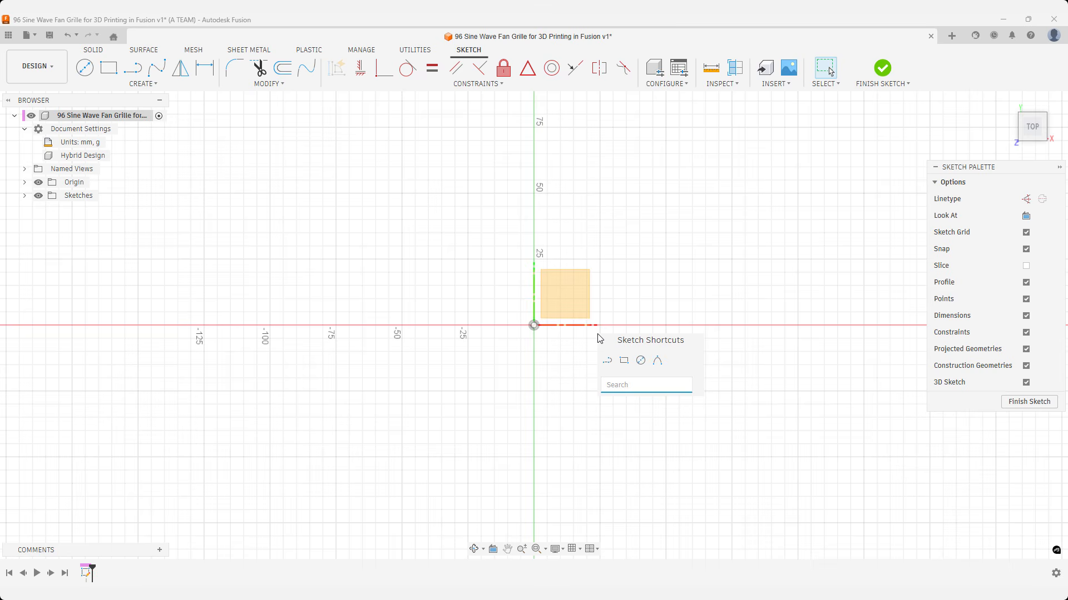
Sketch a 120 mm by 120 mm center rectangle centred on the origin.
{"action": "type", "text": "cen"}
{"action": "key", "text": "Down"}
{"action": "key", "text": "Down"}
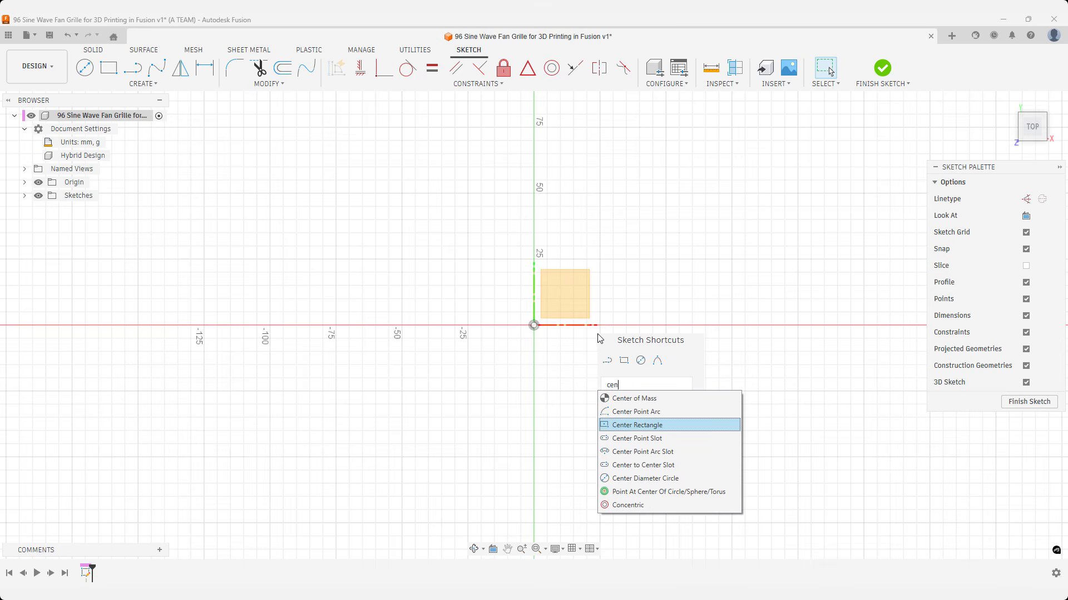
{"action": "key", "text": "Return"}
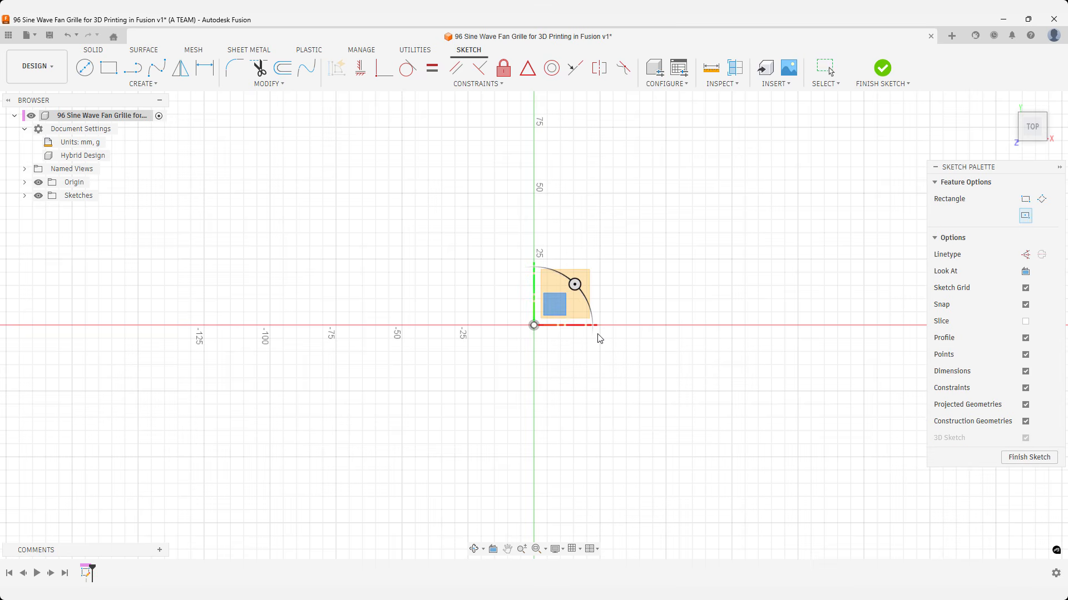
{"action": "left_click", "coordinate": [534, 326]}
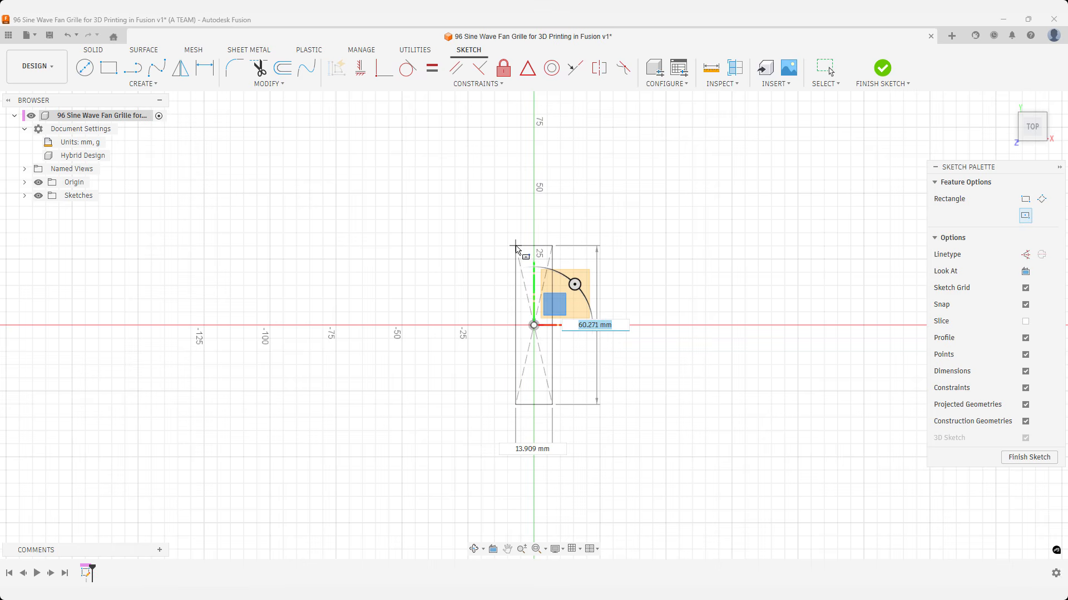
{"action": "type", "text": "120"}
{"action": "key", "text": "Tab"}
{"action": "type", "text": "120"}
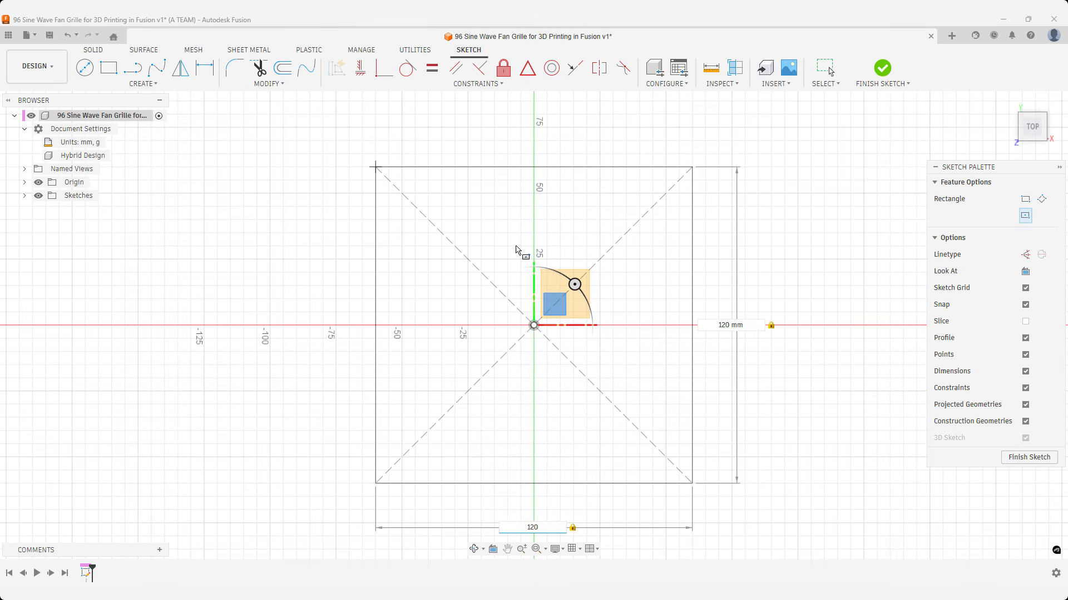
{"action": "key", "text": "Return"}
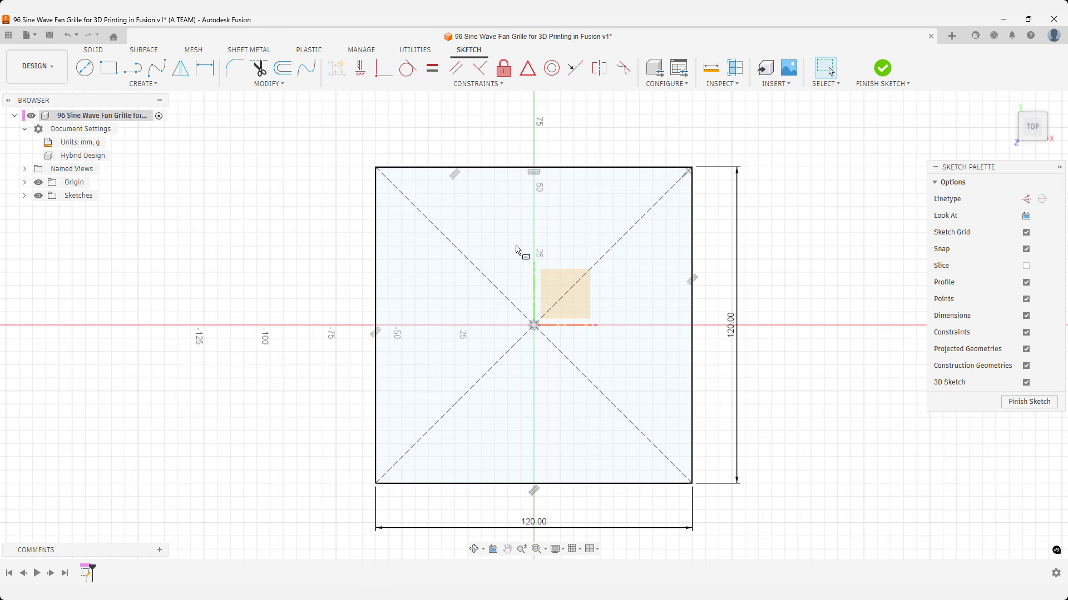
Sketch a 100 mm diameter circle centred on the origin inside the square.
{"action": "key", "text": "c"}
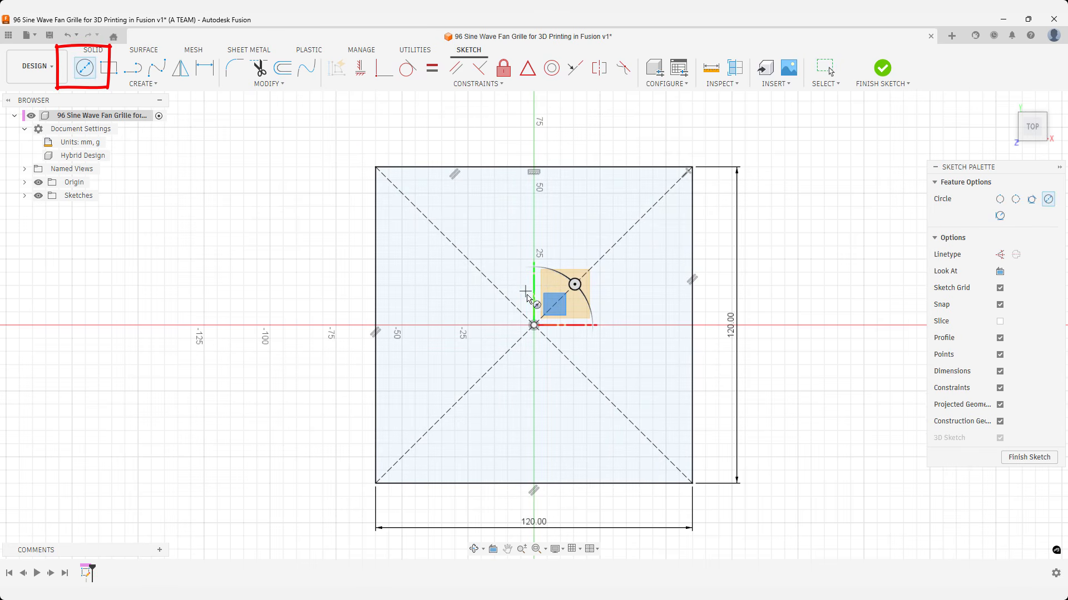
{"action": "left_click", "coordinate": [533, 324]}
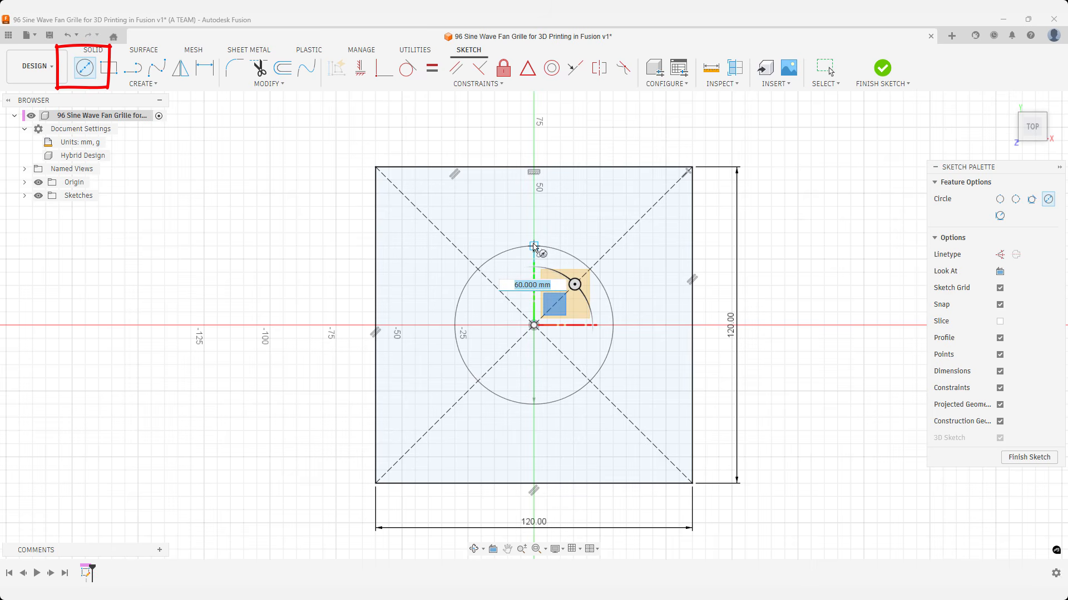
{"action": "type", "text": "100"}
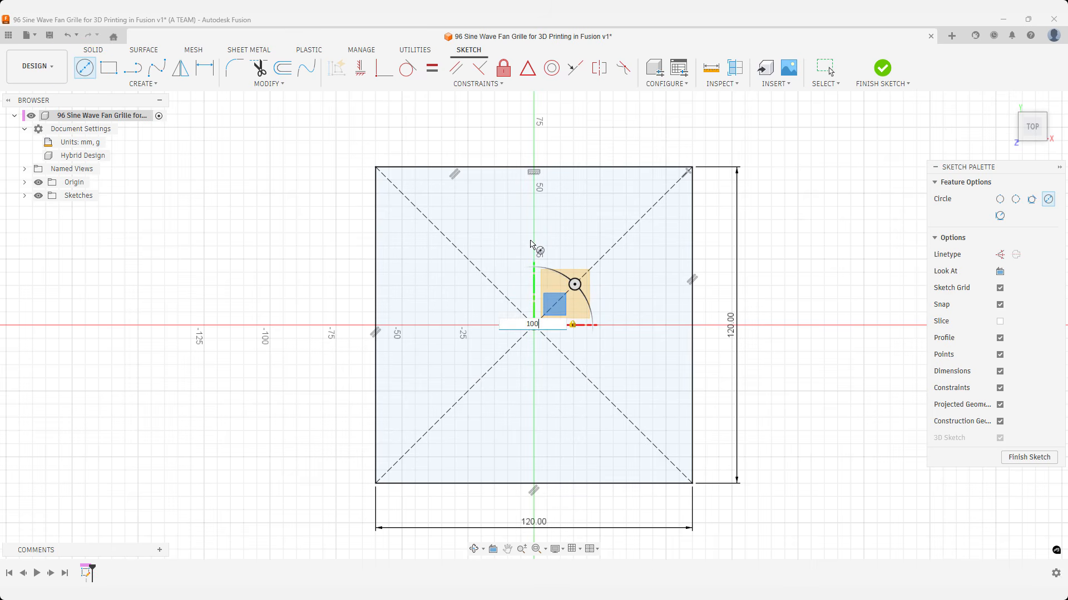
{"action": "key", "text": "Return"}
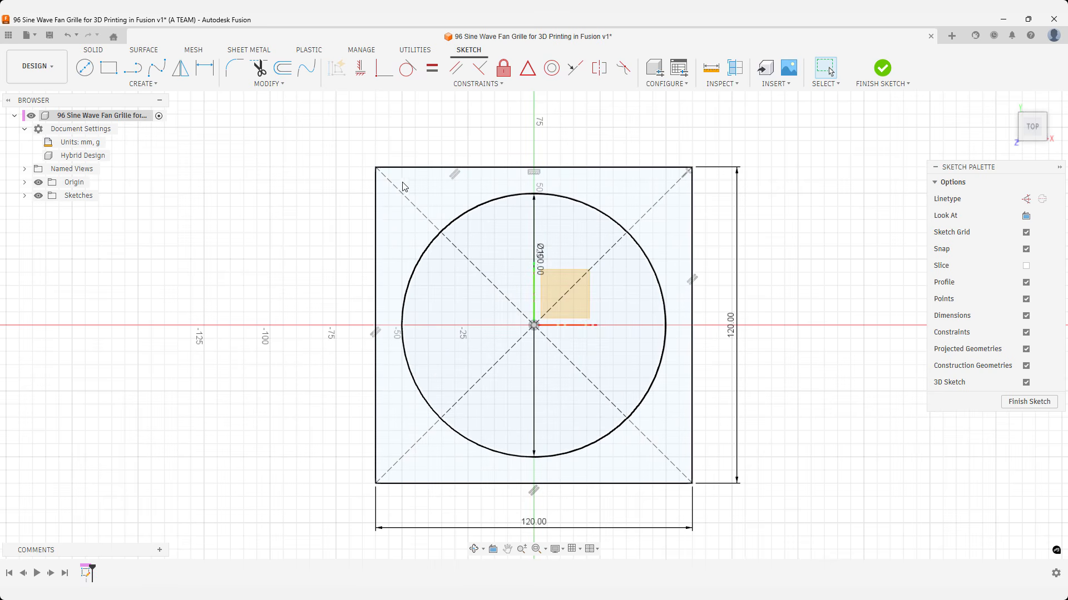
Sketch a 5 mm diameter circle on the square's diagonal, about 5 mm in from the edges at the upper-left corner.
{"action": "left_click", "coordinate": [384, 175]}
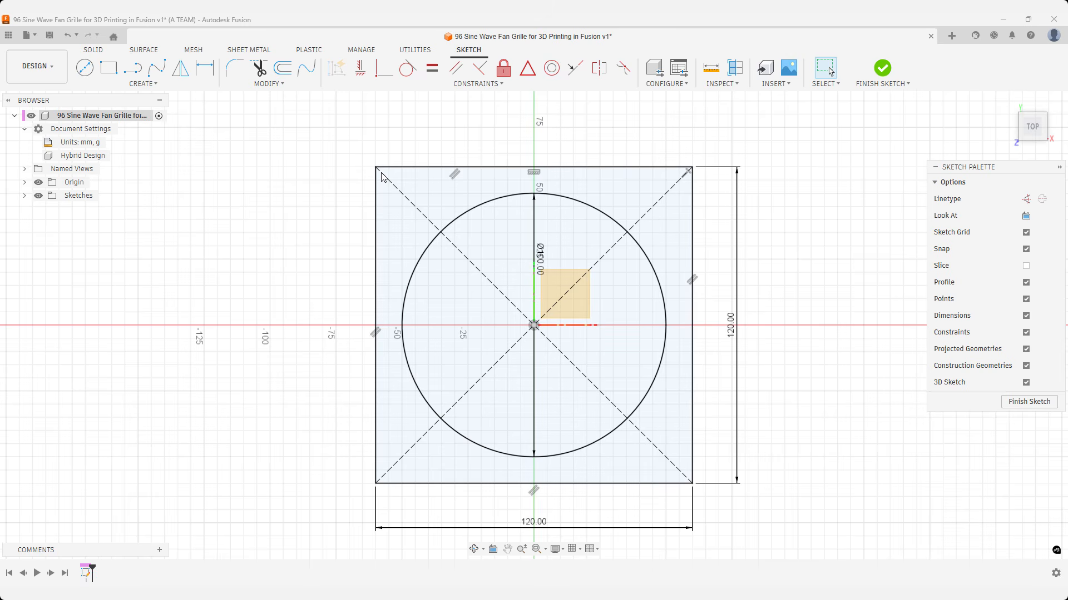
{"action": "key", "text": "c"}
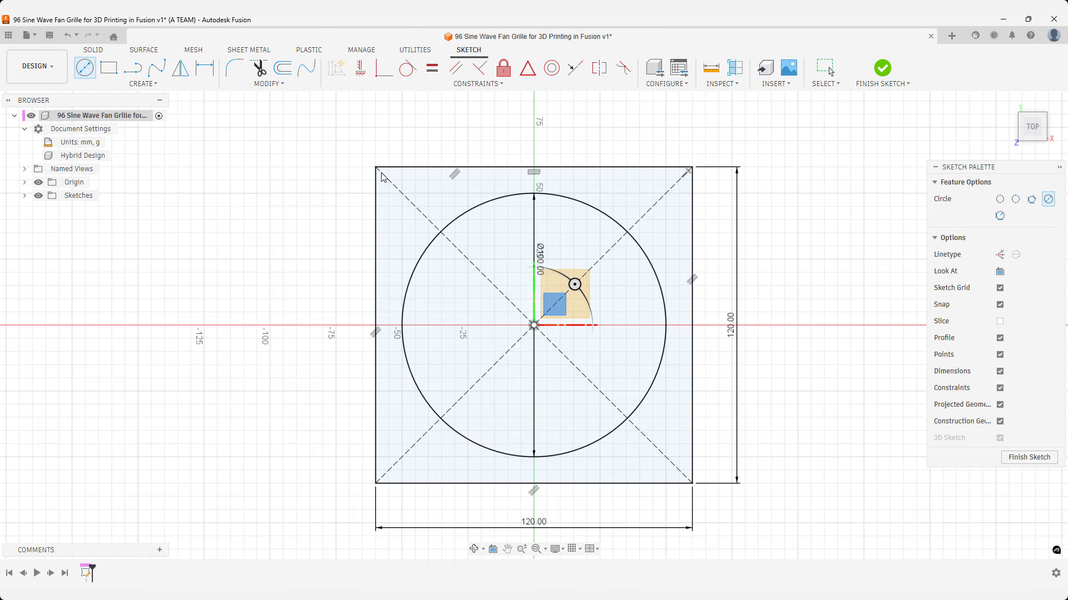
{"action": "scroll", "coordinate": [381, 177], "scroll_direction": "up", "scroll_amount": 5}
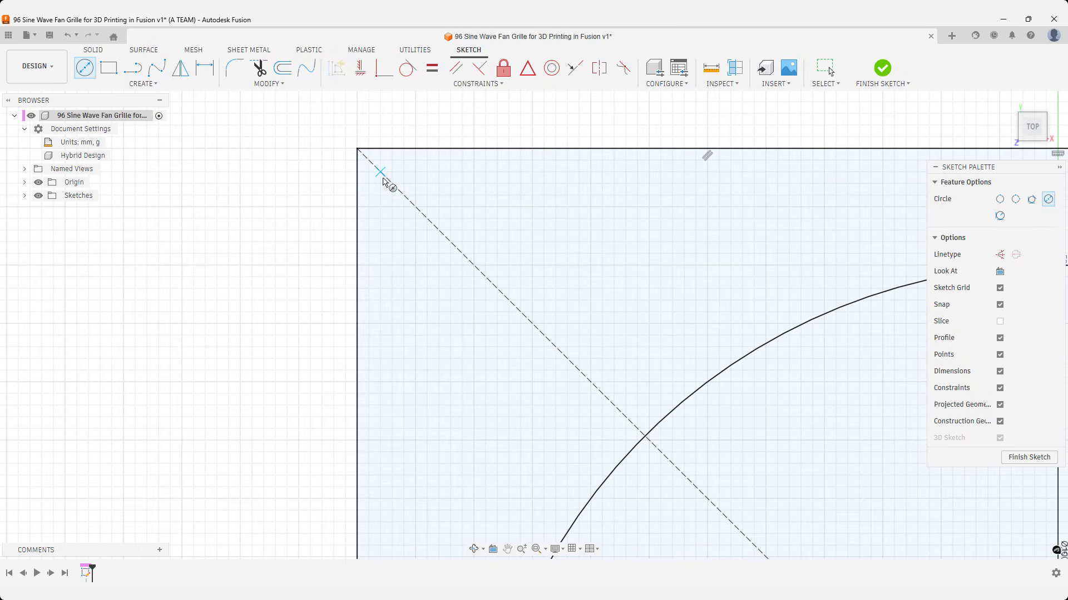
{"action": "left_click", "coordinate": [415, 207]}
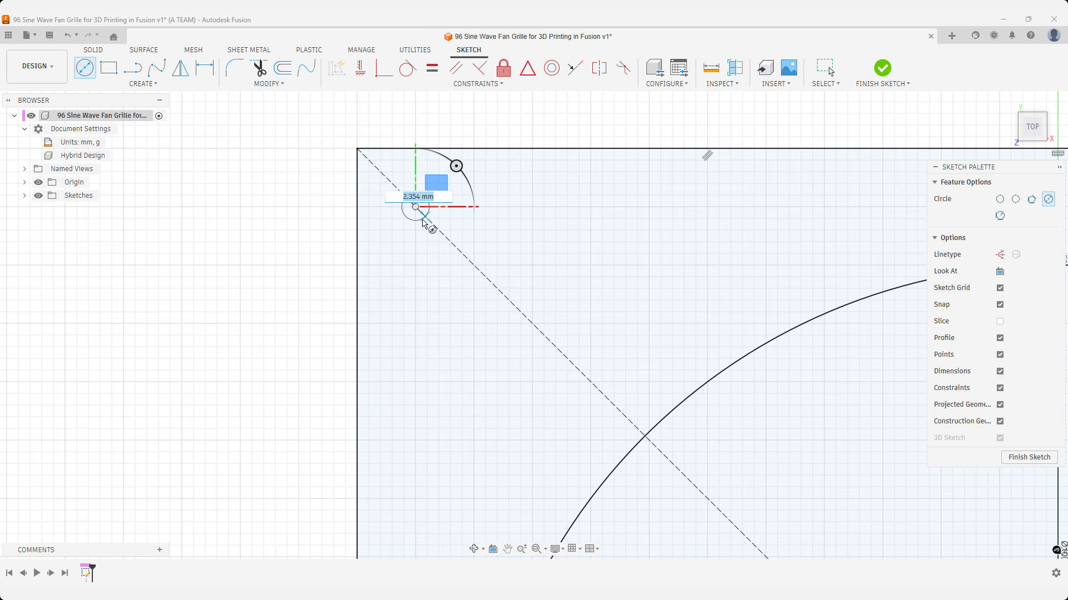
{"action": "type", "text": "5"}
{"action": "key", "text": "Return"}
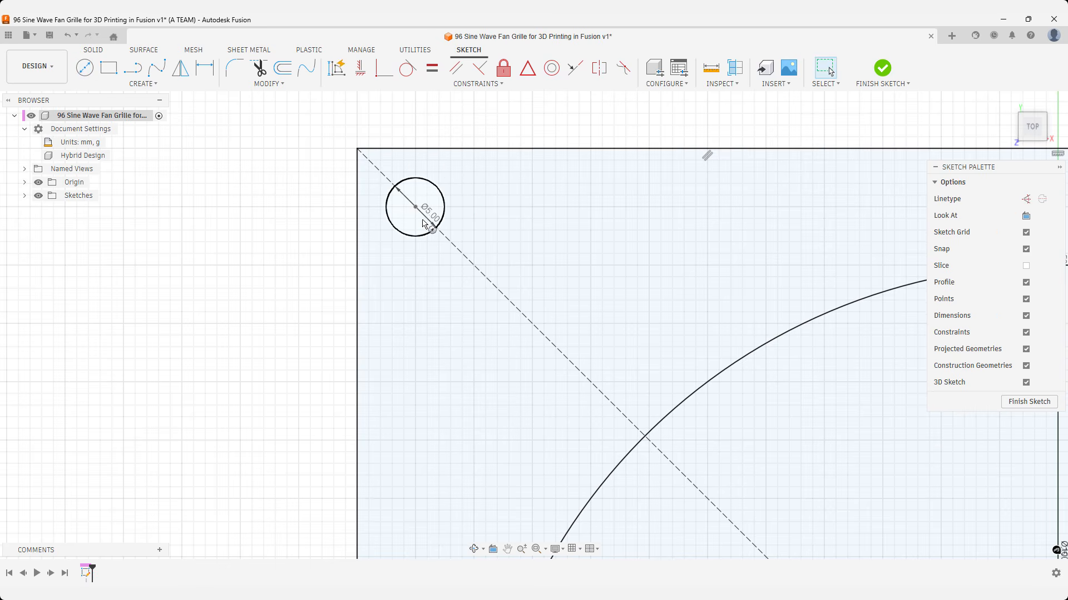
Dimension the small circle's center to the square's left edge at 10 mm.
{"action": "key", "text": "d"}
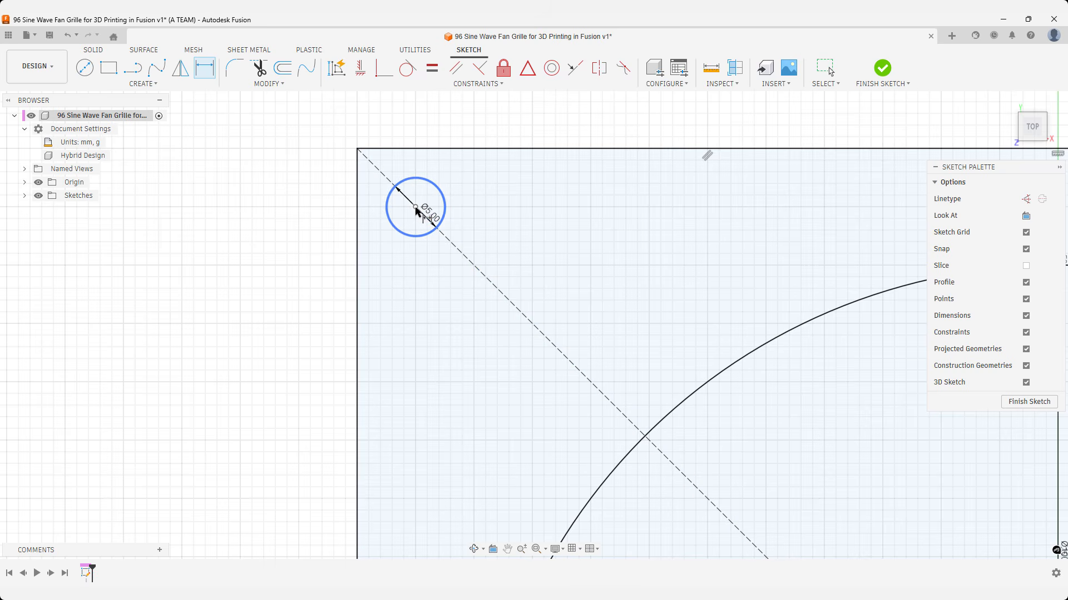
{"action": "left_click", "coordinate": [415, 207]}
{"action": "left_click", "coordinate": [357, 214]}
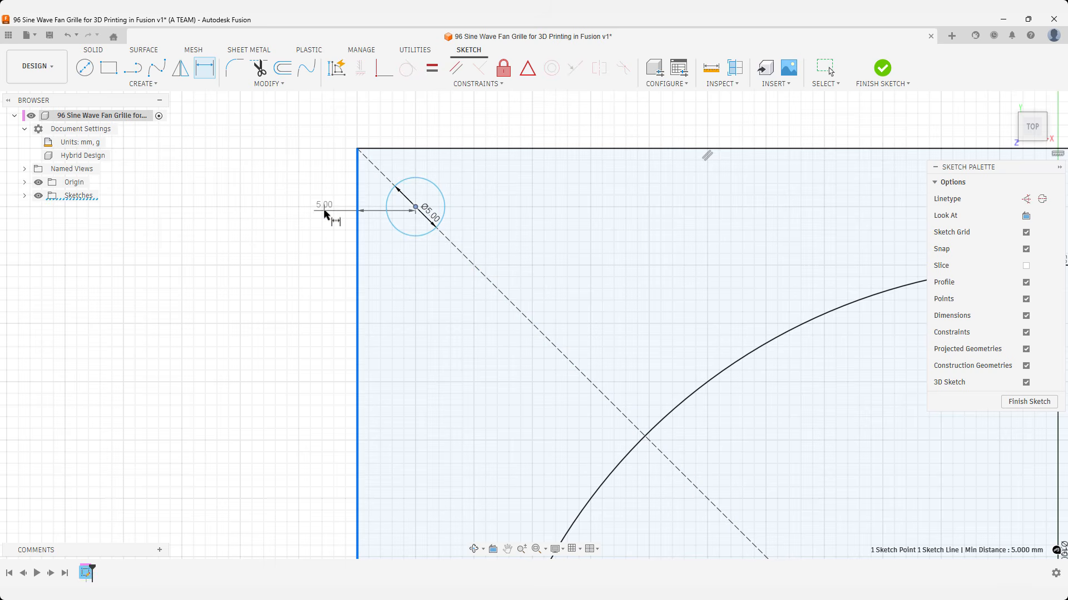
{"action": "left_click", "coordinate": [326, 211]}
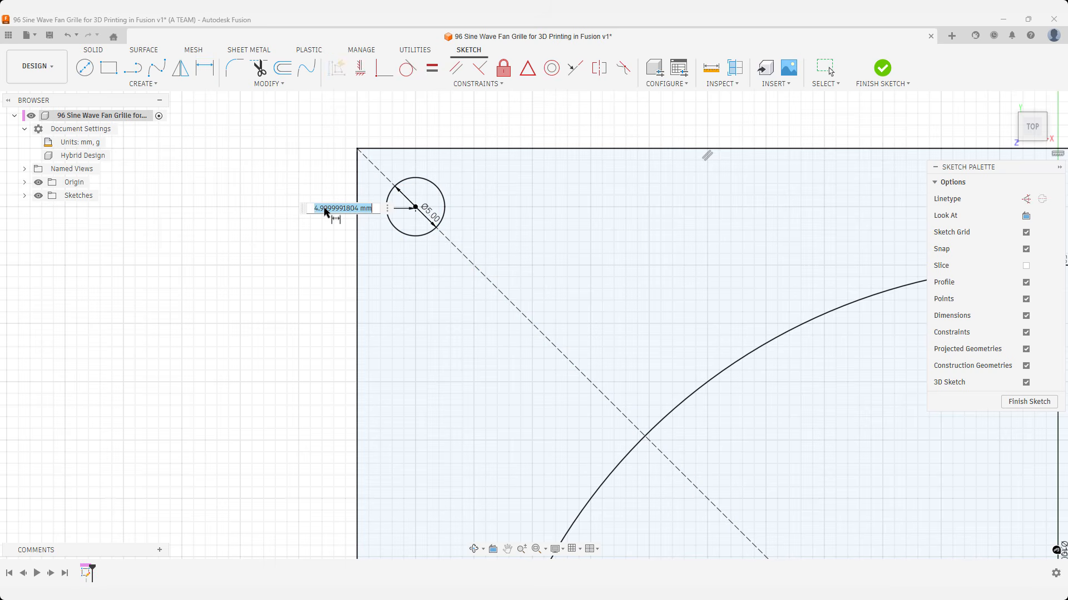
{"action": "type", "text": "10"}
{"action": "key", "text": "Return"}
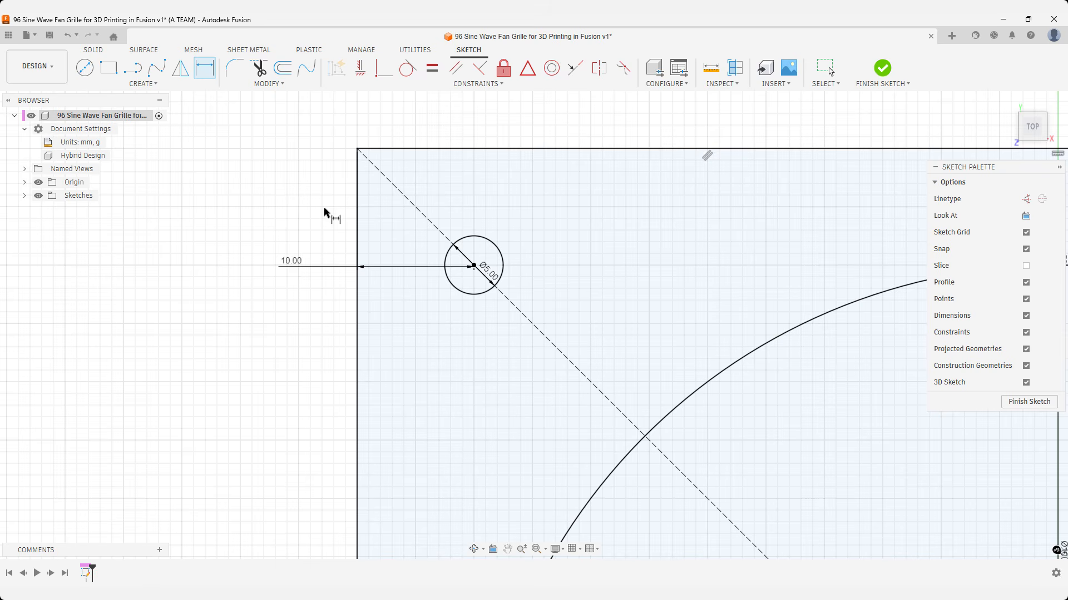
Start a sketch rectangular pattern of the 5 mm circle with quantity 2 and a 100 mm extent in the horizontal direction.
{"action": "type", "text": "srec"}
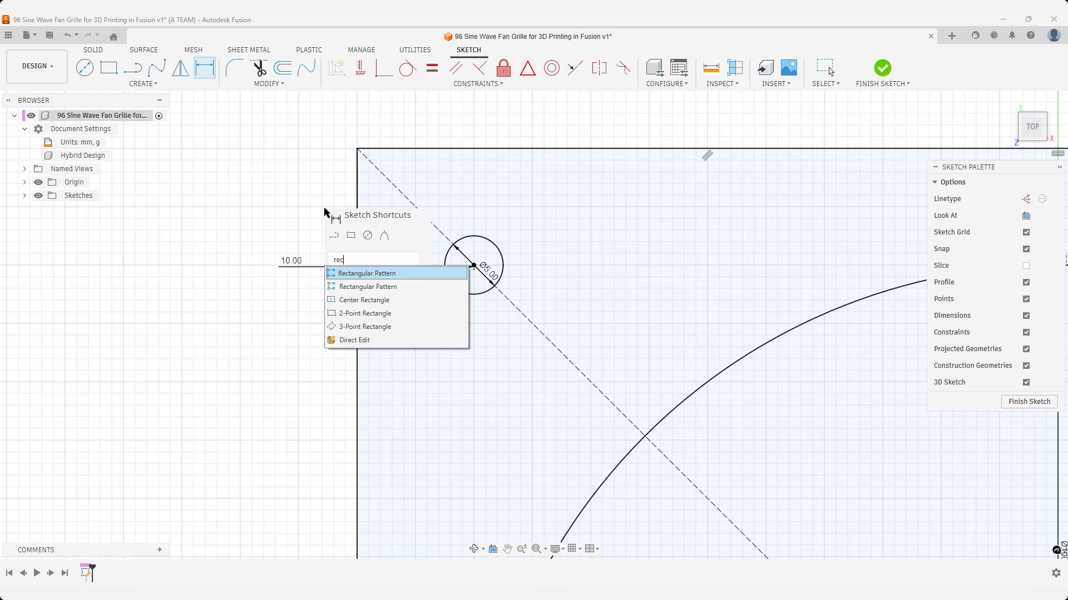
{"action": "key", "text": "Down"}
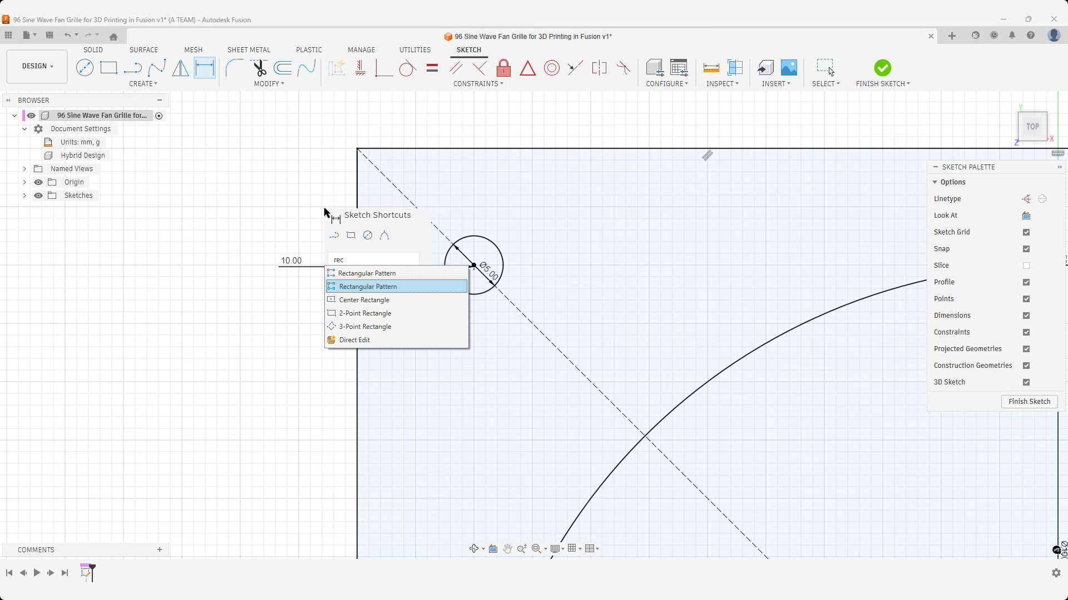
{"action": "key", "text": "Return"}
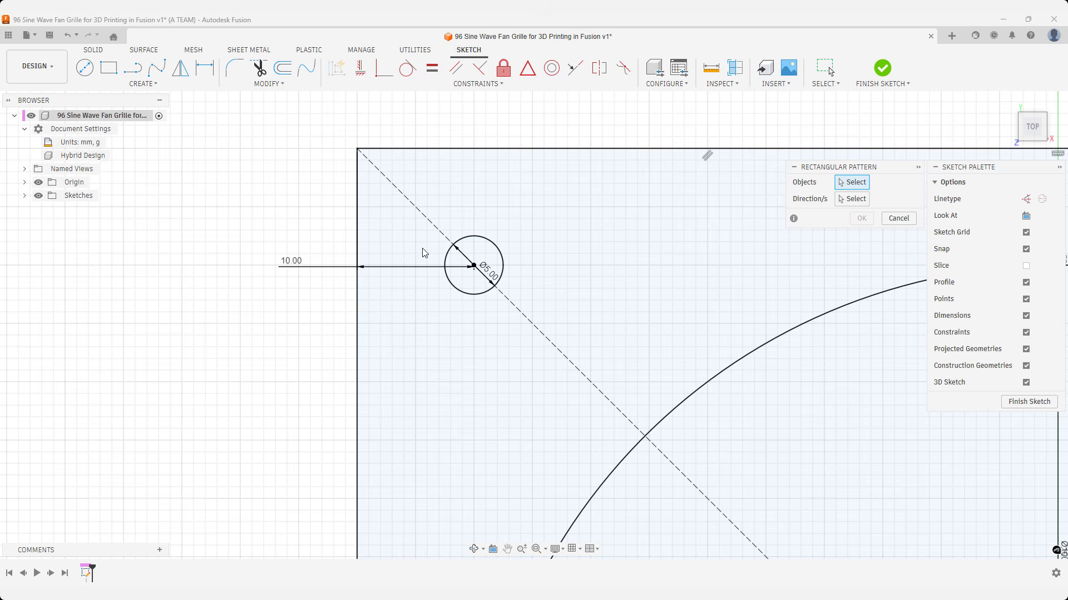
{"action": "left_click", "coordinate": [444, 259]}
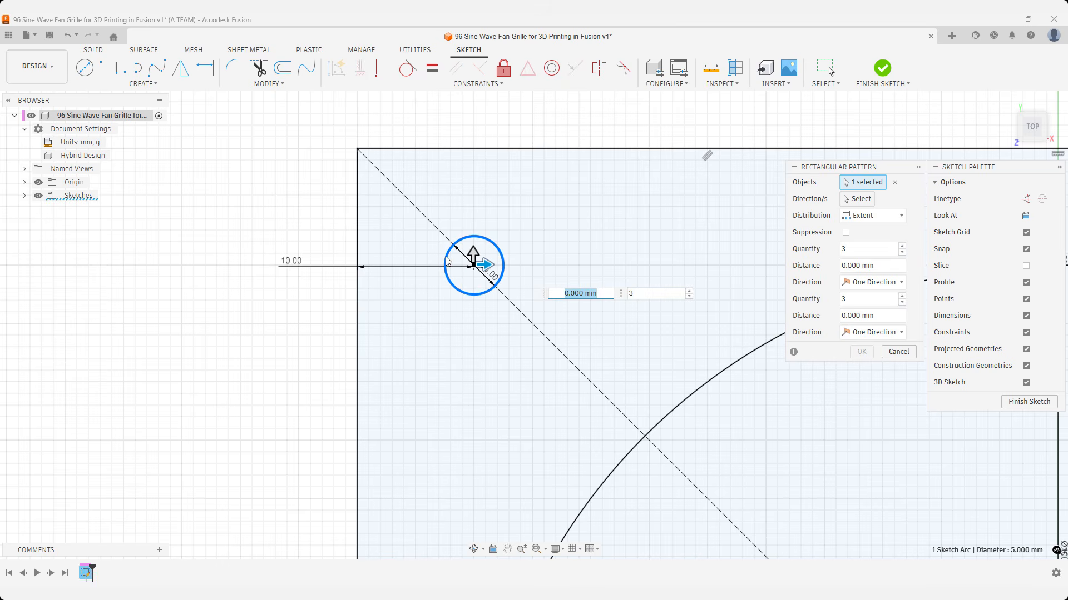
{"action": "key", "text": "Tab"}
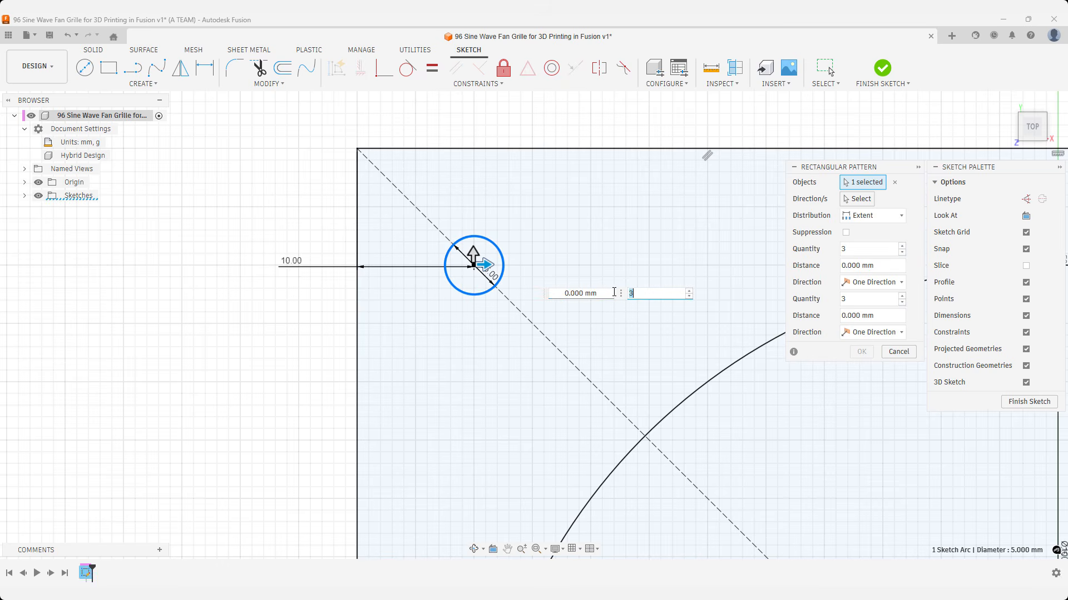
{"action": "left_click", "coordinate": [688, 297]}
{"action": "left_click_drag", "start_coordinate": [495, 266], "coordinate": [531, 265]}
{"action": "type", "text": "100"}
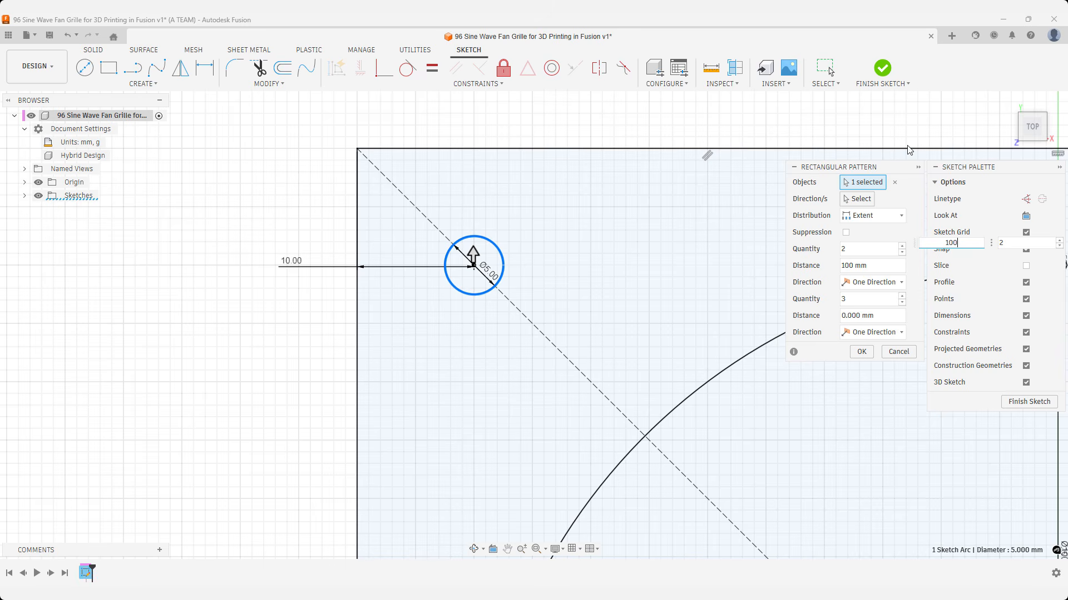
Set the pattern's vertical direction to quantity 2 and distance -100 mm, and complete the pattern of corner holes.
{"action": "left_click", "coordinate": [1008, 101]}
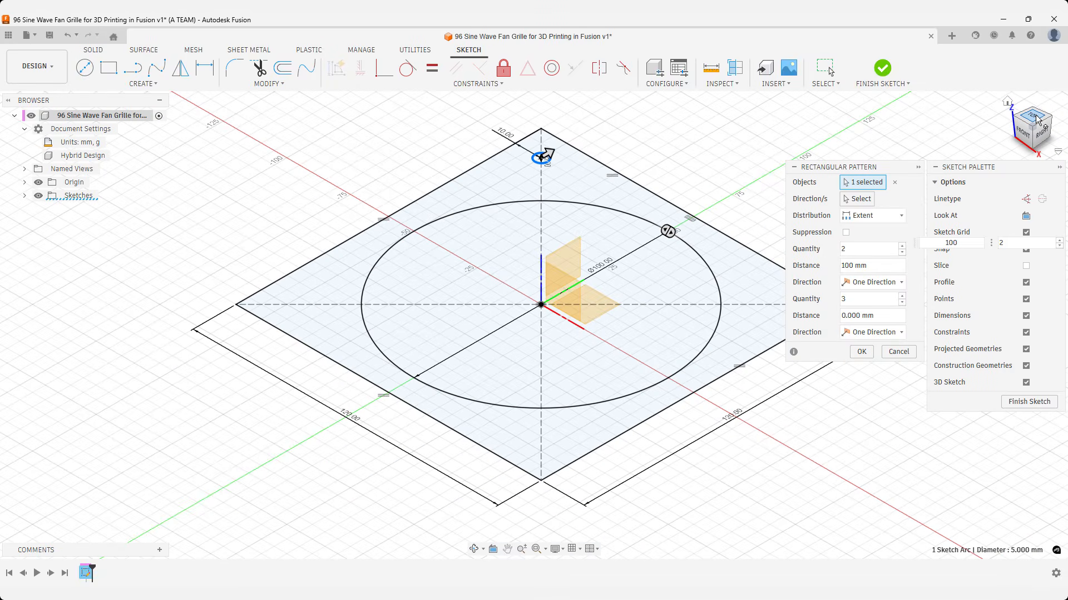
{"action": "left_click", "coordinate": [1035, 116]}
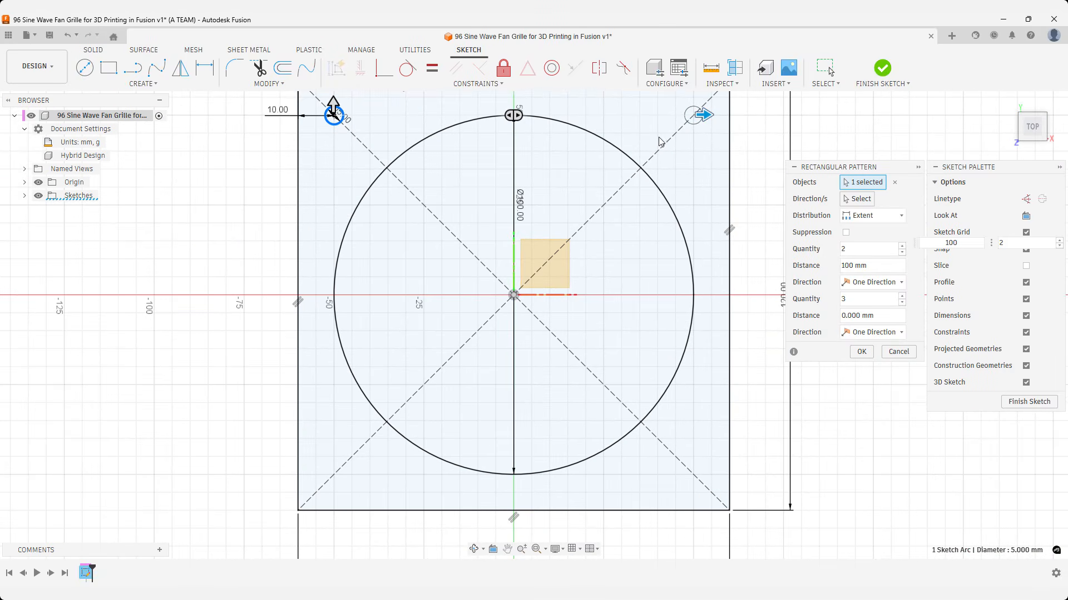
{"action": "left_click_drag", "start_coordinate": [338, 111], "coordinate": [335, 159]}
{"action": "left_click", "coordinate": [549, 187]}
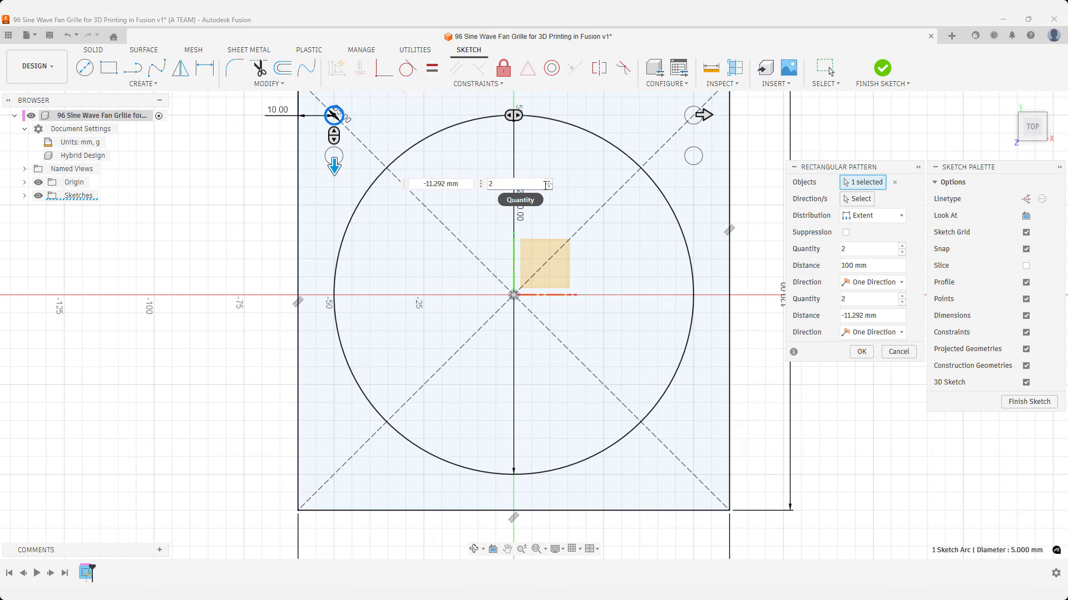
{"action": "left_click", "coordinate": [406, 184]}
{"action": "type", "text": "-"}
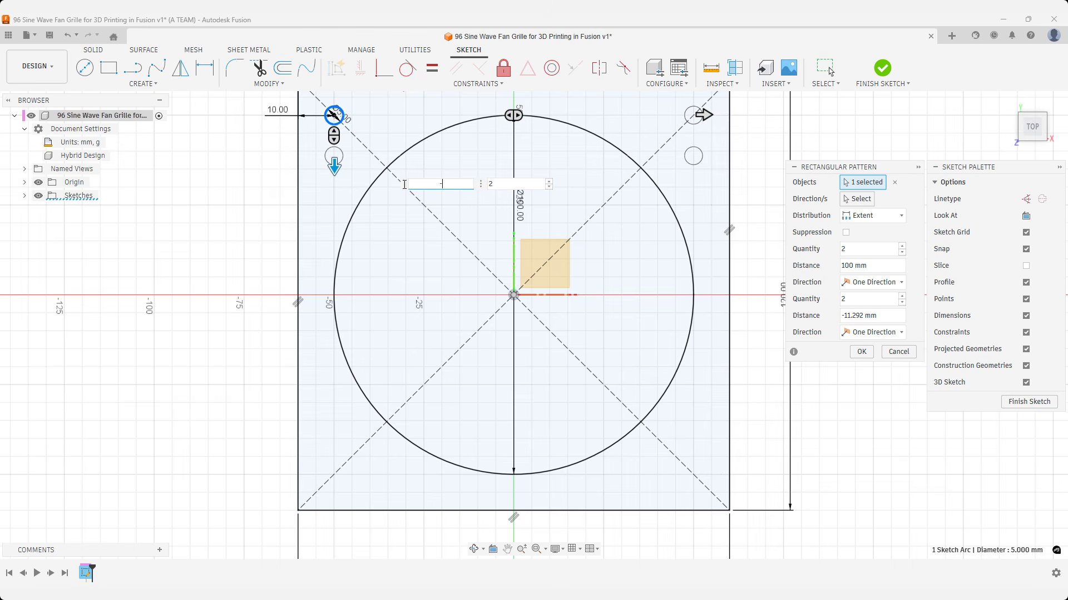
{"action": "type", "text": "100"}
{"action": "key", "text": "Return"}
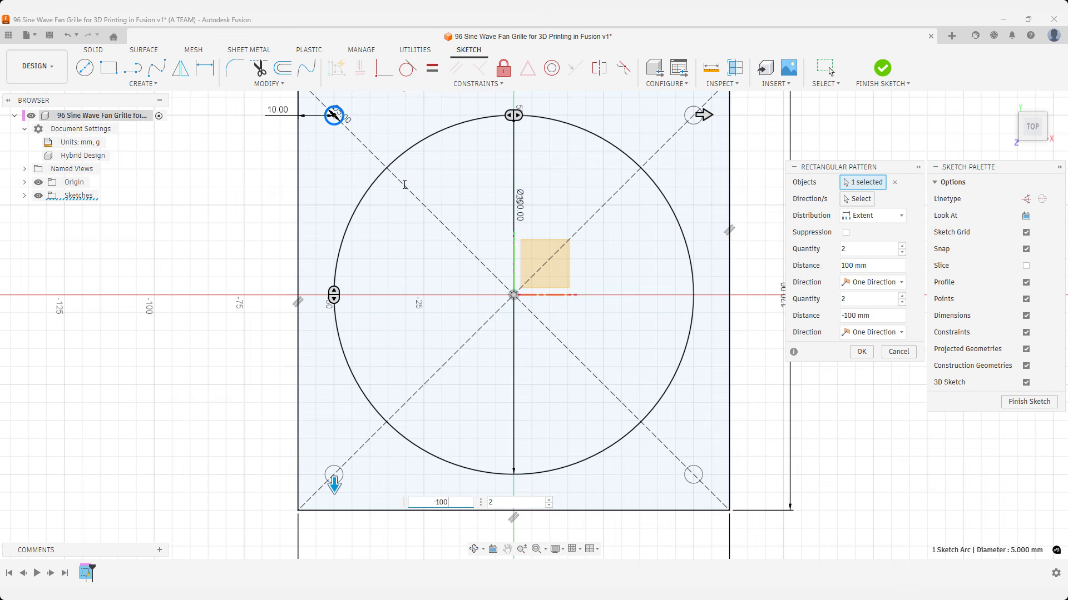
{"action": "key", "text": "Return"}
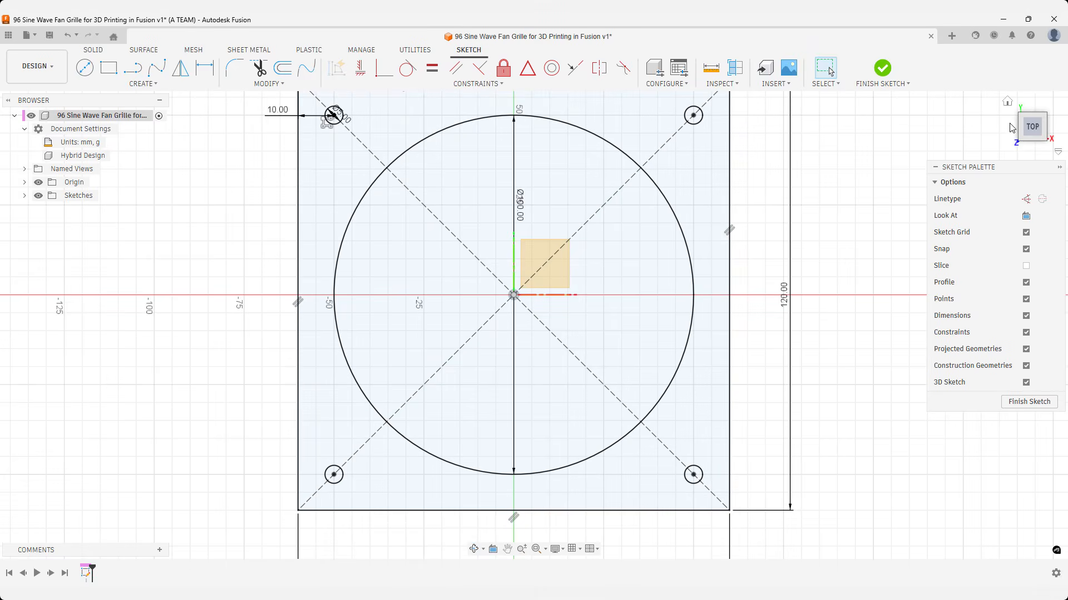
Round the upper-right corner of the square frame with a 5 mm radius sketch fillet.
{"action": "left_click", "coordinate": [1007, 101]}
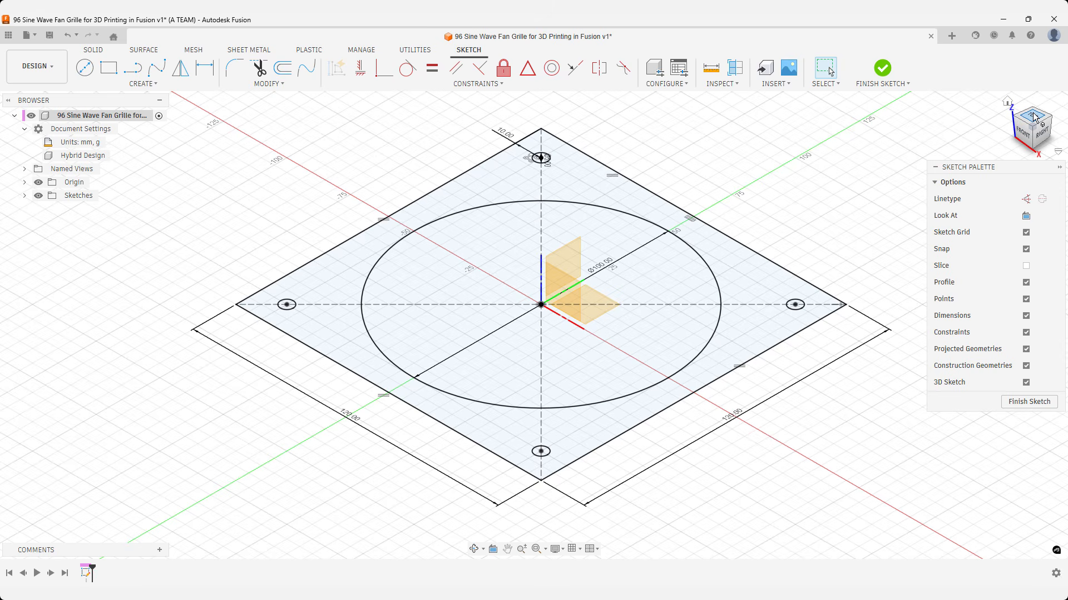
{"action": "left_click", "coordinate": [1030, 116]}
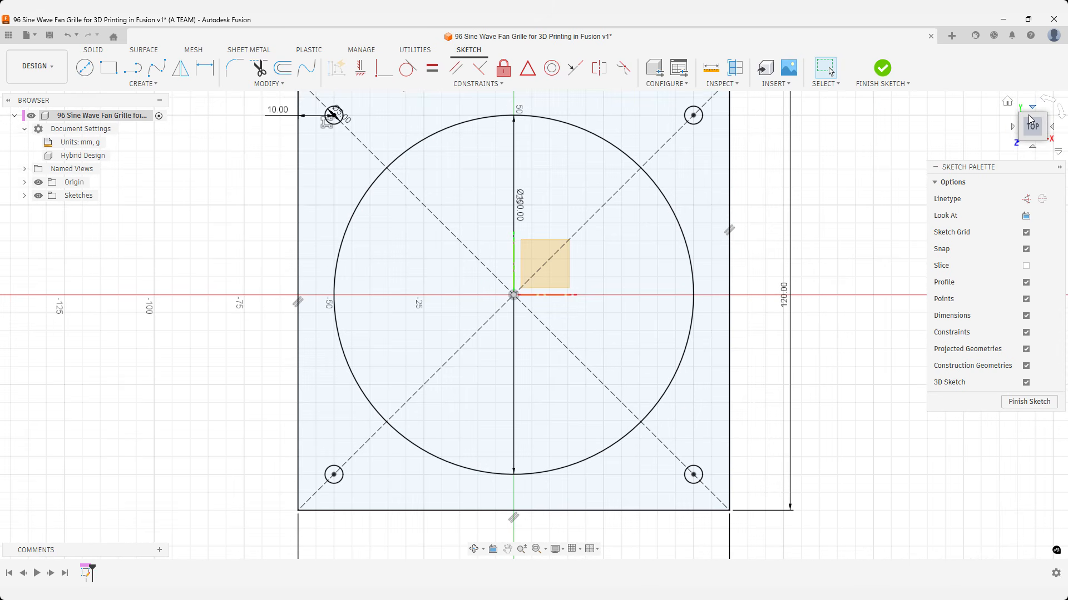
{"action": "type", "text": "s"}
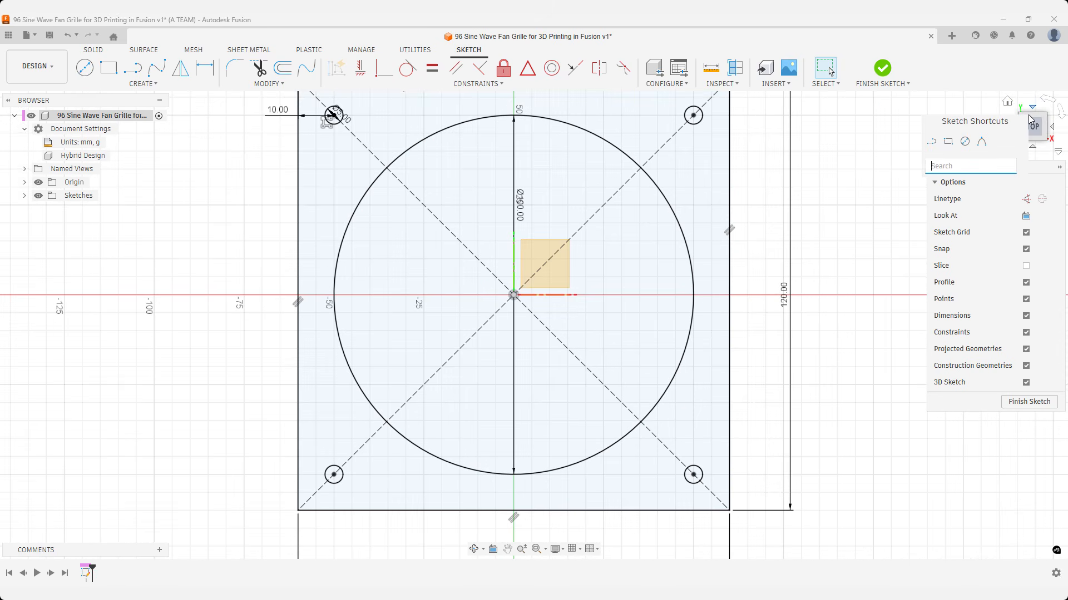
{"action": "type", "text": "fil"}
{"action": "key", "text": "Down"}
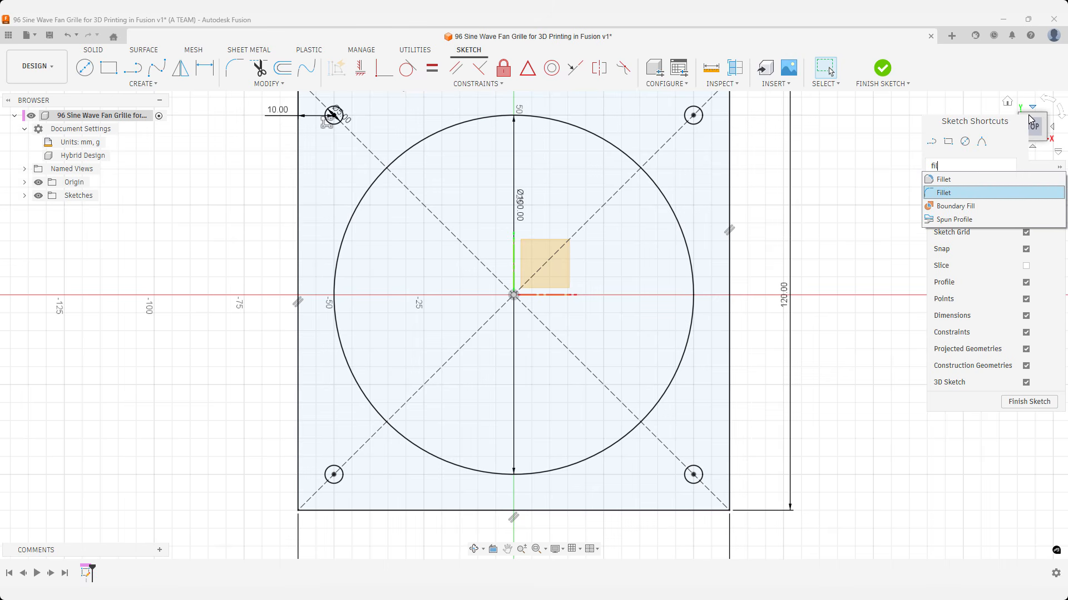
{"action": "key", "text": "Return"}
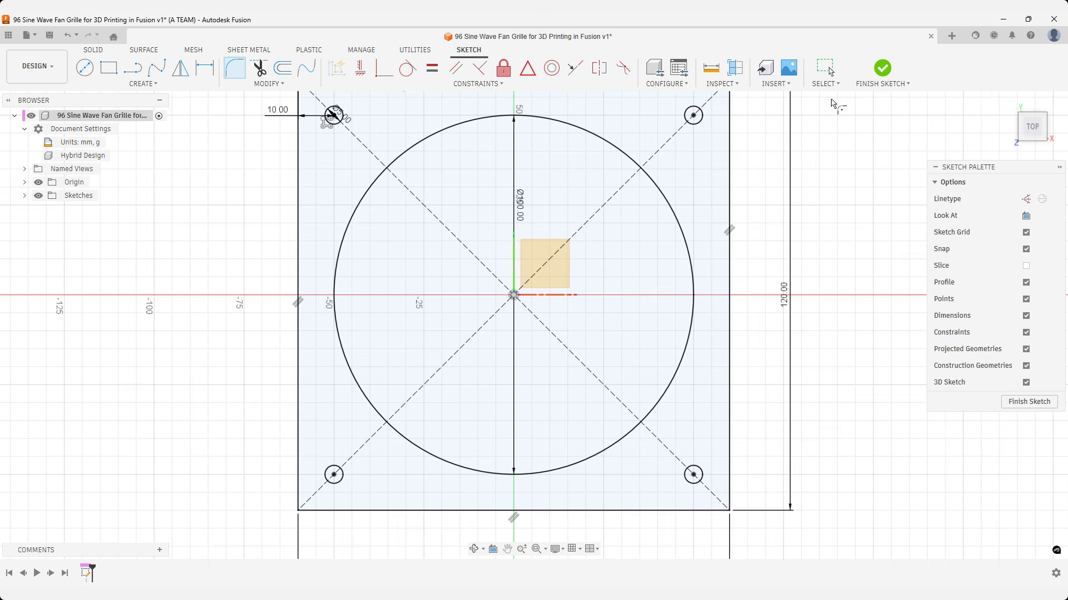
{"action": "key", "text": "Escape"}
{"action": "middle_click_drag", "start_coordinate": [810, 100], "coordinate": [845, 143]}
{"action": "key", "text": "Return"}
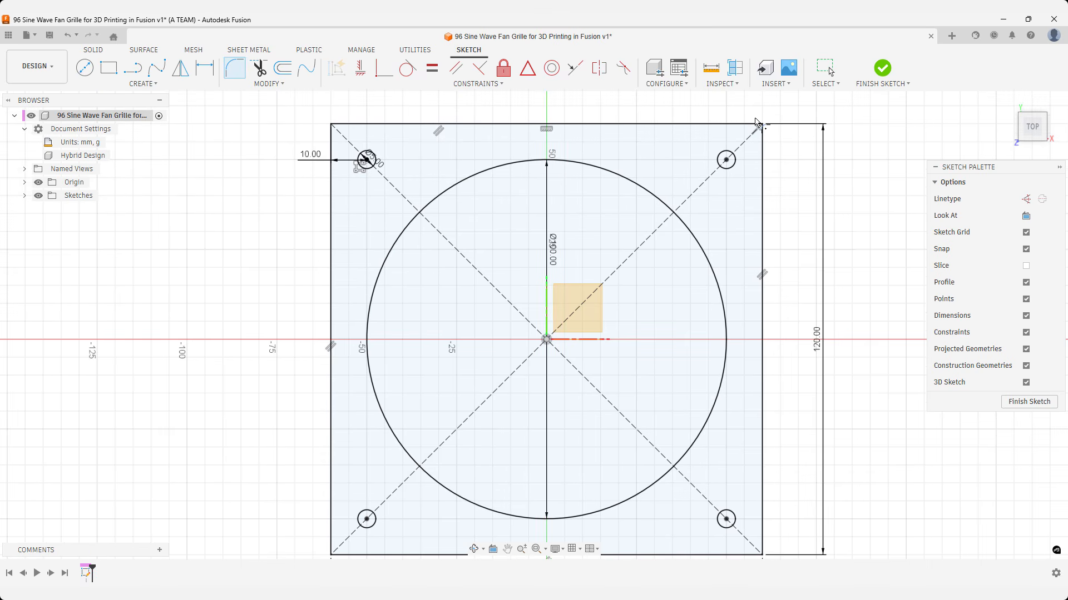
{"action": "left_click", "coordinate": [757, 124]}
{"action": "left_click", "coordinate": [766, 148]}
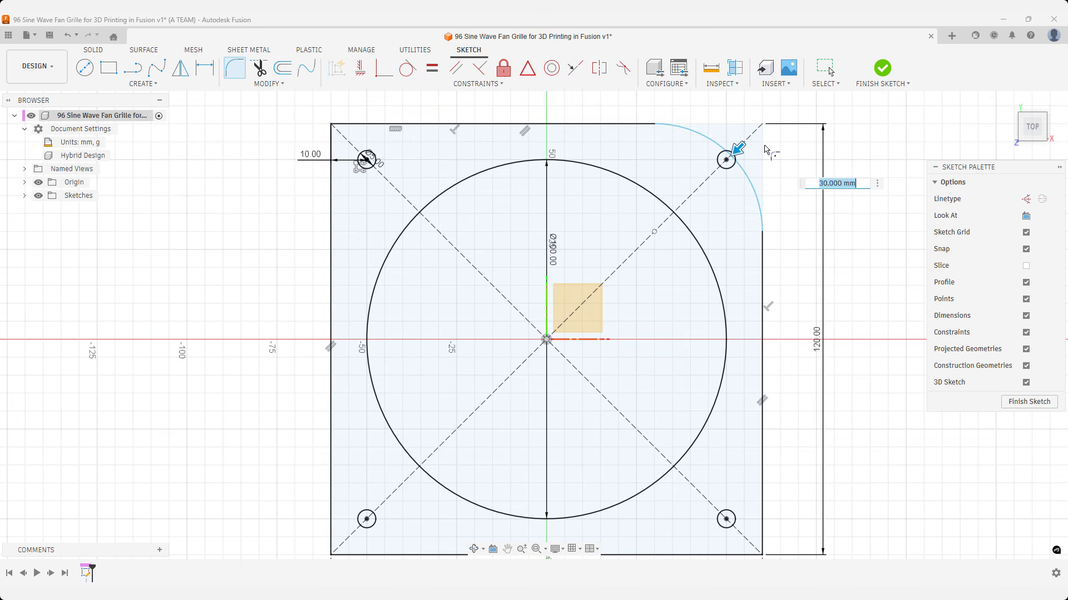
{"action": "type", "text": "5"}
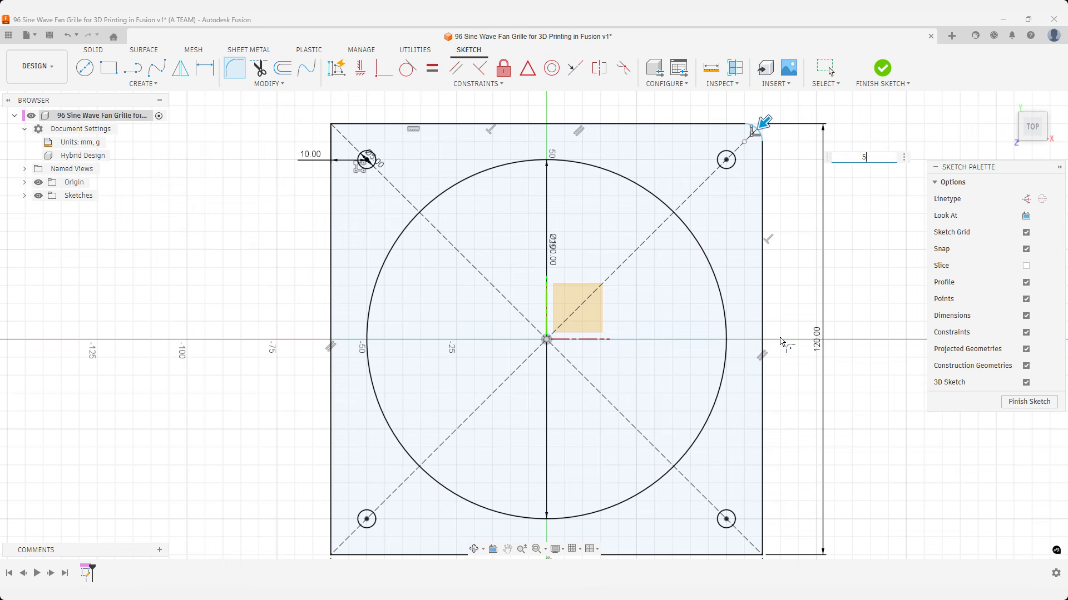
{"action": "key", "text": "Return"}
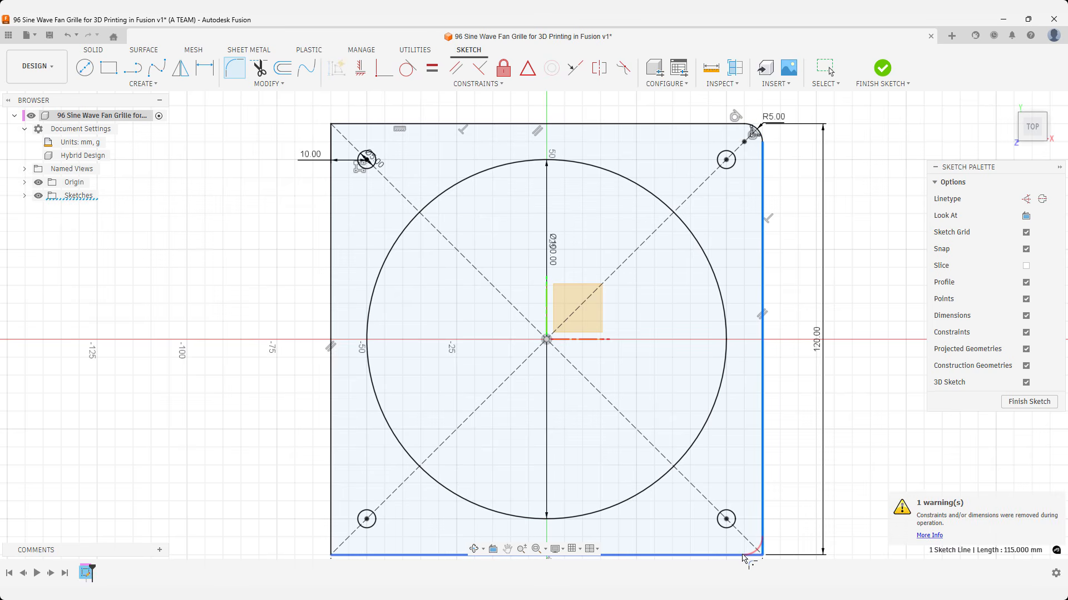
Apply the same 5 mm sketch fillet to the square's lower-right, lower-left and upper-left corners.
{"action": "left_click", "coordinate": [761, 552]}
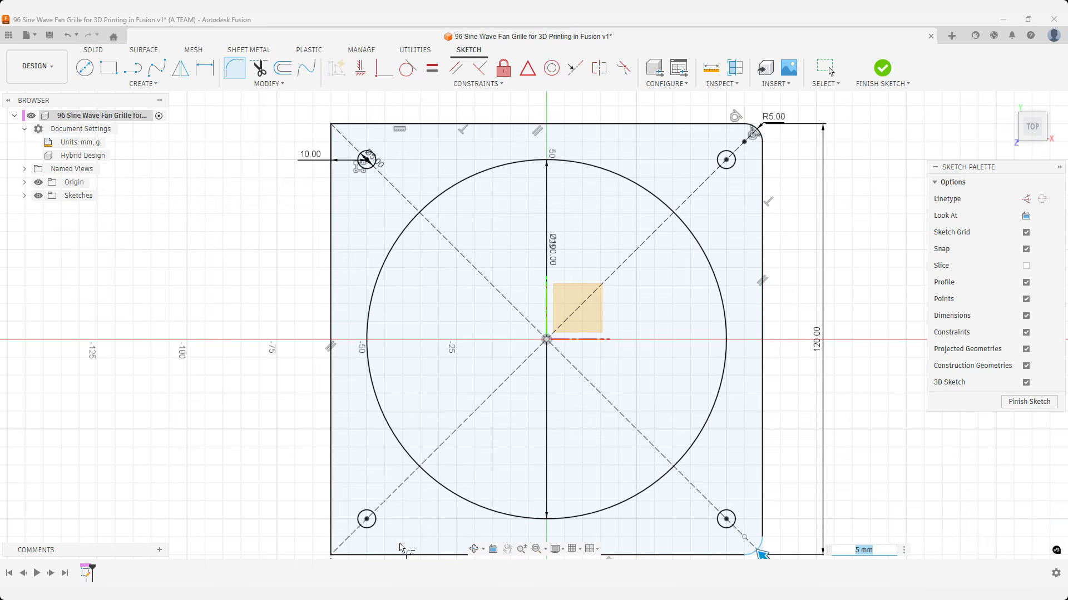
{"action": "left_click", "coordinate": [354, 552]}
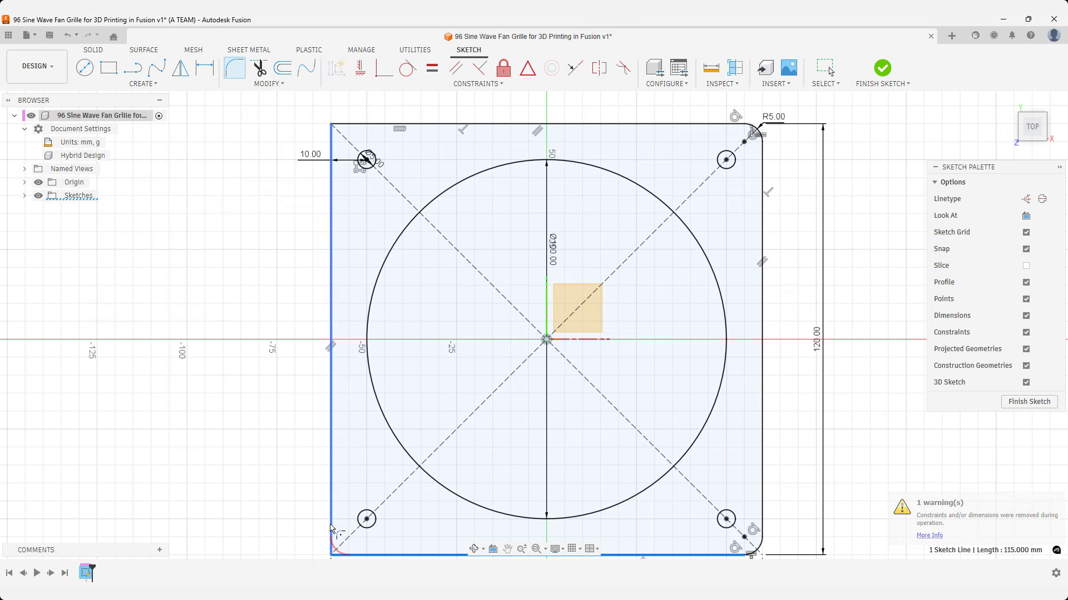
{"action": "left_click", "coordinate": [330, 311]}
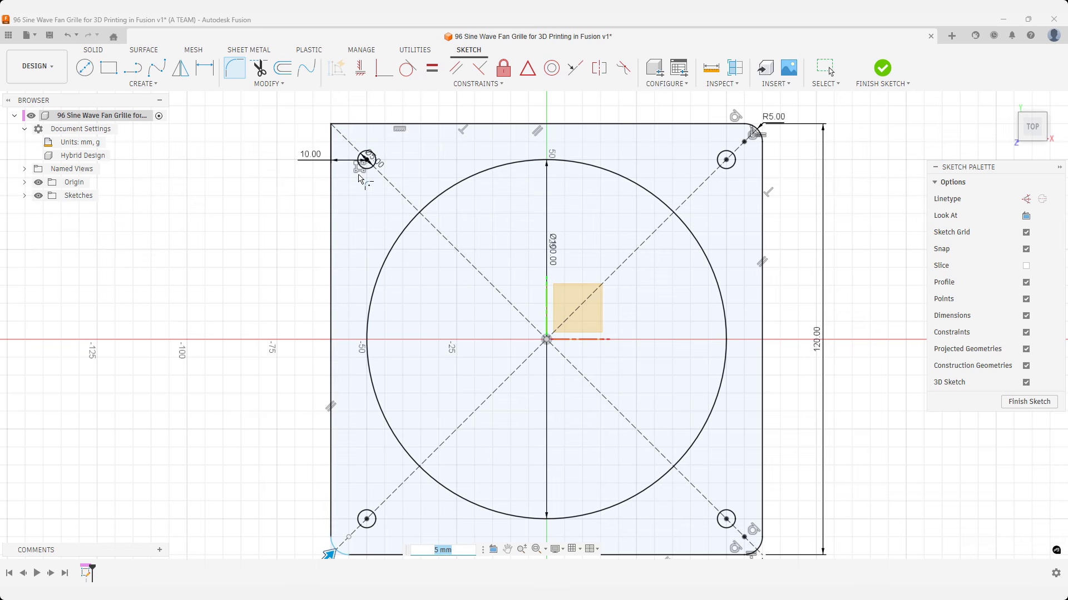
{"action": "left_click", "coordinate": [331, 146]}
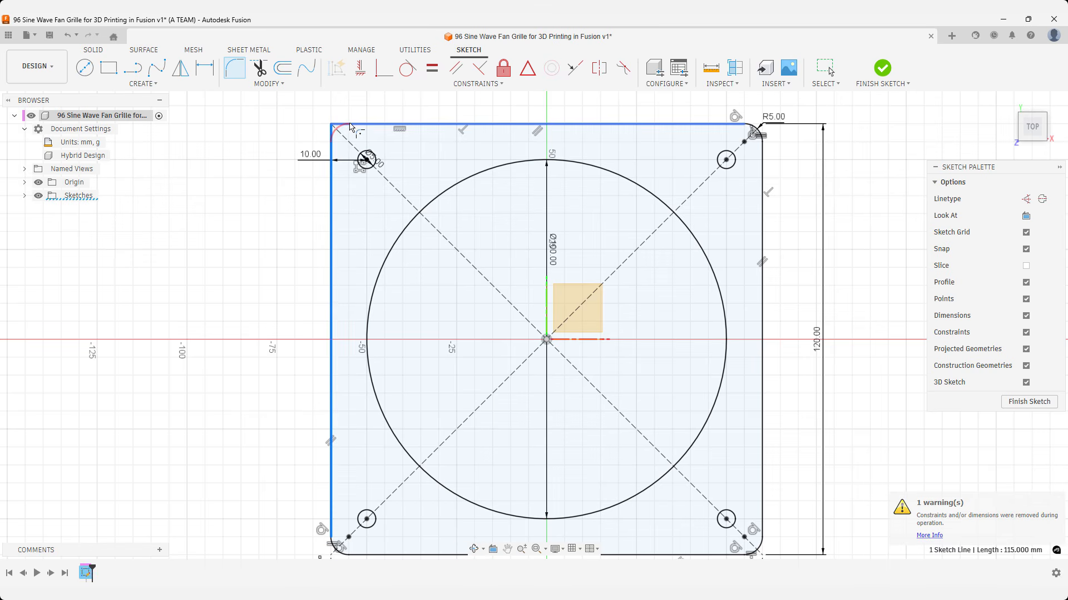
{"action": "left_click", "coordinate": [351, 125]}
{"action": "key", "text": "Return"}
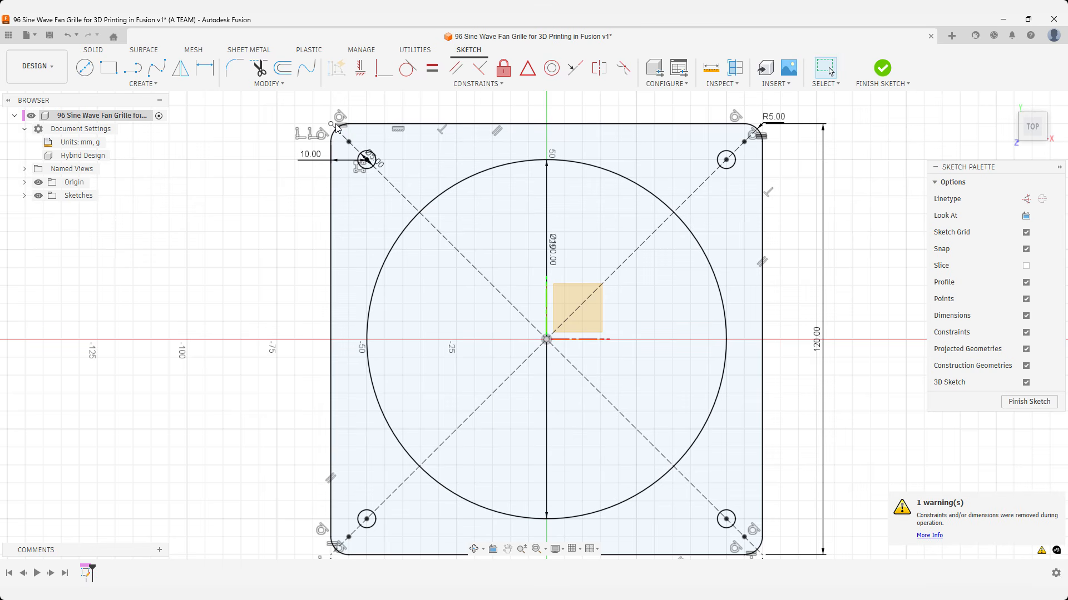
Sketch a 100 mm horizontal line across the large circle through its center, from its left edge to its right edge.
{"action": "key", "text": "l"}
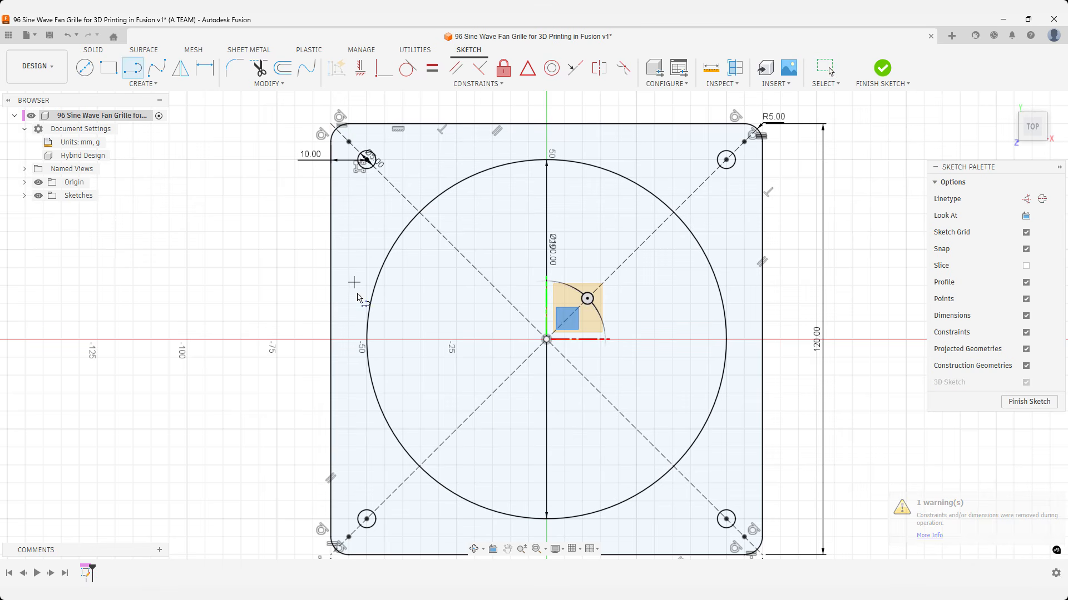
{"action": "left_click", "coordinate": [367, 340]}
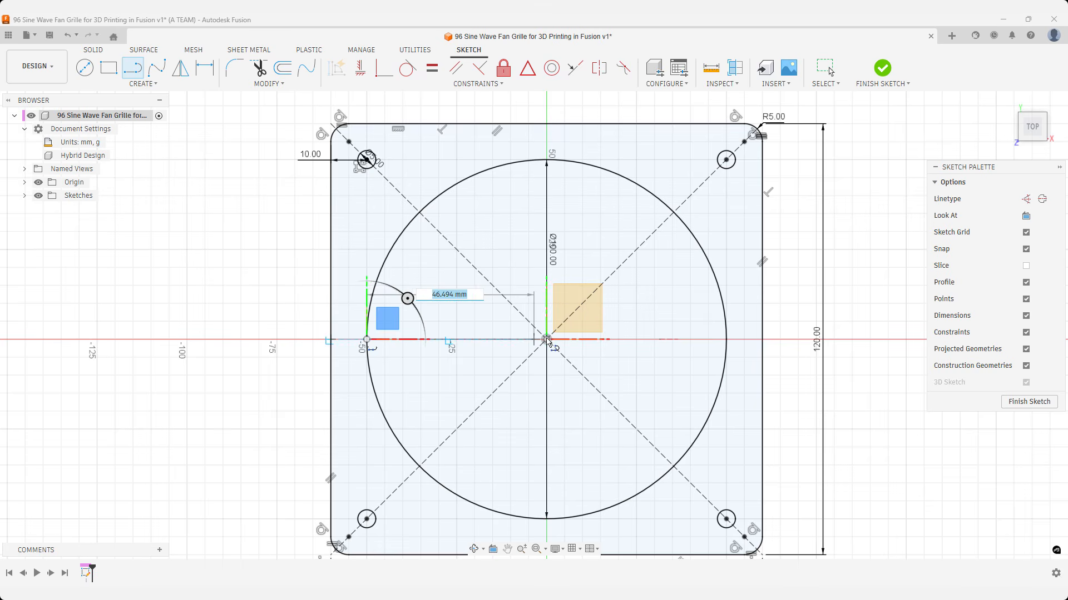
{"action": "left_click", "coordinate": [726, 339]}
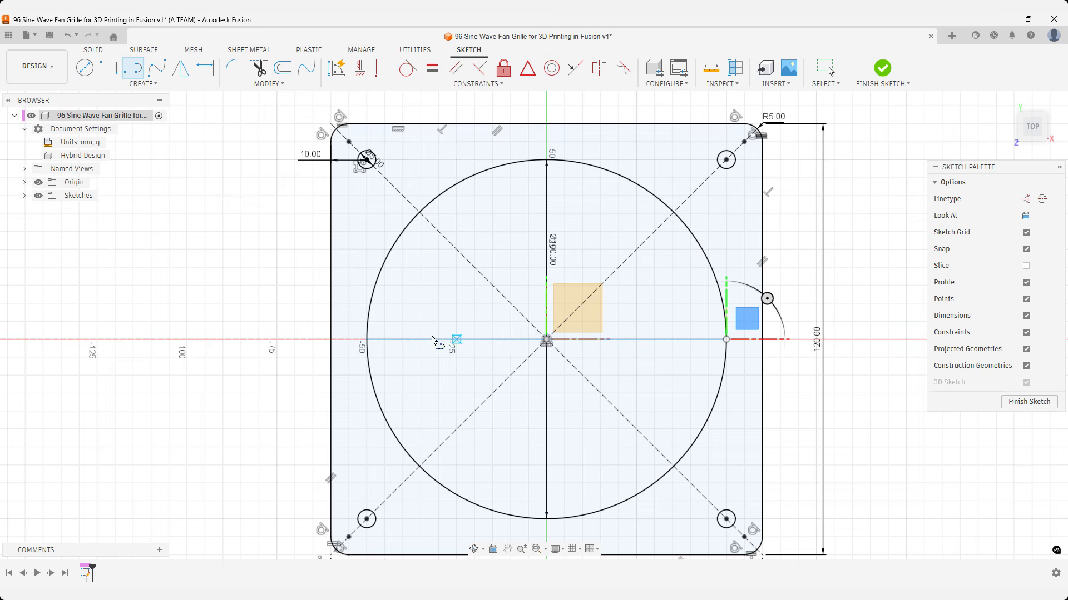
Sketch a 1.5 mm line vertically upward from the left end of the horizontal center line.
{"action": "scroll", "coordinate": [367, 341], "scroll_direction": "up", "scroll_amount": 3}
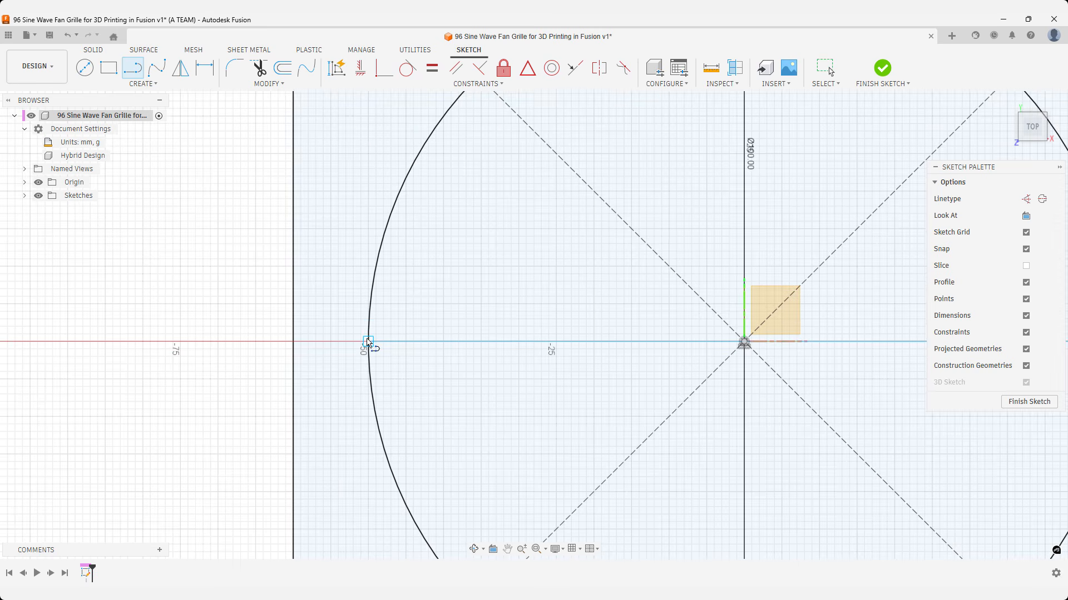
{"action": "scroll", "coordinate": [367, 342], "scroll_direction": "up", "scroll_amount": 5}
{"action": "scroll", "coordinate": [371, 347], "scroll_direction": "up", "scroll_amount": 1}
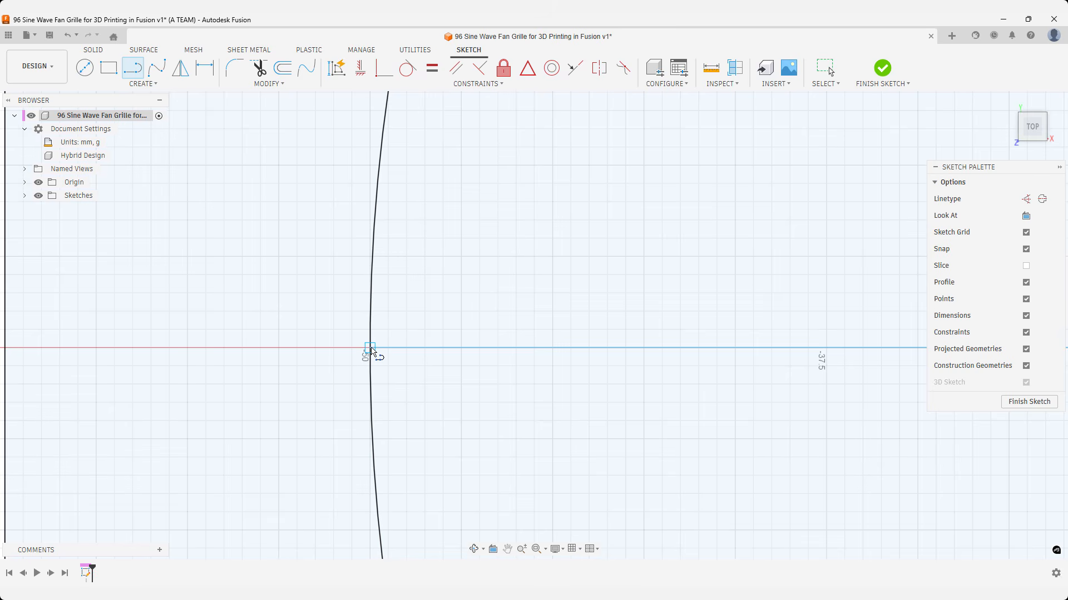
{"action": "left_click", "coordinate": [370, 348]}
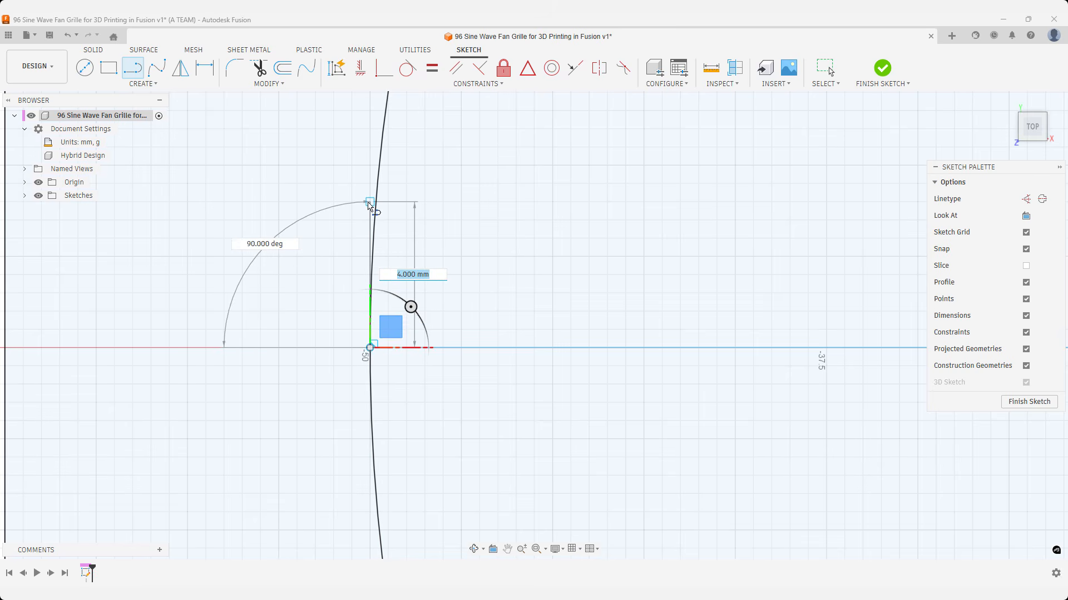
{"action": "type", "text": "1.5"}
{"action": "key", "text": "Return"}
{"action": "key", "text": "Escape"}
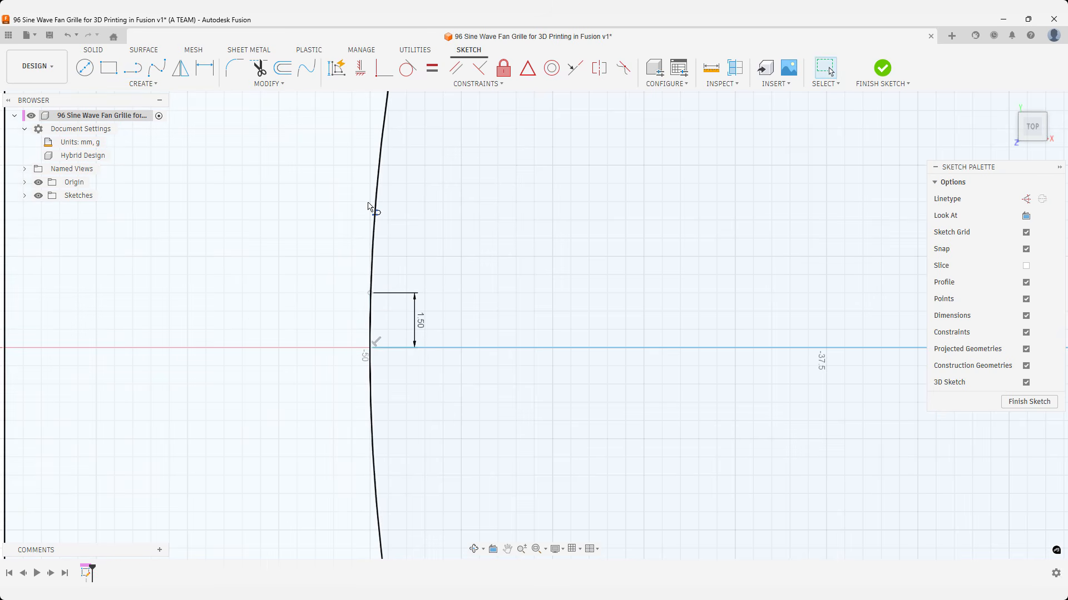
Sketch a matching 1.5 mm line vertically downward from the left end of the horizontal center line.
{"action": "key", "text": "l"}
{"action": "left_click", "coordinate": [371, 349]}
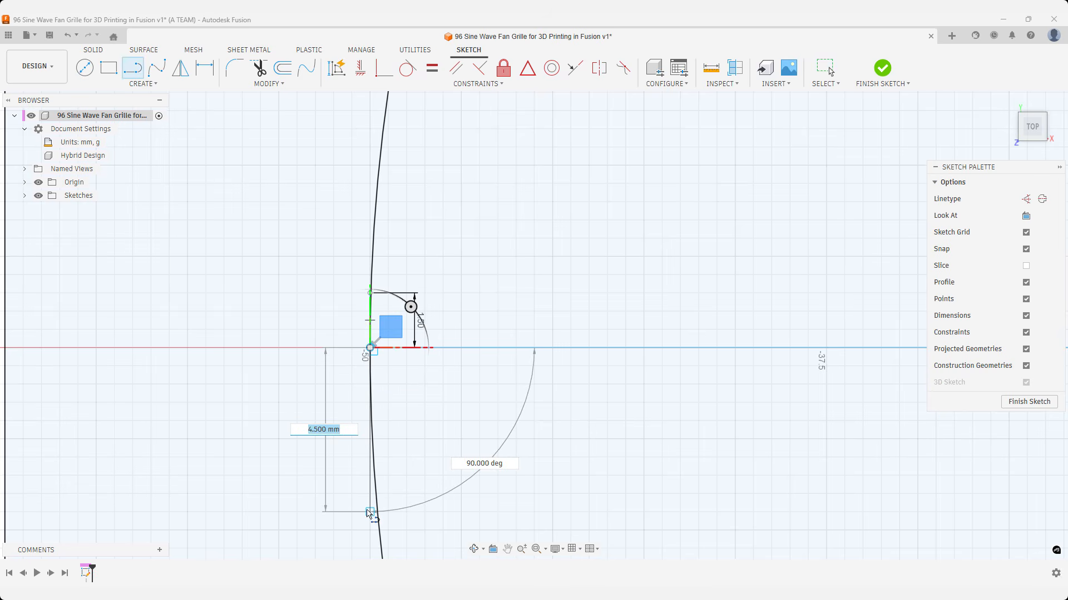
{"action": "type", "text": "1."}
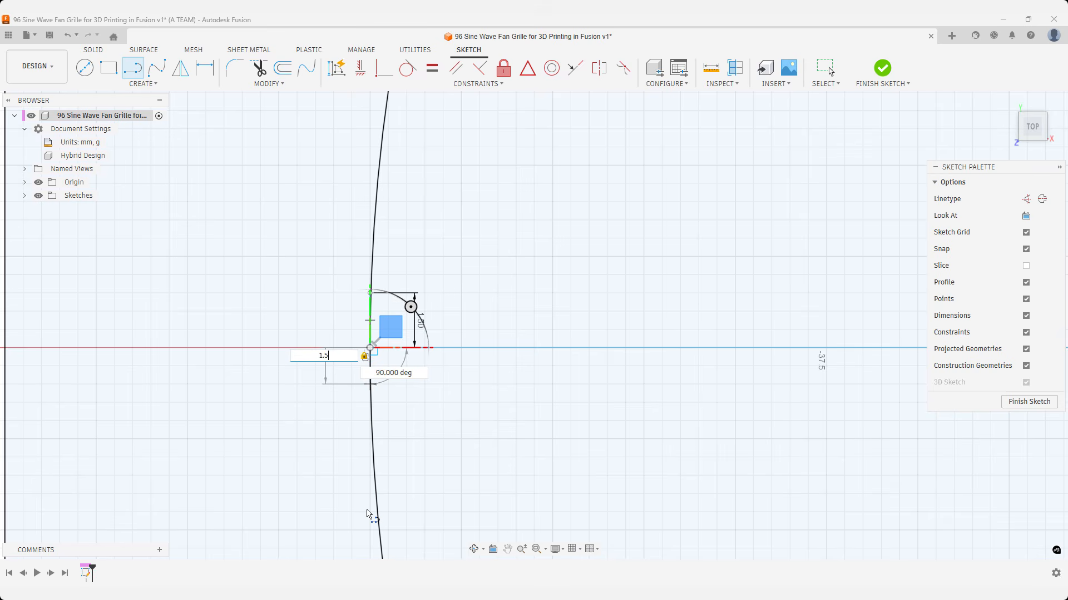
{"action": "type", "text": "5"}
{"action": "key", "text": "Return"}
{"action": "key", "text": "Escape"}
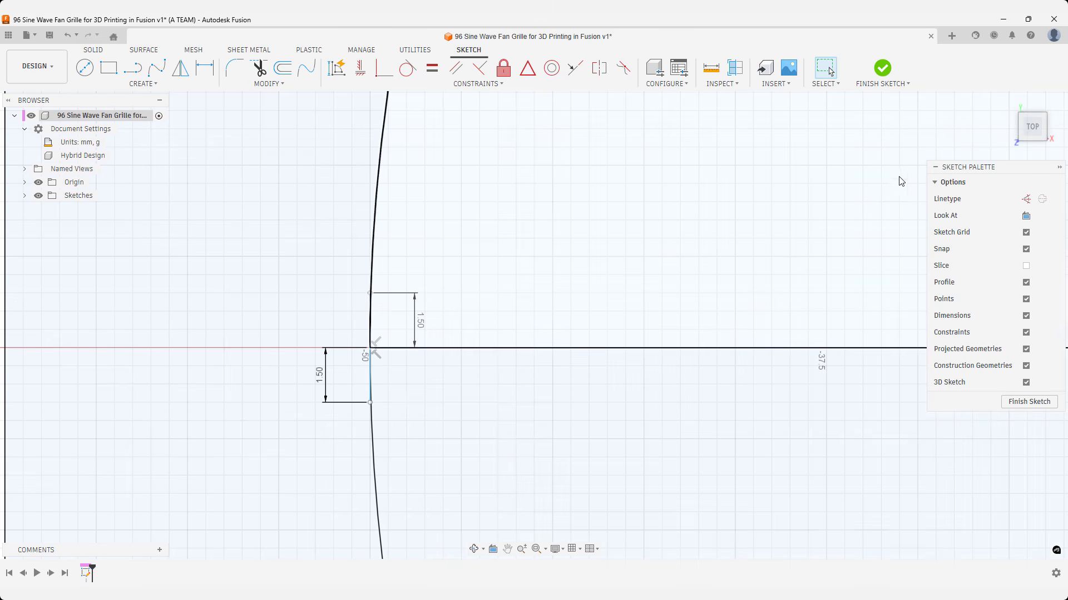
Start a surface Sweep with both 1.5 mm lines at the end of the horizontal center line as its profile.
{"action": "left_click", "coordinate": [1007, 103]}
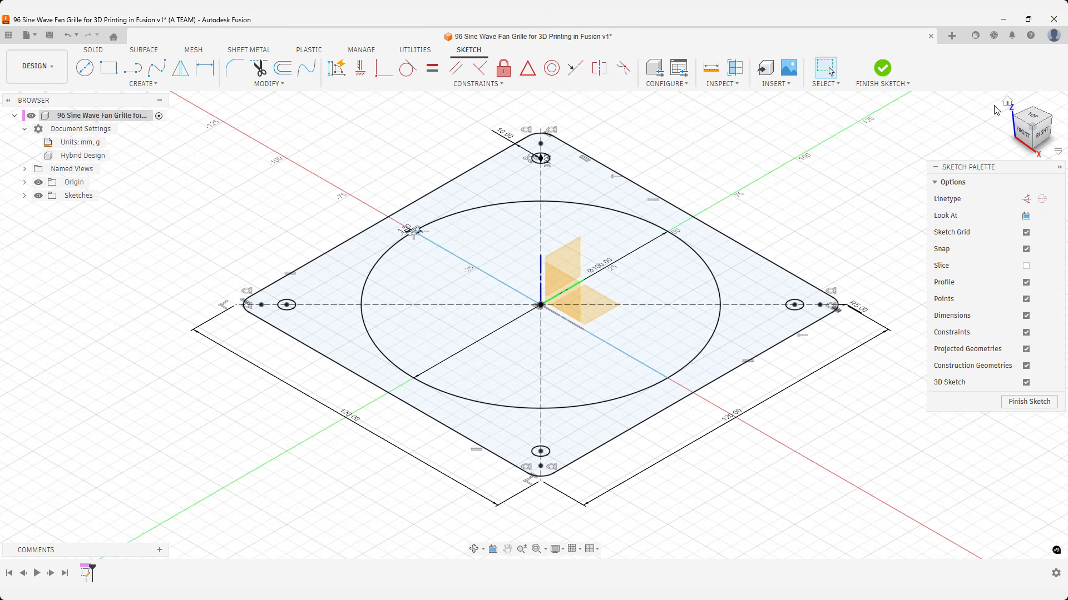
{"action": "type", "text": "s"}
{"action": "type", "text": "swe"}
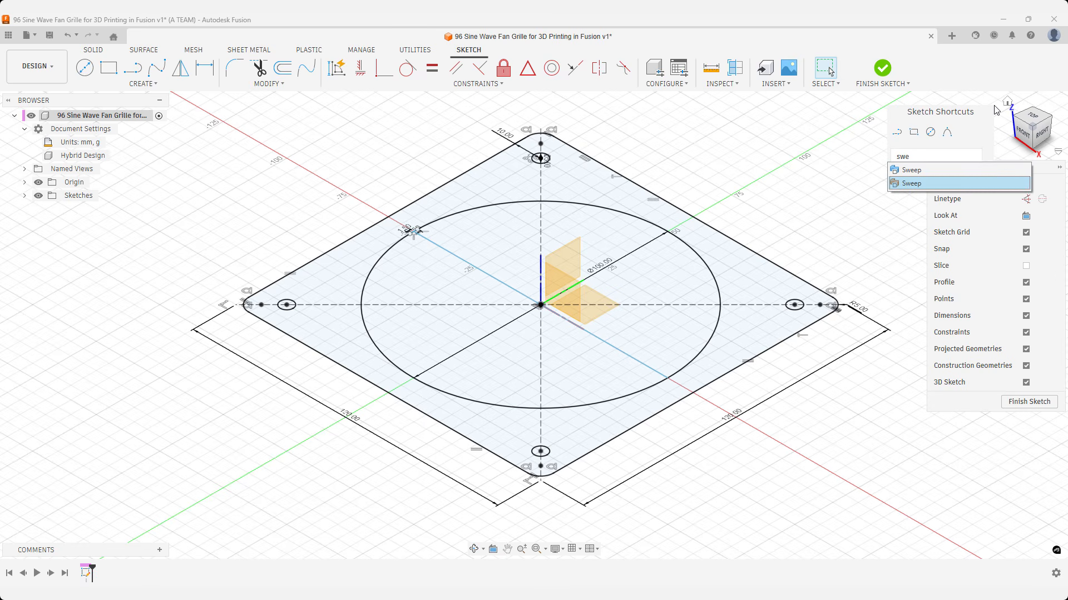
{"action": "key", "text": "Return"}
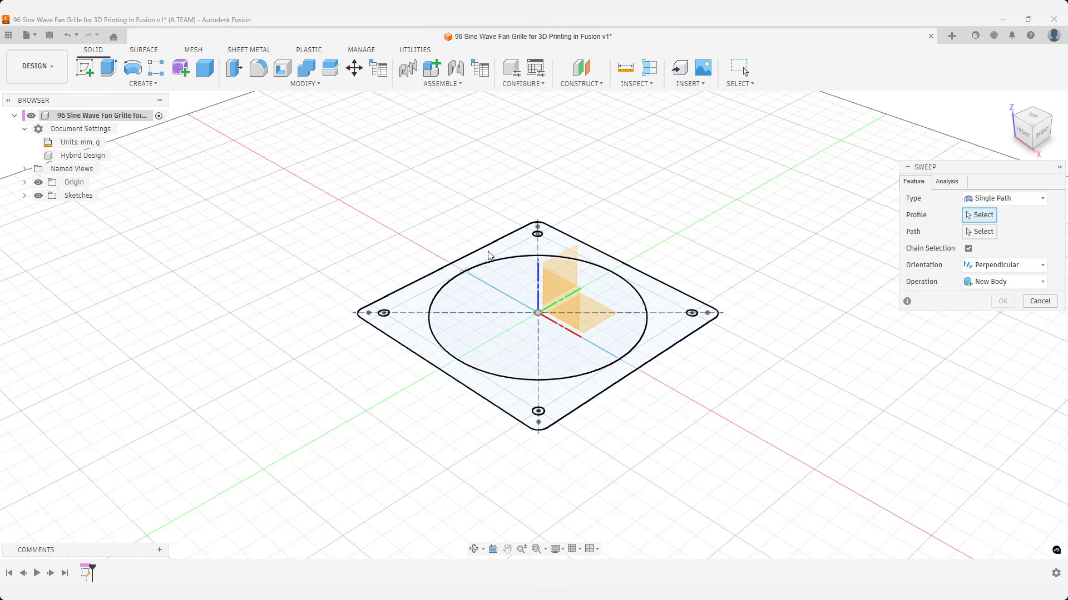
{"action": "scroll", "coordinate": [467, 275], "scroll_direction": "up", "scroll_amount": 10}
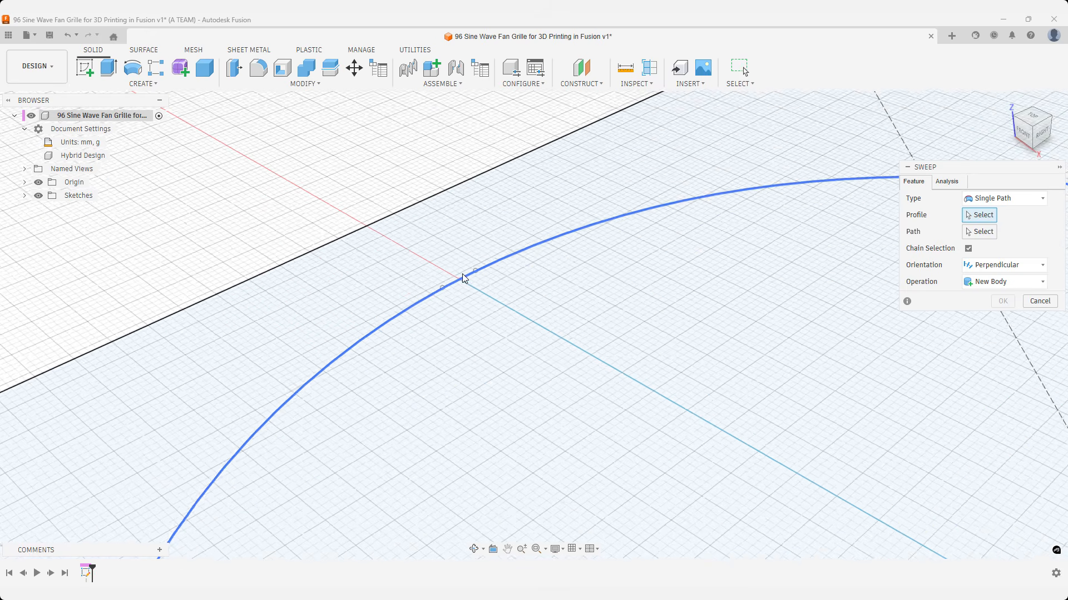
{"action": "scroll", "coordinate": [463, 279], "scroll_direction": "up", "scroll_amount": 6}
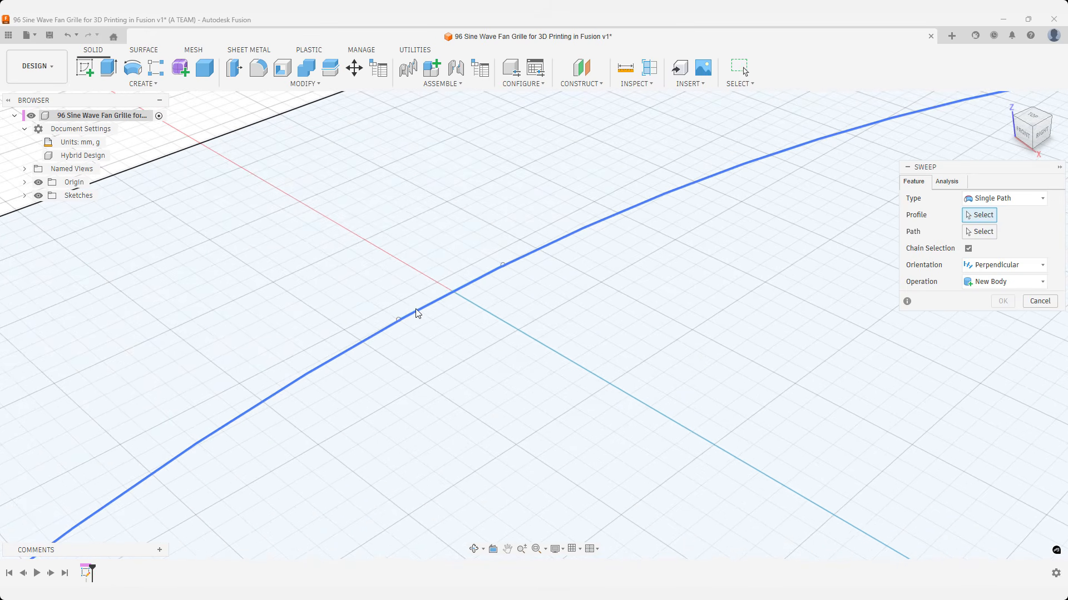
{"action": "left_click", "coordinate": [406, 320]}
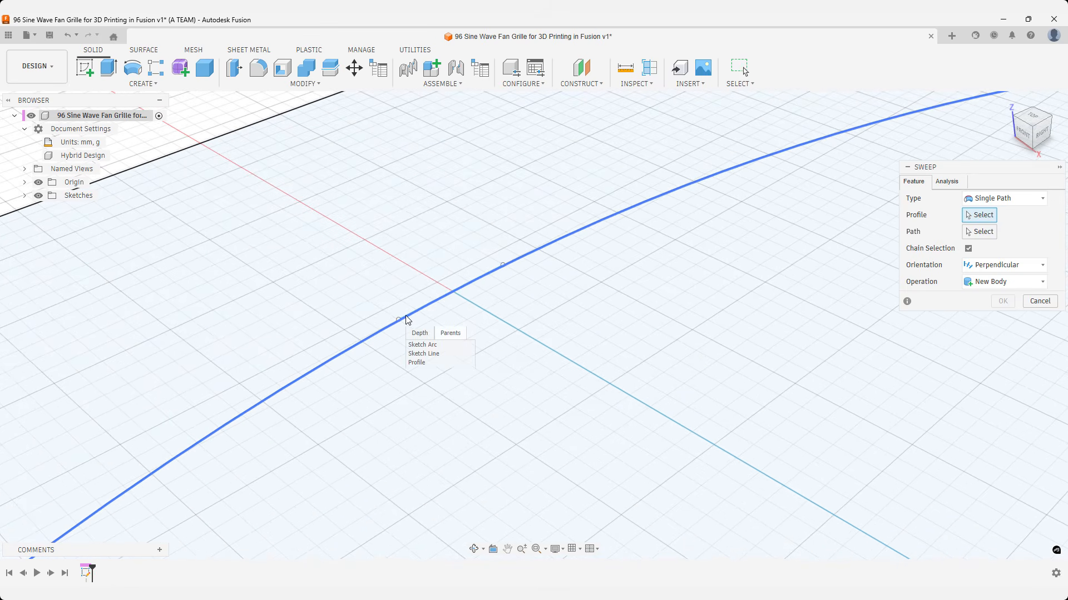
{"action": "left_click", "coordinate": [417, 362]}
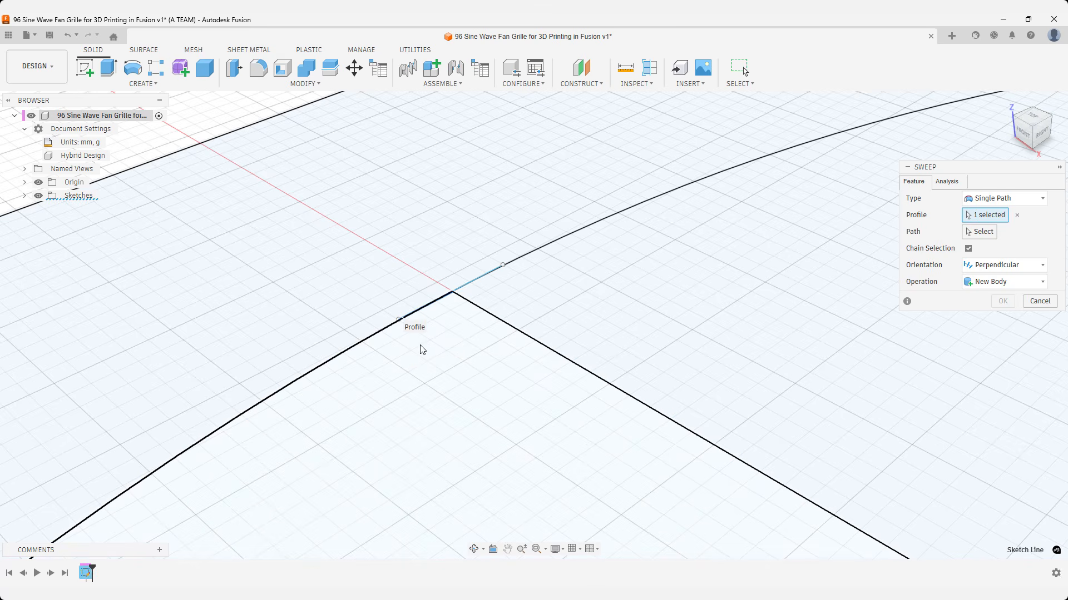
{"action": "left_click", "coordinate": [475, 284]}
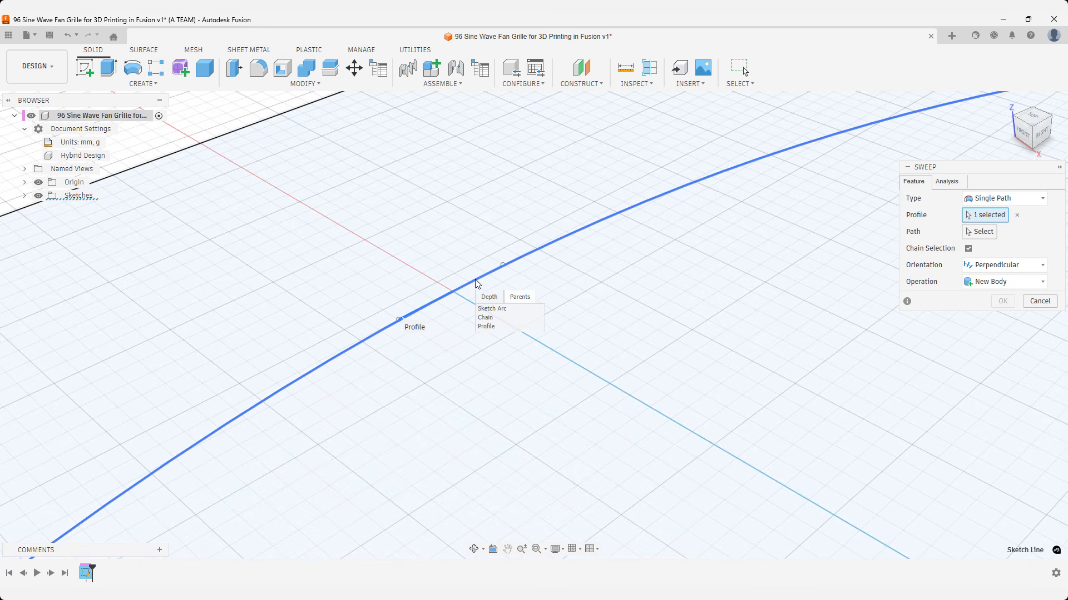
{"action": "left_click", "coordinate": [487, 318]}
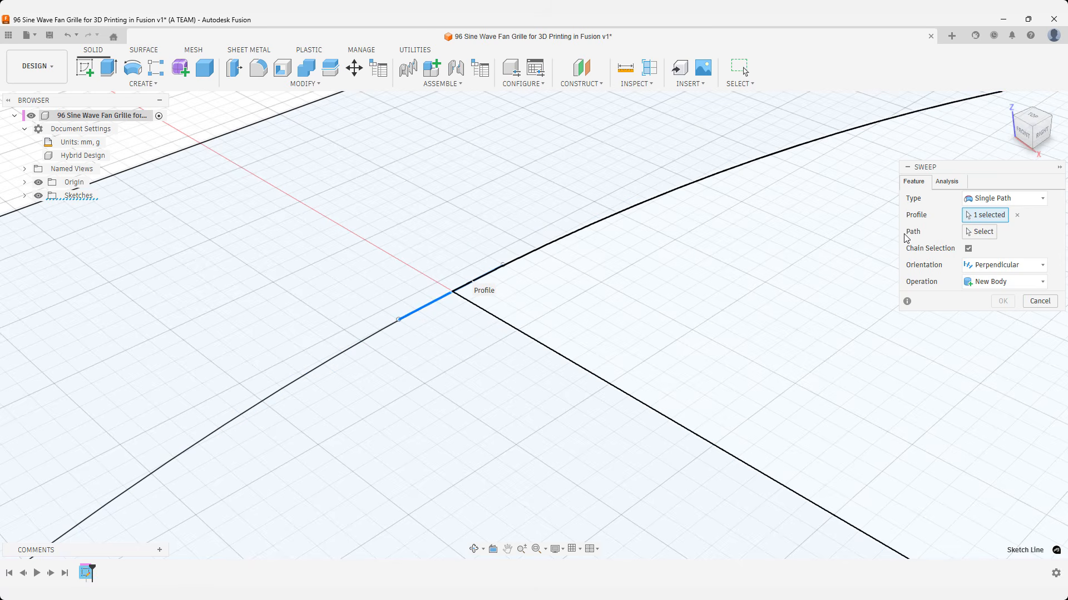
Sweep the profile along the 100 mm center line with a twist angle of 360*5 degrees.
{"action": "left_click", "coordinate": [965, 232]}
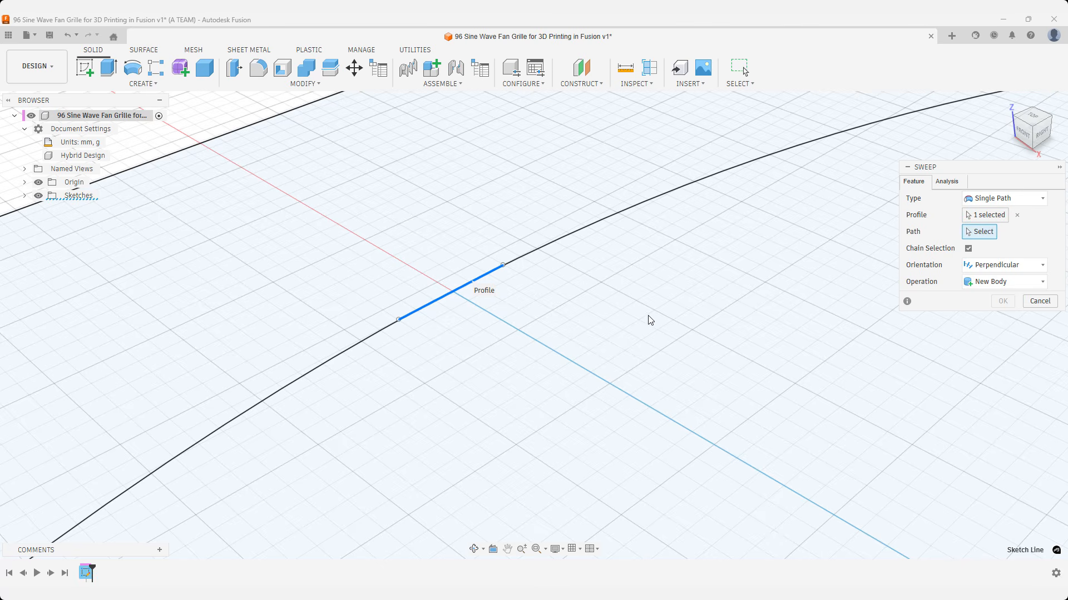
{"action": "left_click", "coordinate": [557, 354]}
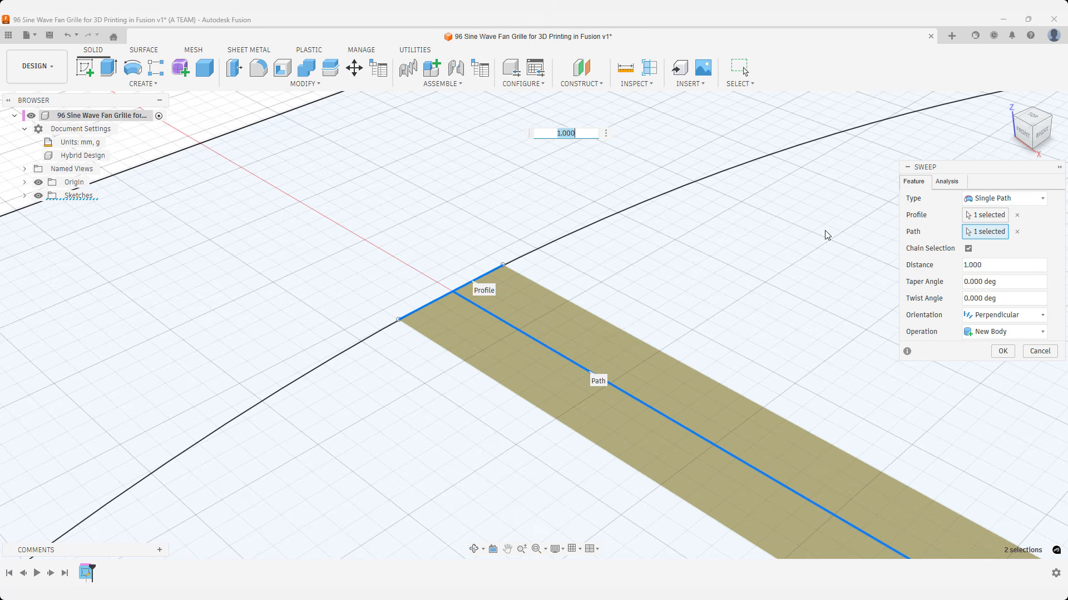
{"action": "left_click", "coordinate": [1007, 103]}
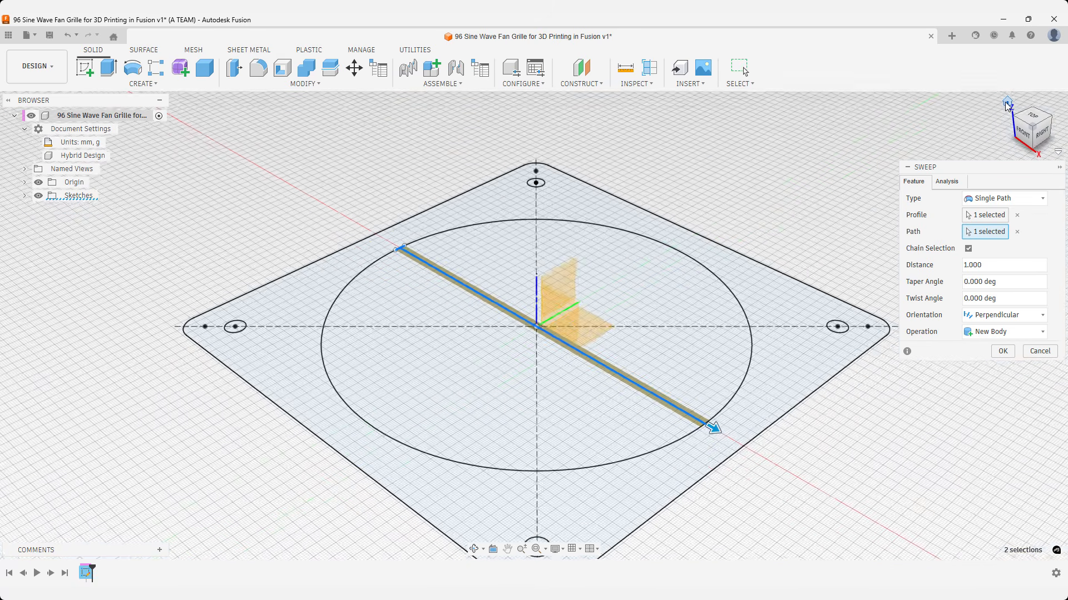
{"action": "left_click", "coordinate": [1009, 296]}
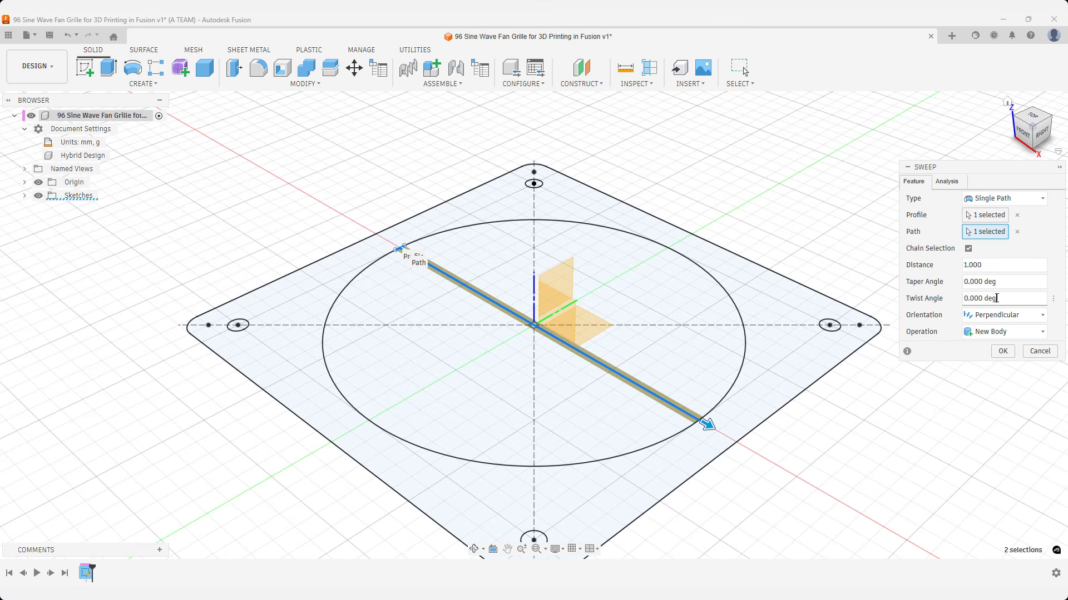
{"action": "type", "text": "360"}
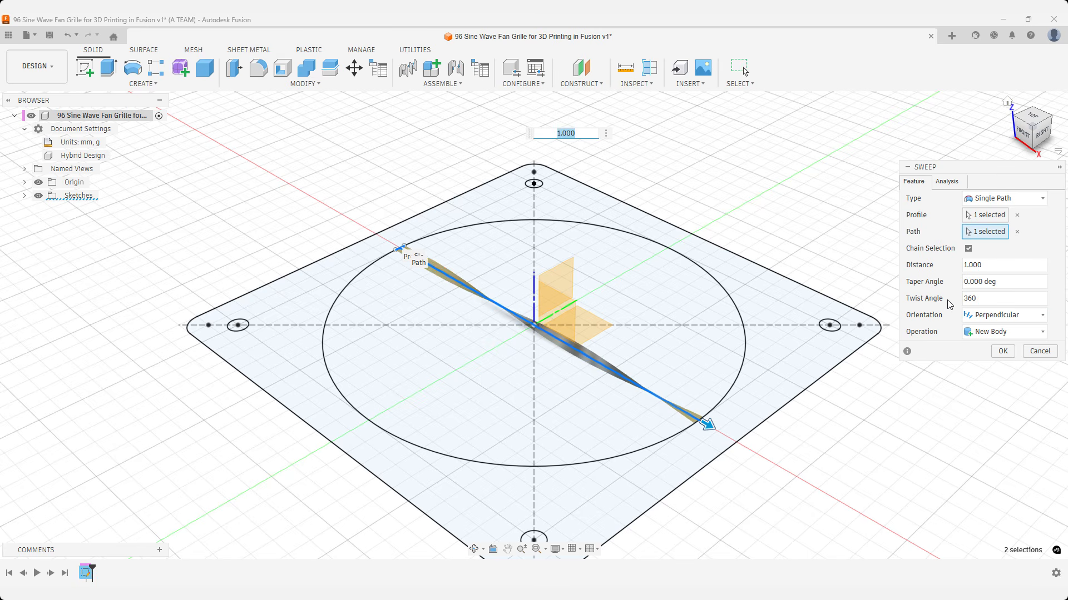
{"action": "left_click", "coordinate": [981, 298]}
{"action": "type", "text": "*5"}
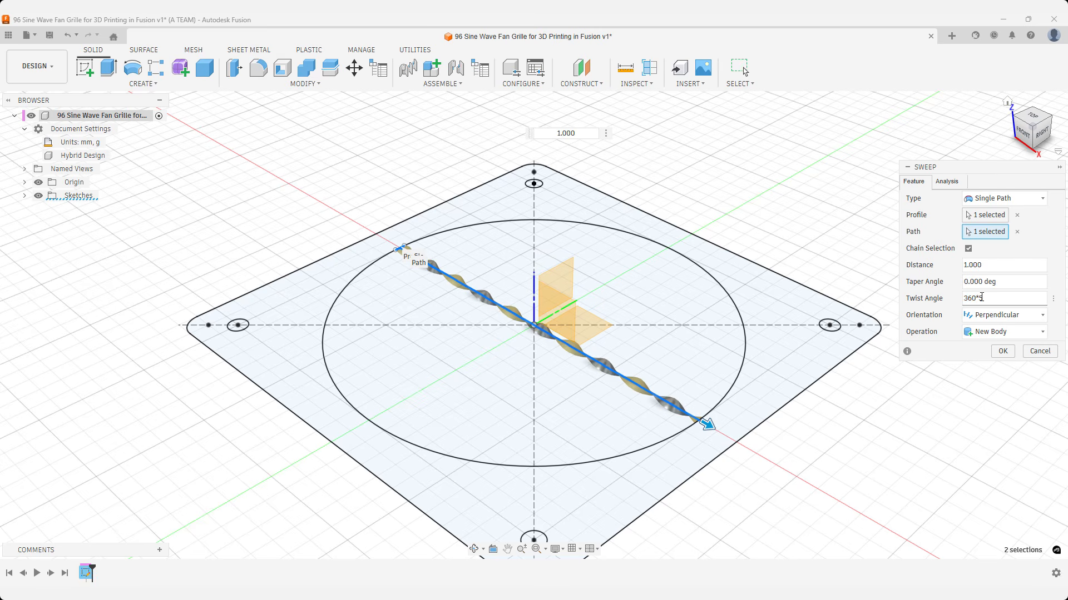
{"action": "key", "text": "Return"}
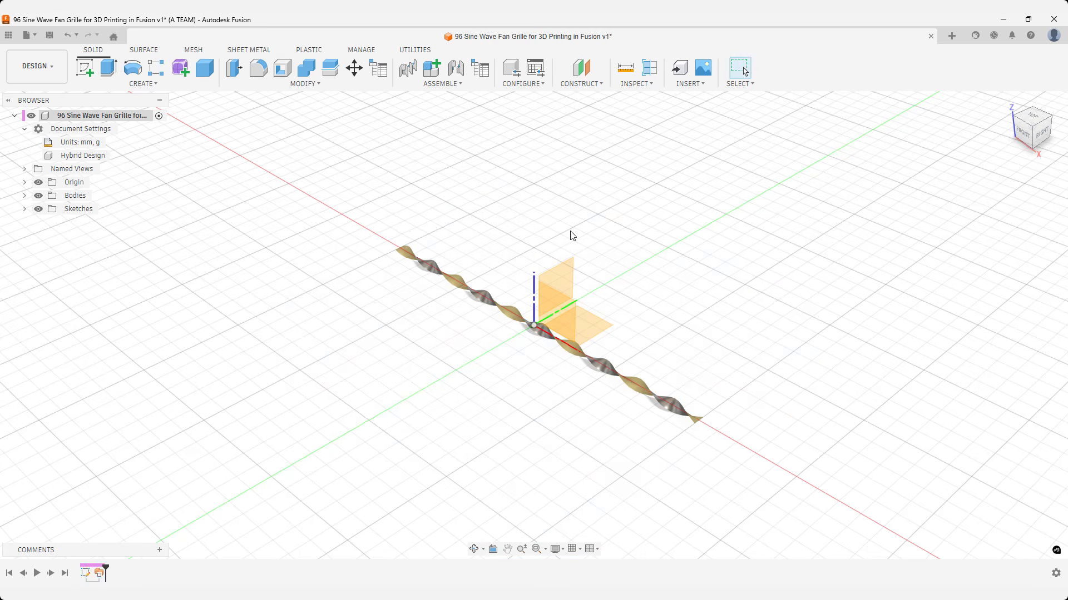
Show Sketch1 again and create a new sketch on the horizontal origin plane.
{"action": "left_click", "coordinate": [24, 209]}
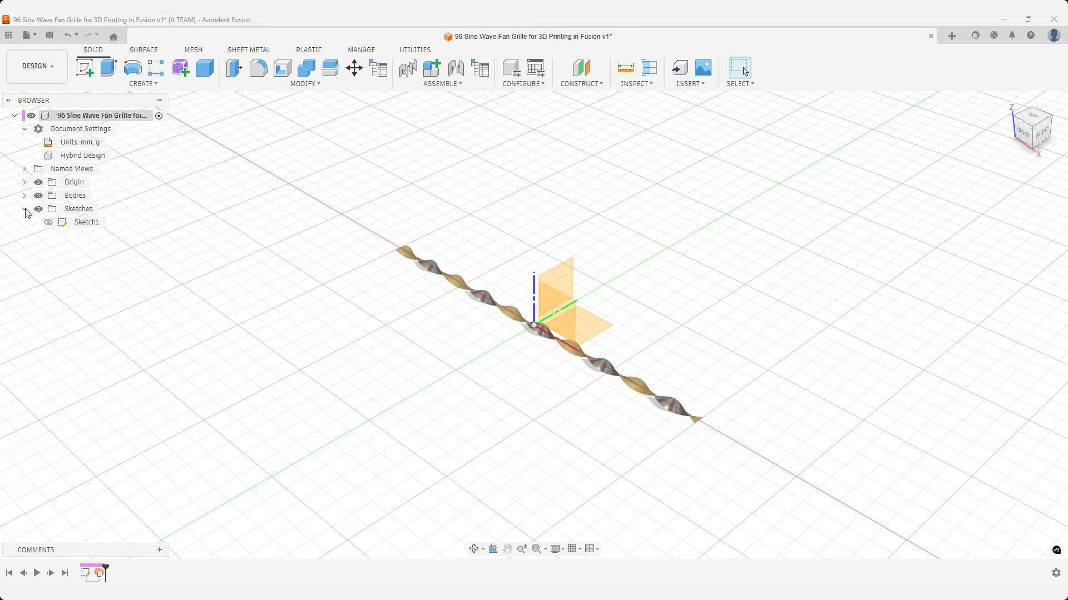
{"action": "left_click", "coordinate": [49, 222]}
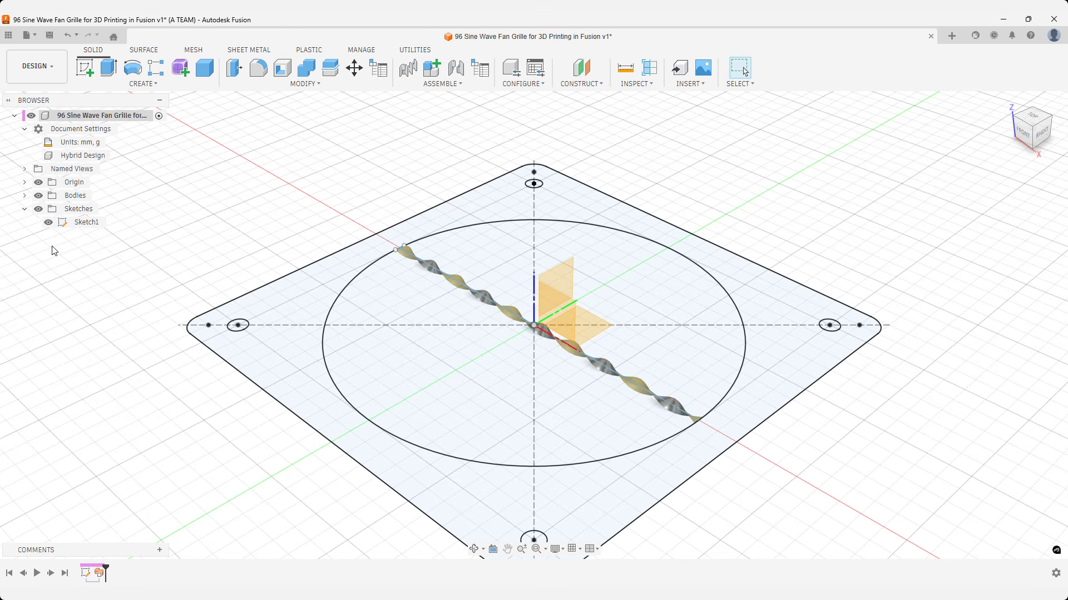
{"action": "type", "text": "ssk"}
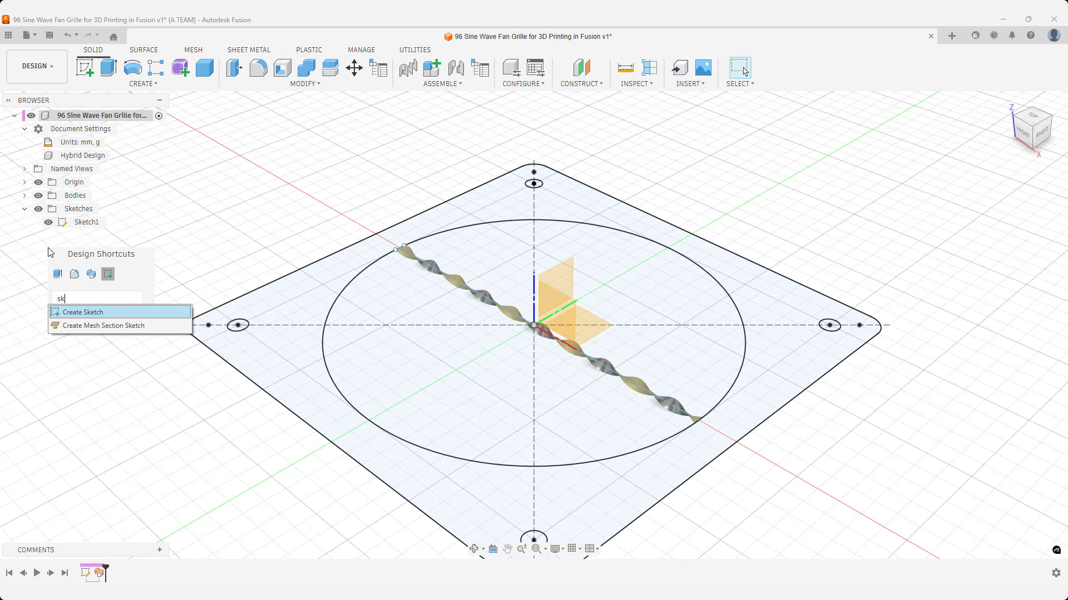
{"action": "key", "text": "Return"}
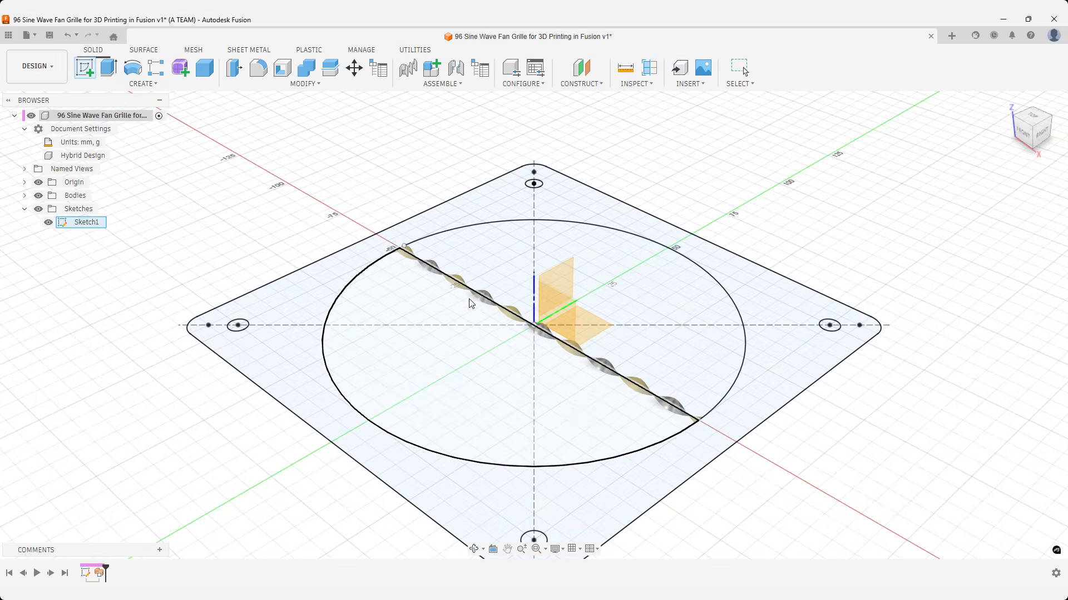
{"action": "left_click", "coordinate": [565, 310]}
{"action": "left_click", "coordinate": [584, 322]}
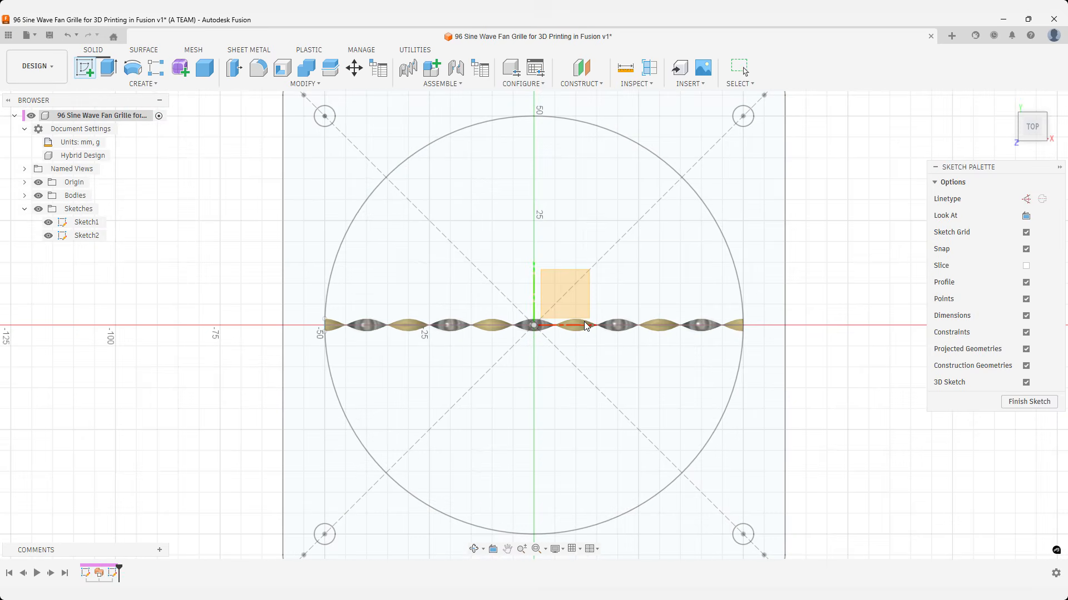
Project one wavy edge of the twisted surface into the new sketch.
{"action": "type", "text": "s"}
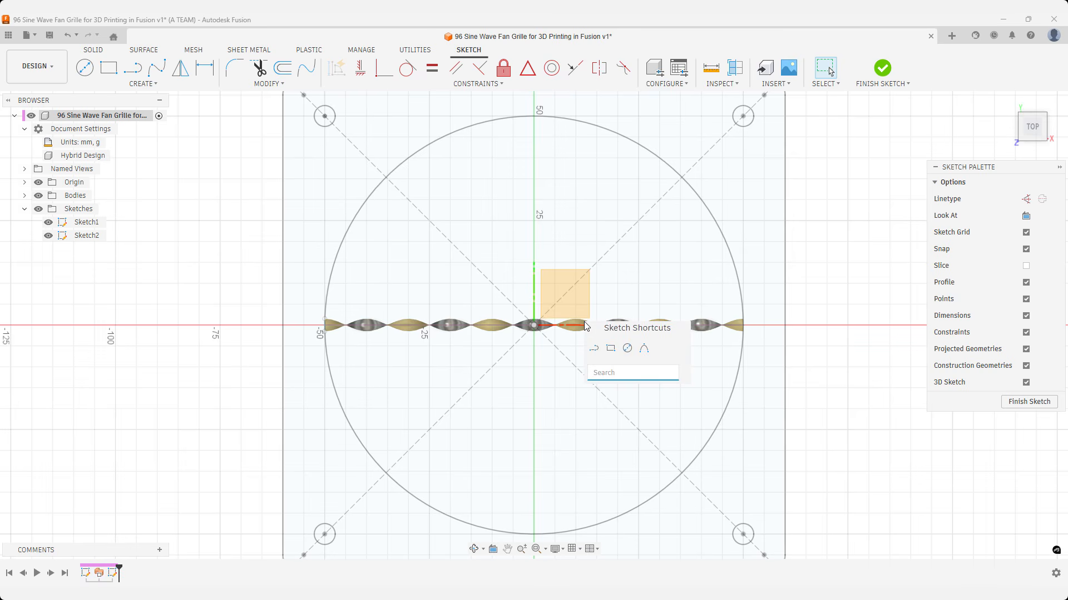
{"action": "type", "text": "pro"}
{"action": "key", "text": "Return"}
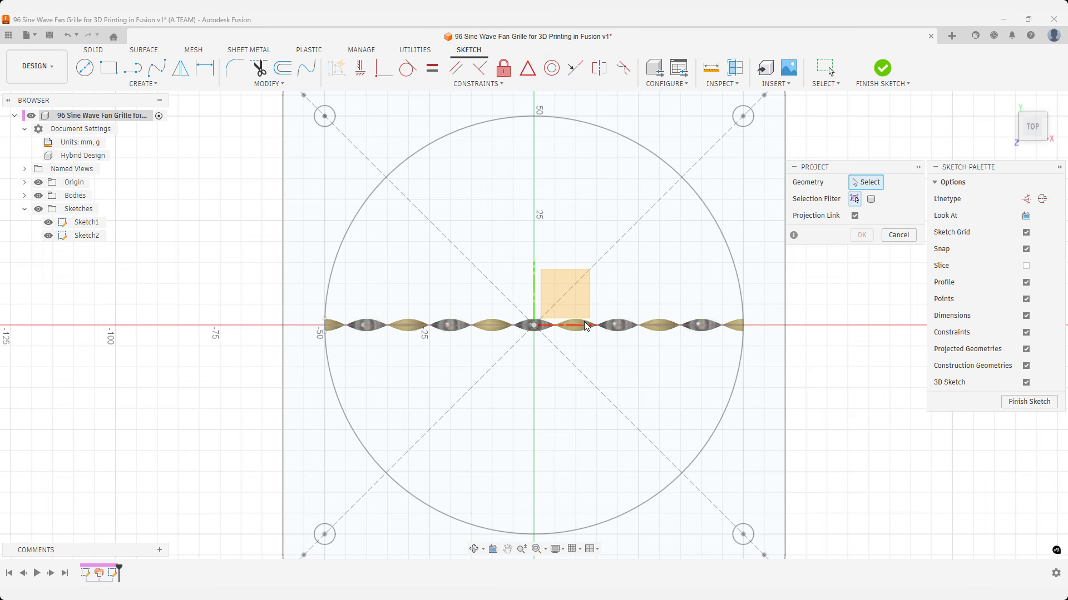
{"action": "left_click", "coordinate": [586, 326]}
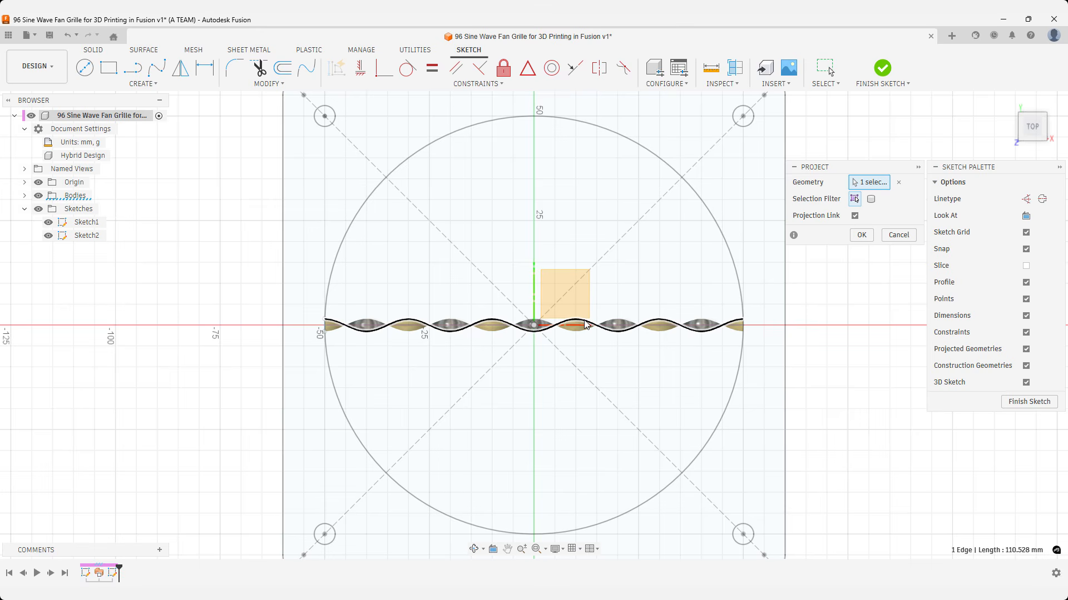
{"action": "key", "text": "Return"}
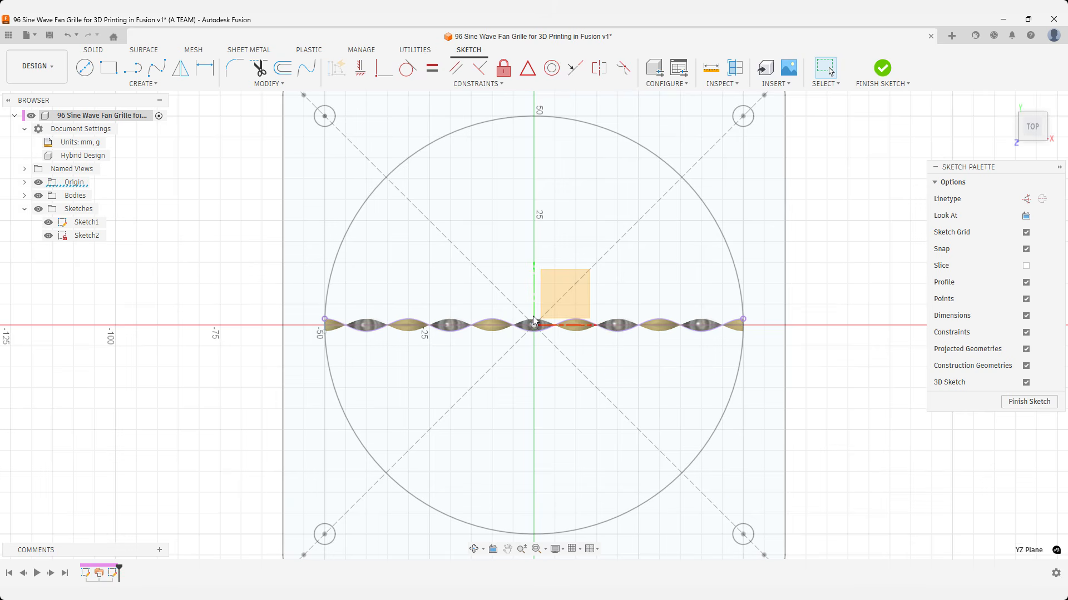
Extrude the projected sine wave curve upward 10 mm as a new surface body.
{"action": "type", "text": "s"}
{"action": "type", "text": "ex"}
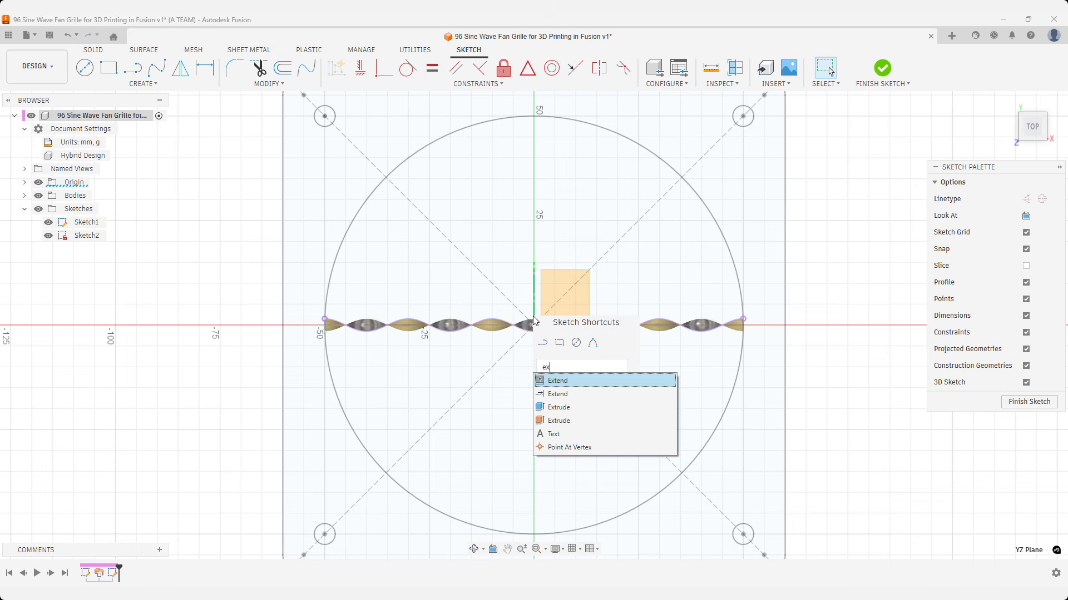
{"action": "key", "text": "Down"}
{"action": "key", "text": "Down"}
{"action": "key", "text": "Down"}
{"action": "key", "text": "Return"}
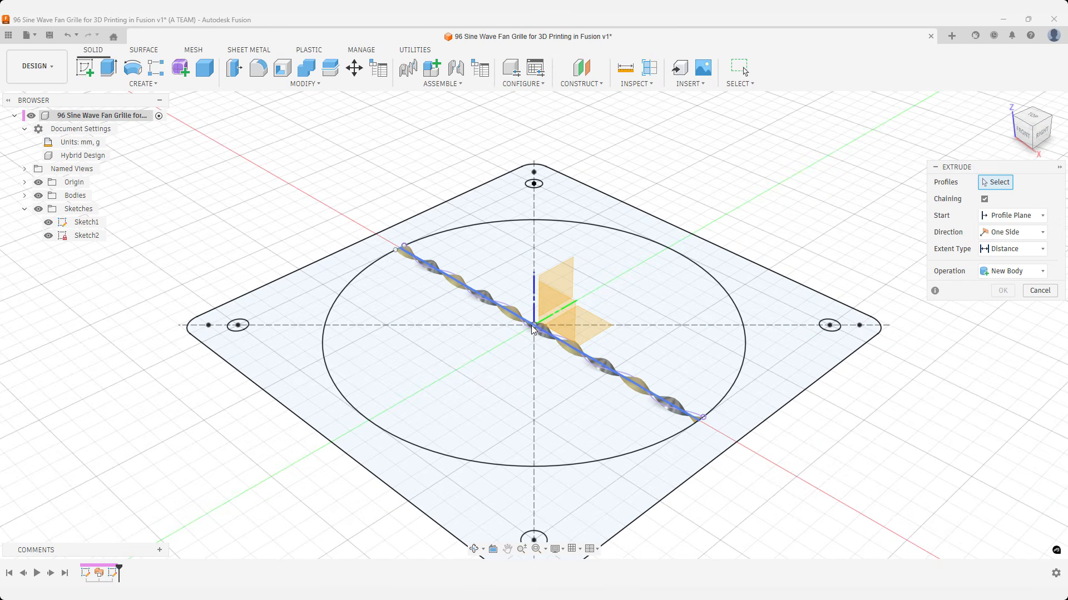
{"action": "left_click", "coordinate": [531, 332]}
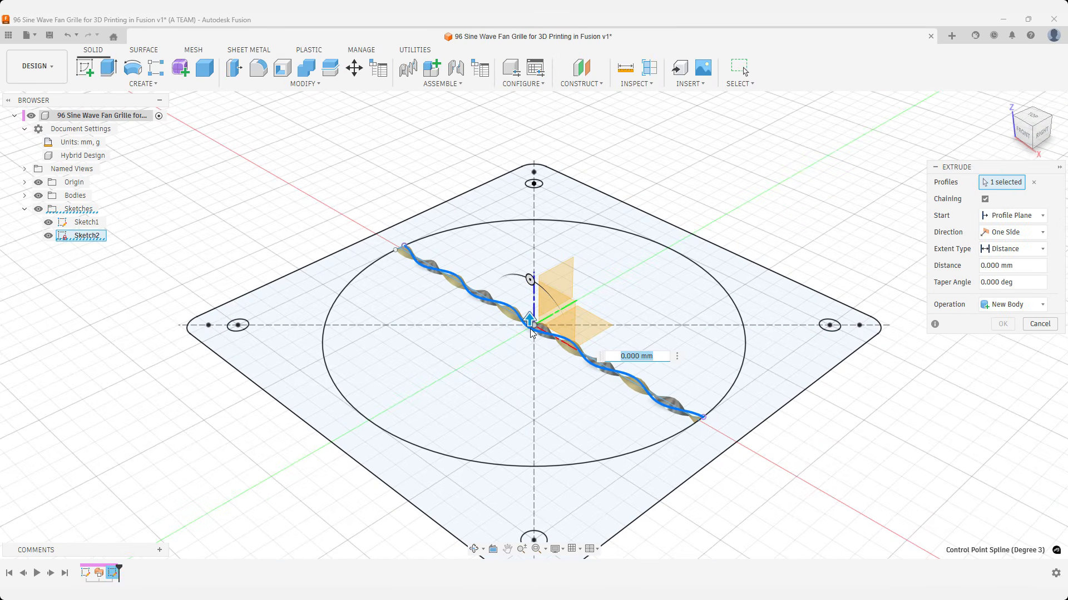
{"action": "type", "text": "10"}
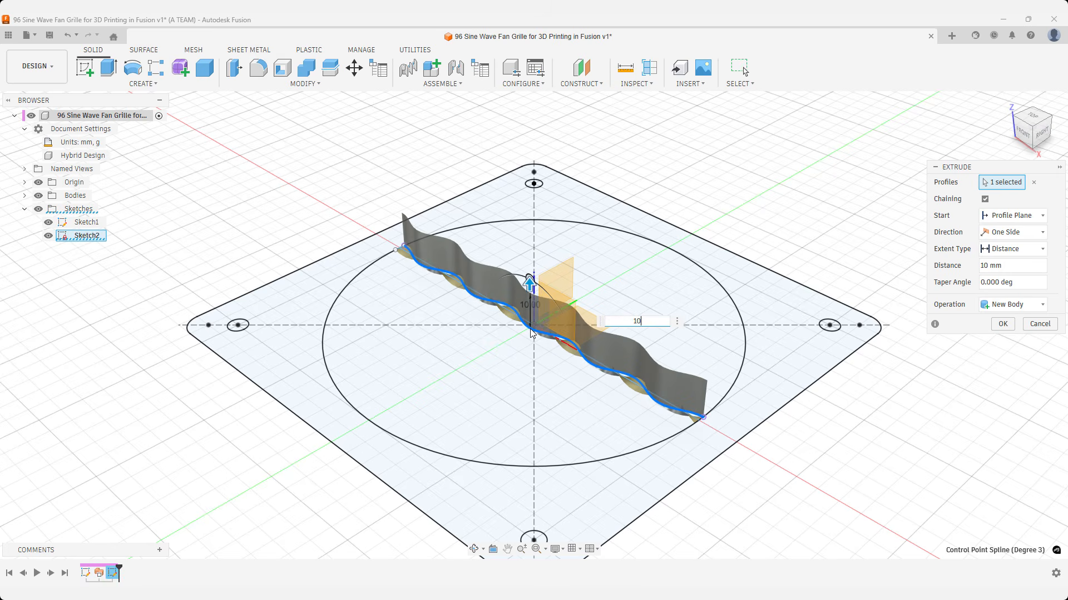
{"action": "key", "text": "Return"}
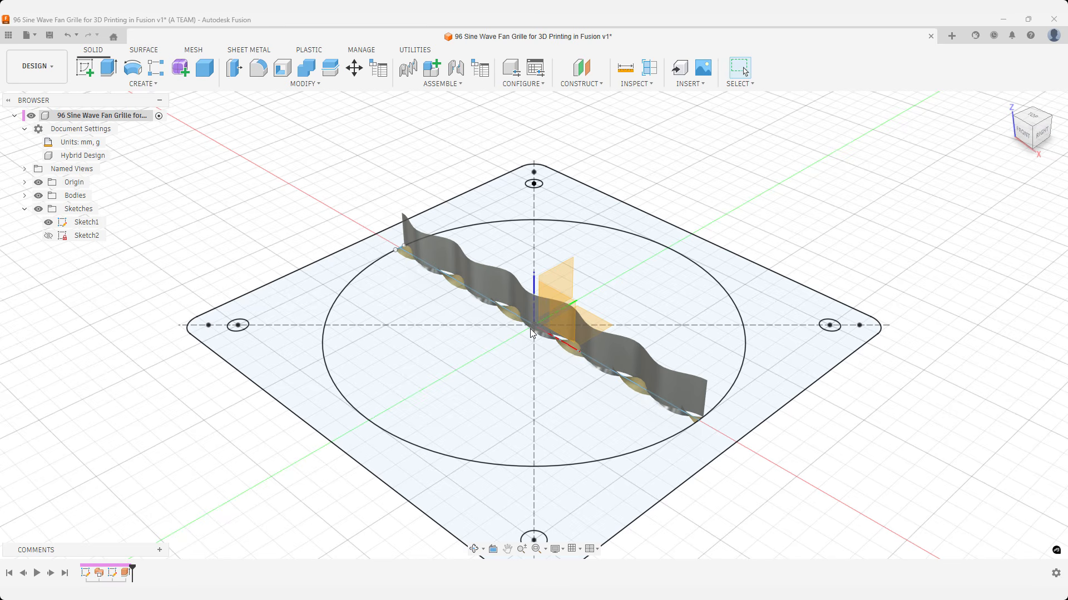
Thicken the extruded sine wave surface symmetrically with a thickness of 1 mm as a new body.
{"action": "type", "text": "s"}
{"action": "type", "text": "thi"}
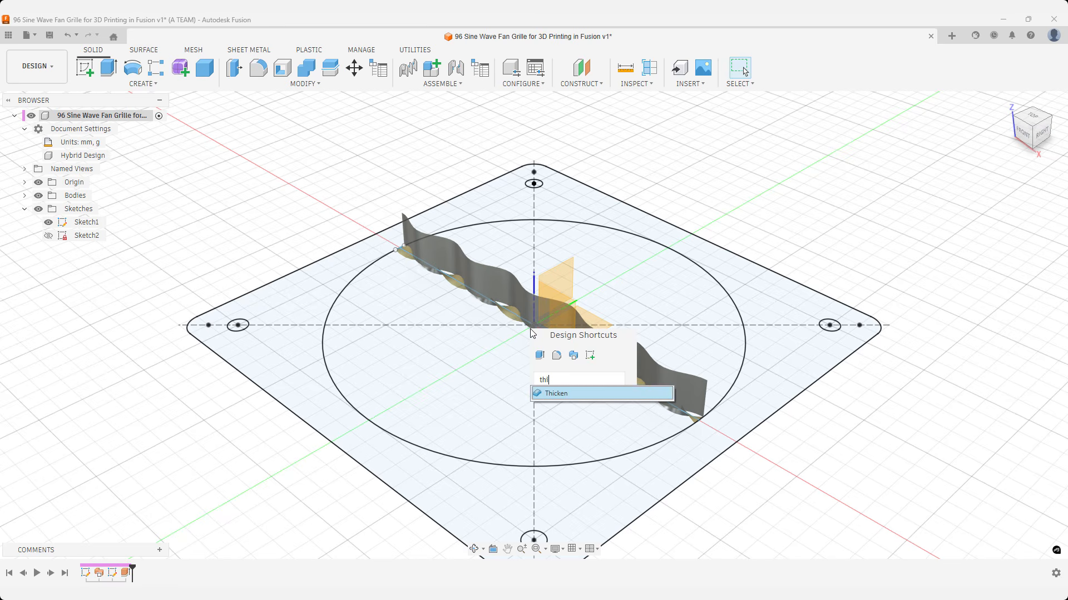
{"action": "key", "text": "Return"}
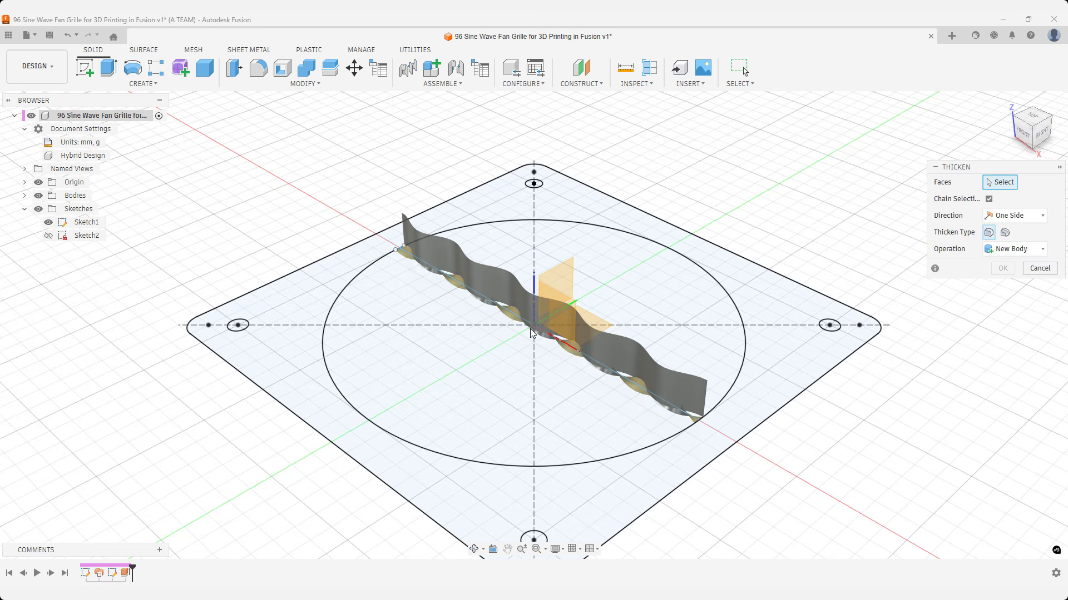
{"action": "left_click", "coordinate": [623, 342]}
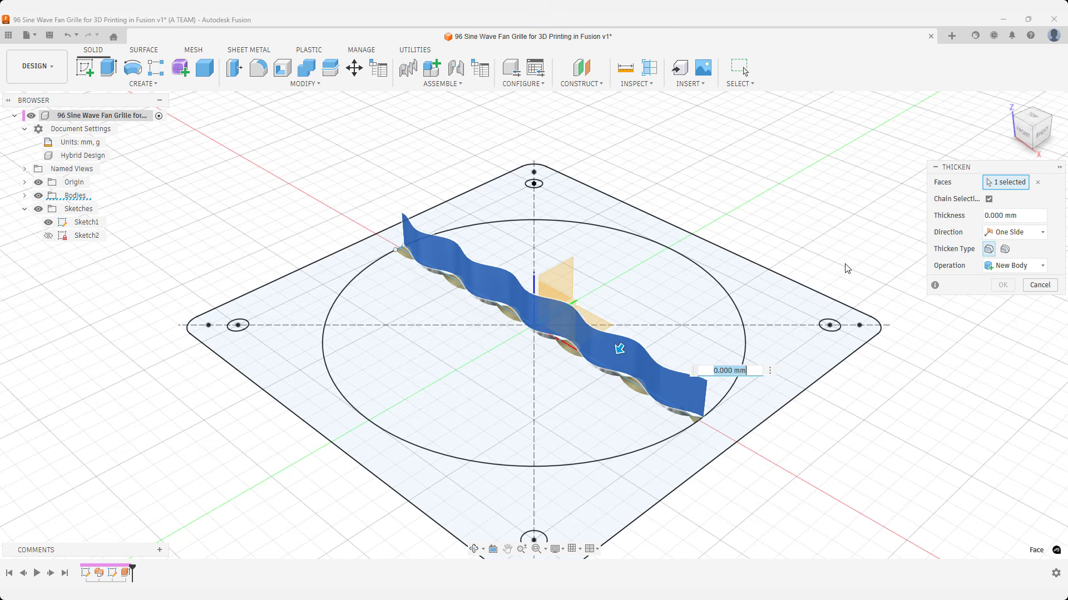
{"action": "left_click", "coordinate": [997, 234]}
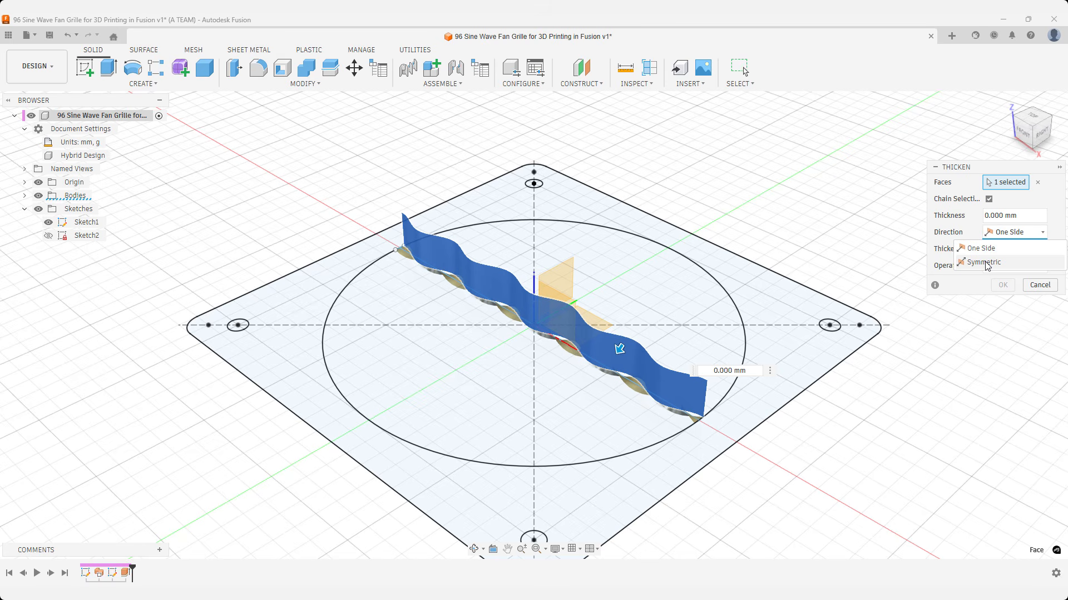
{"action": "left_click", "coordinate": [986, 264]}
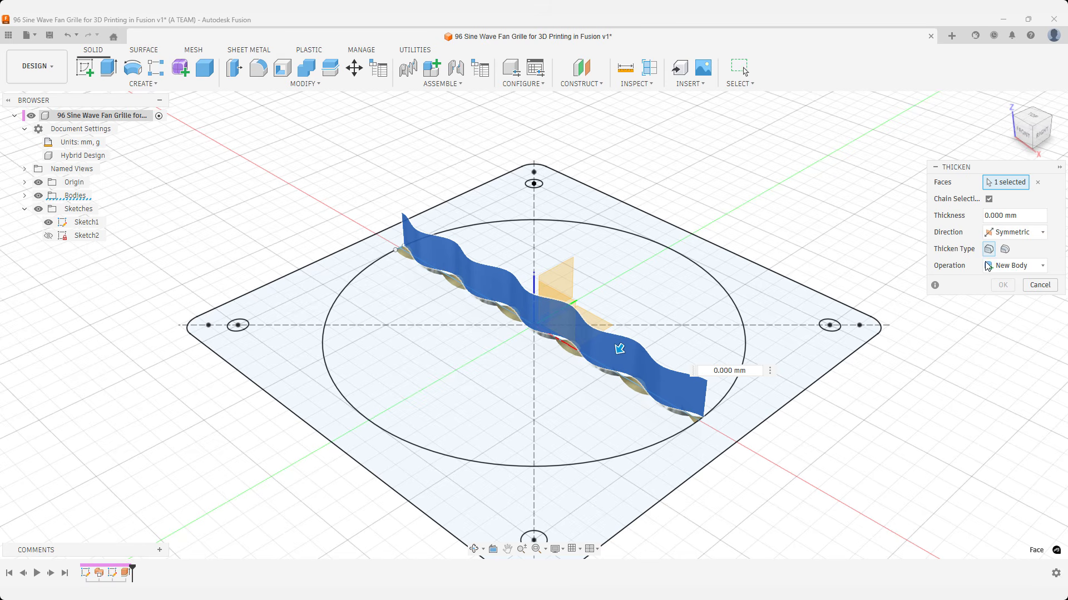
{"action": "left_click", "coordinate": [1023, 216]}
{"action": "key", "text": "BackSpace"}
{"action": "key", "text": "BackSpace"}
{"action": "key", "text": "BackSpace"}
{"action": "key", "text": "BackSpace"}
{"action": "key", "text": "BackSpace"}
{"action": "key", "text": "BackSpace"}
{"action": "key", "text": "BackSpace"}
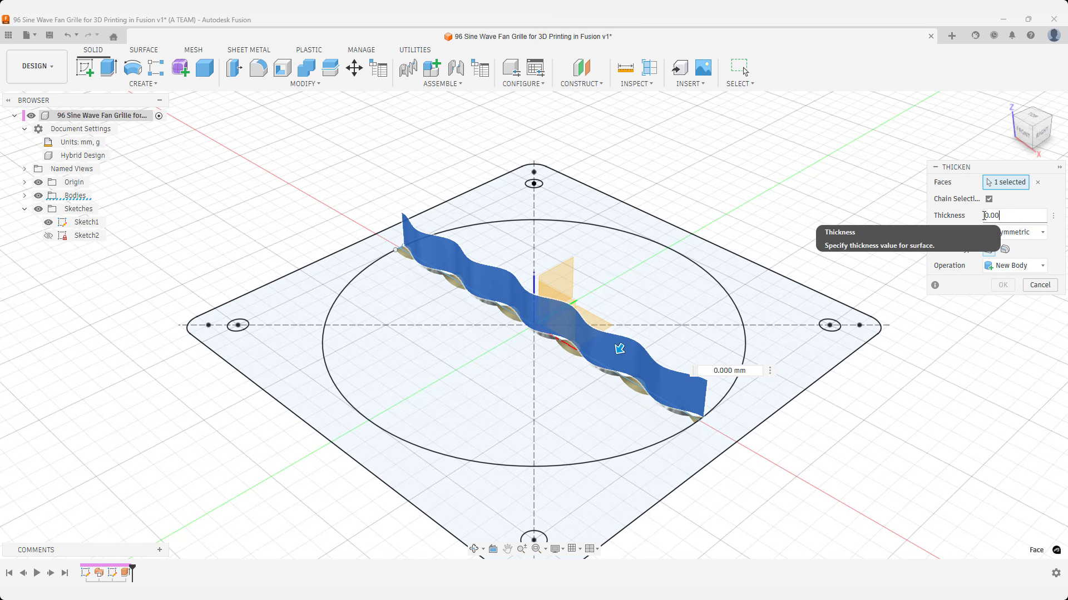
{"action": "key", "text": "BackSpace"}
{"action": "type", "text": "1"}
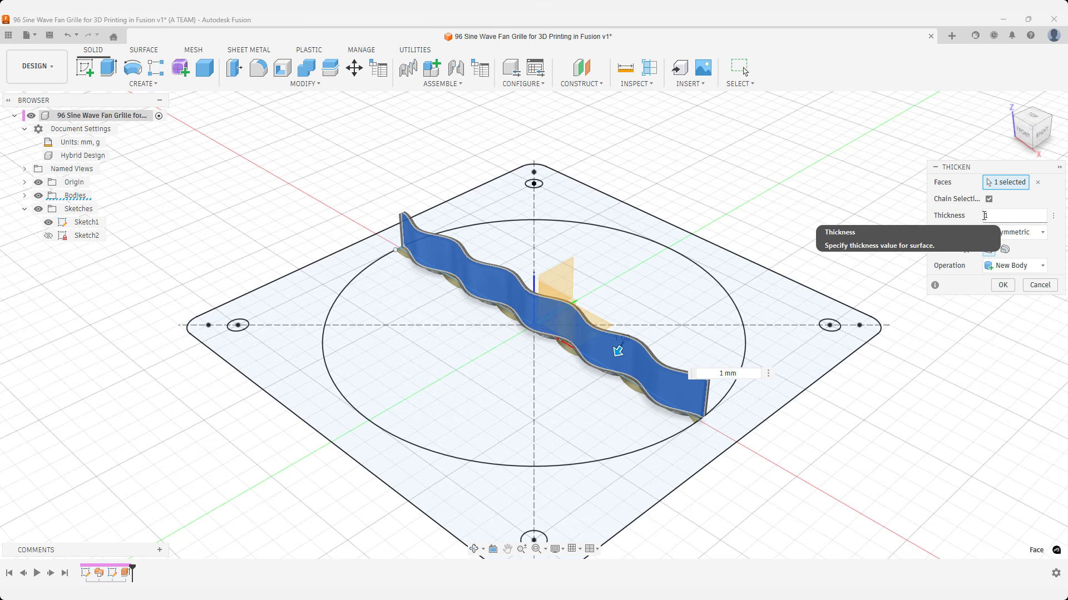
{"action": "key", "text": "Return"}
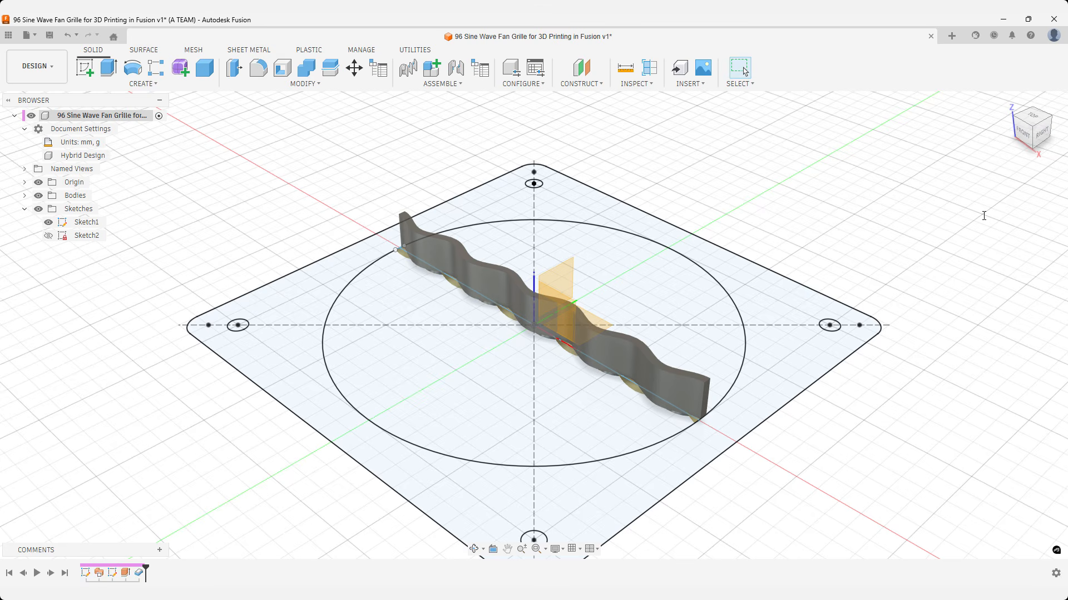
Extrude the square frame profile around the large circle 10 mm upward as a new body.
{"action": "key", "text": "e"}
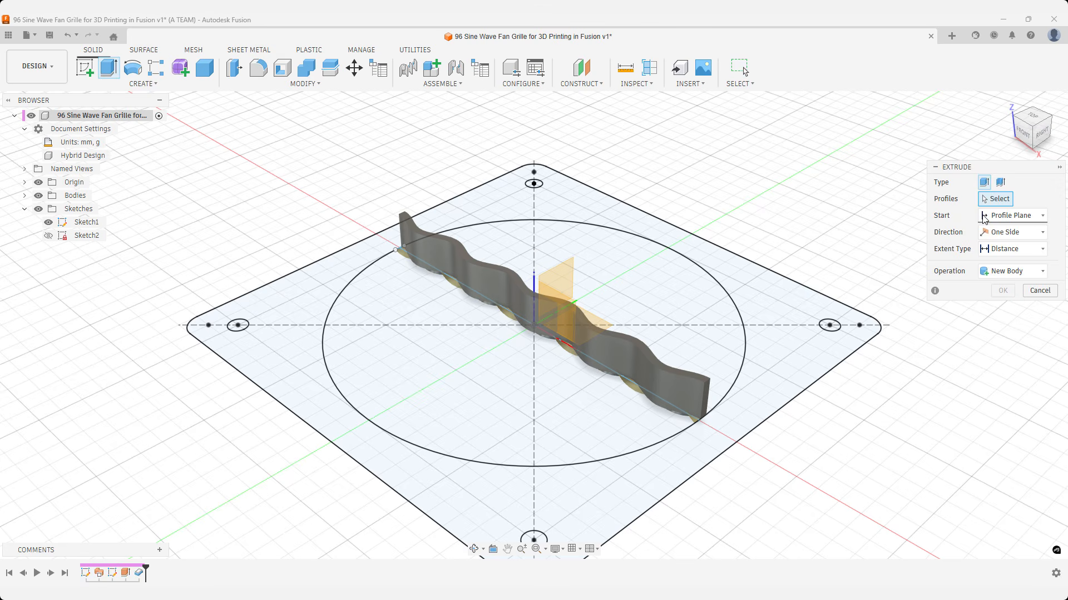
{"action": "left_click", "coordinate": [816, 299]}
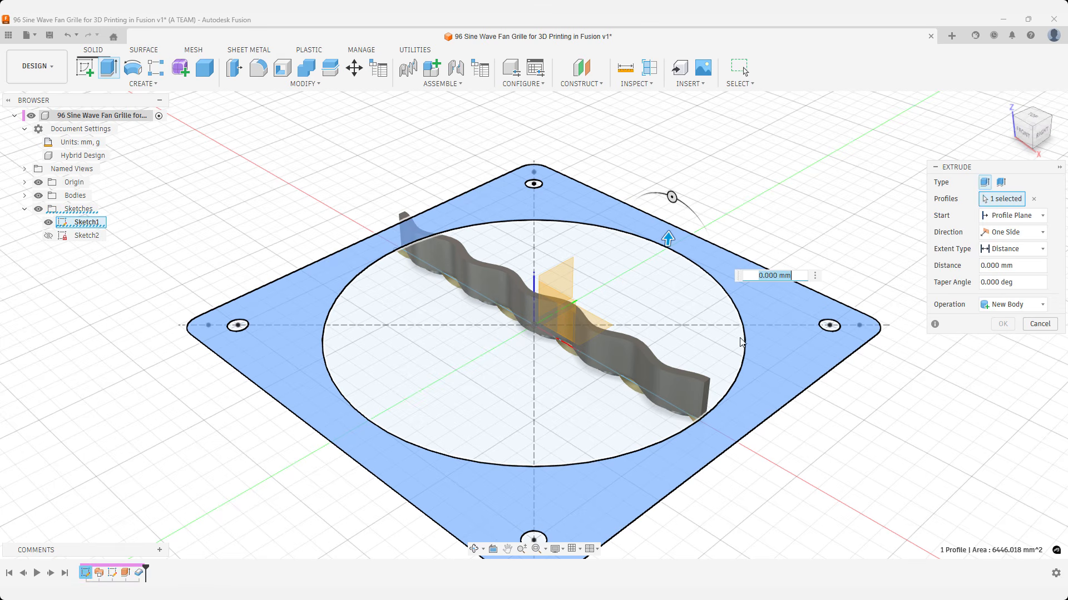
{"action": "type", "text": "10"}
{"action": "key", "text": "Return"}
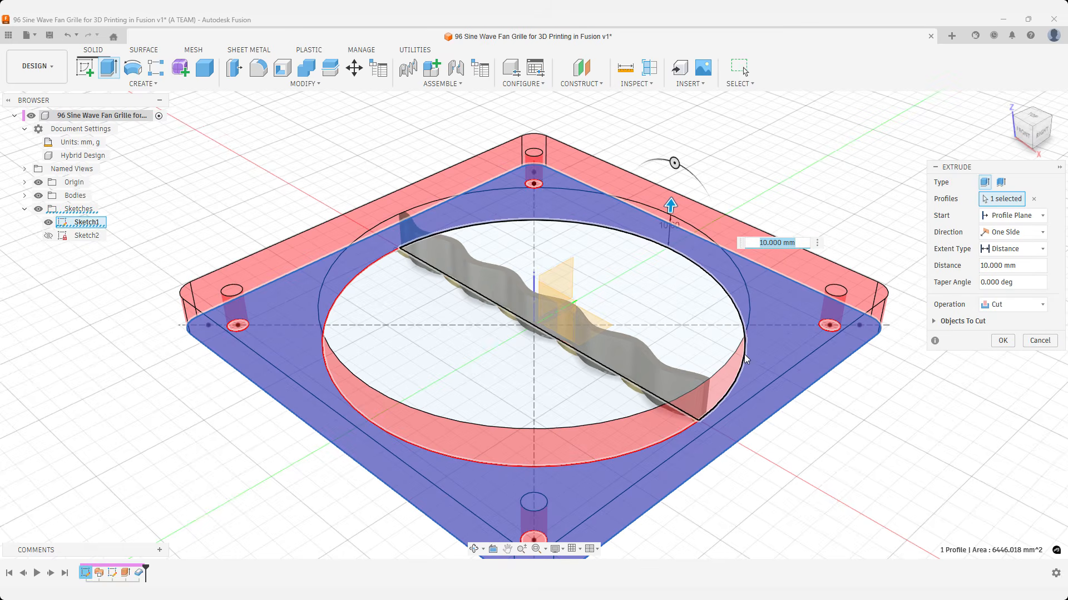
{"action": "left_click", "coordinate": [987, 307]}
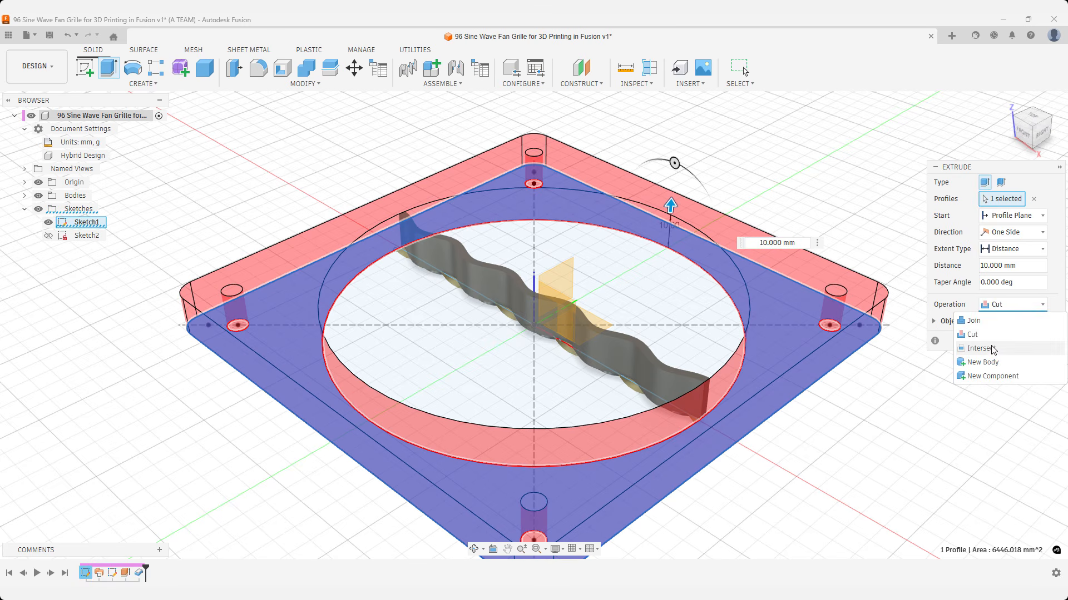
{"action": "left_click", "coordinate": [994, 363]}
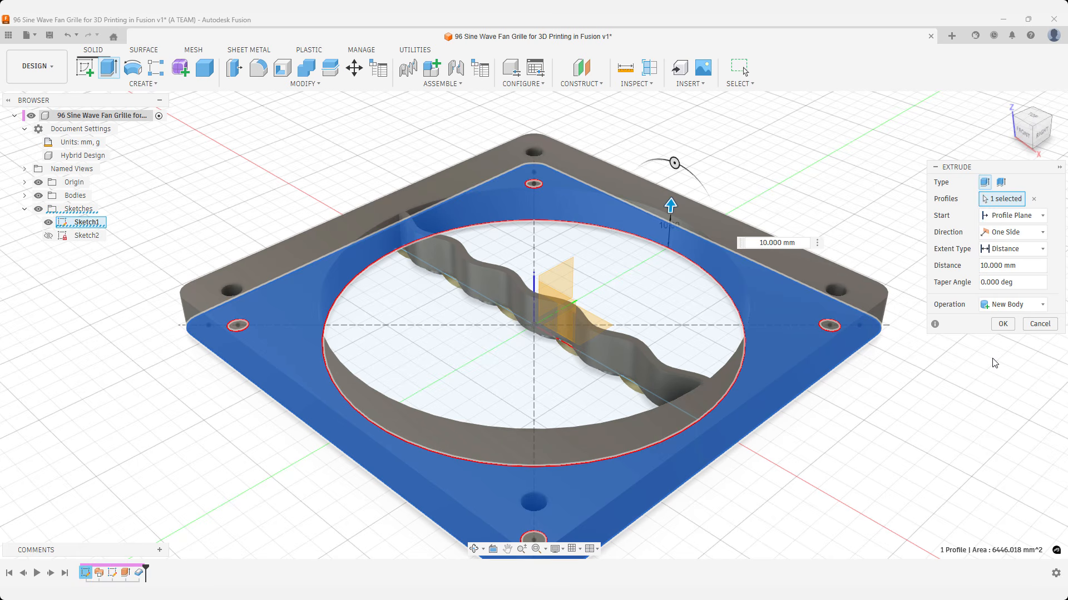
{"action": "left_click", "coordinate": [1002, 324]}
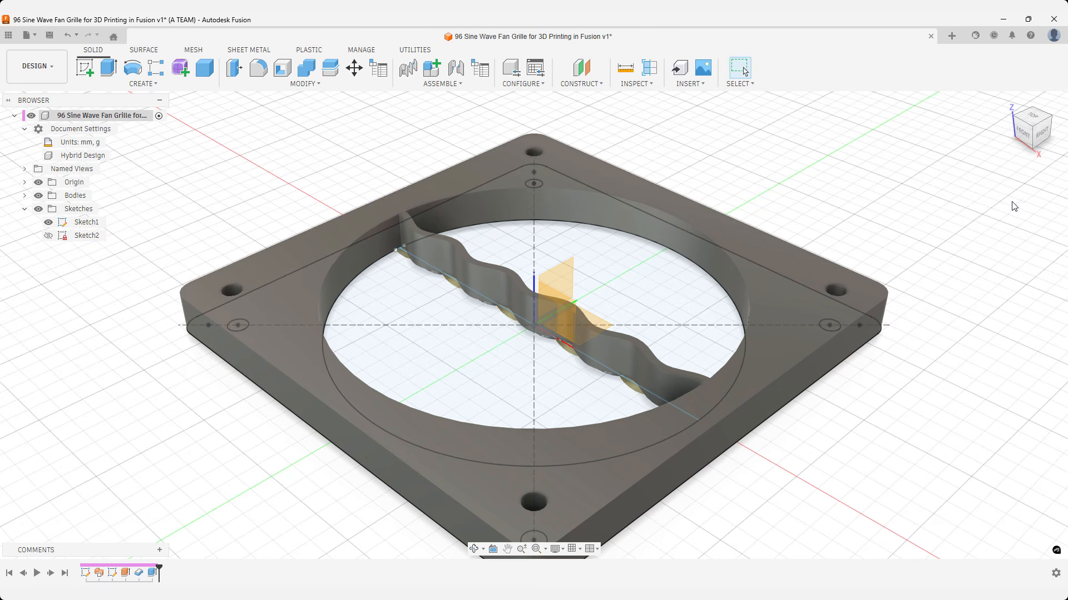
Start a rectangular pattern of the thickened wave bar body along the green Y axis.
{"action": "left_click", "coordinate": [1009, 101]}
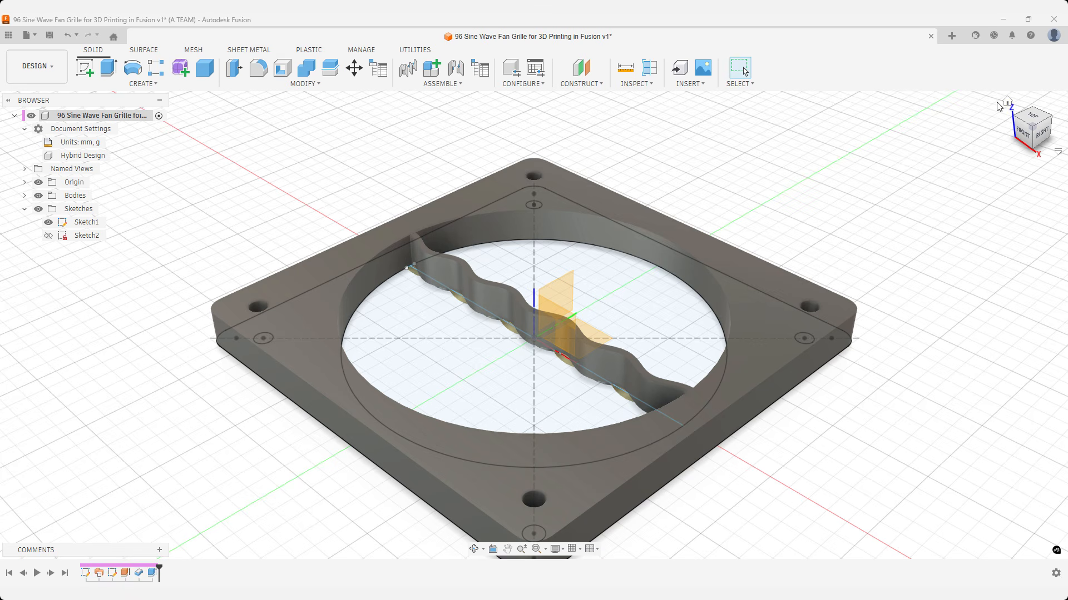
{"action": "type", "text": "s"}
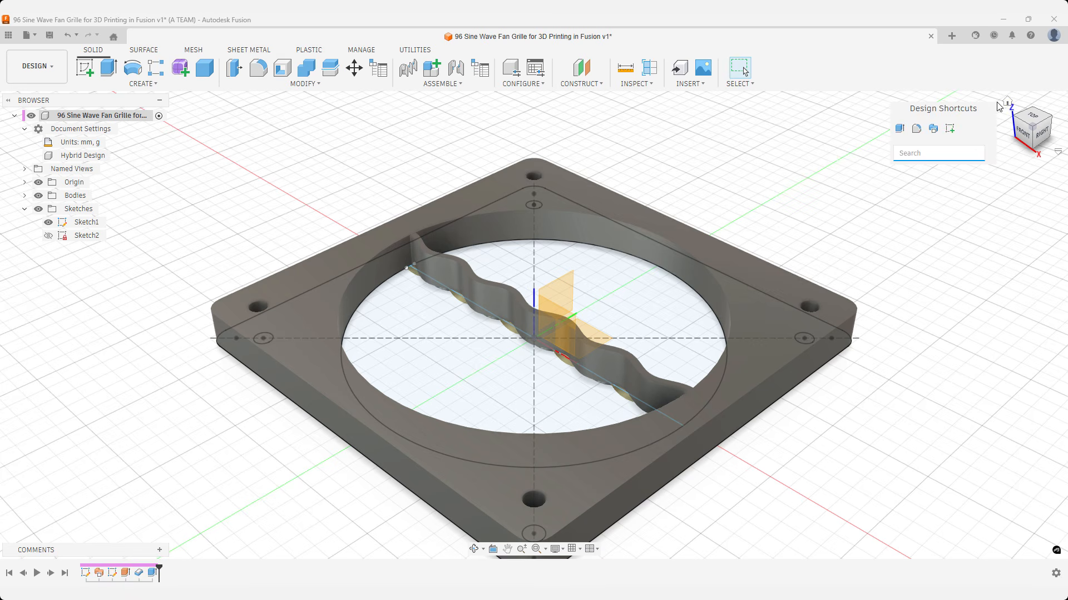
{"action": "type", "text": "patt"}
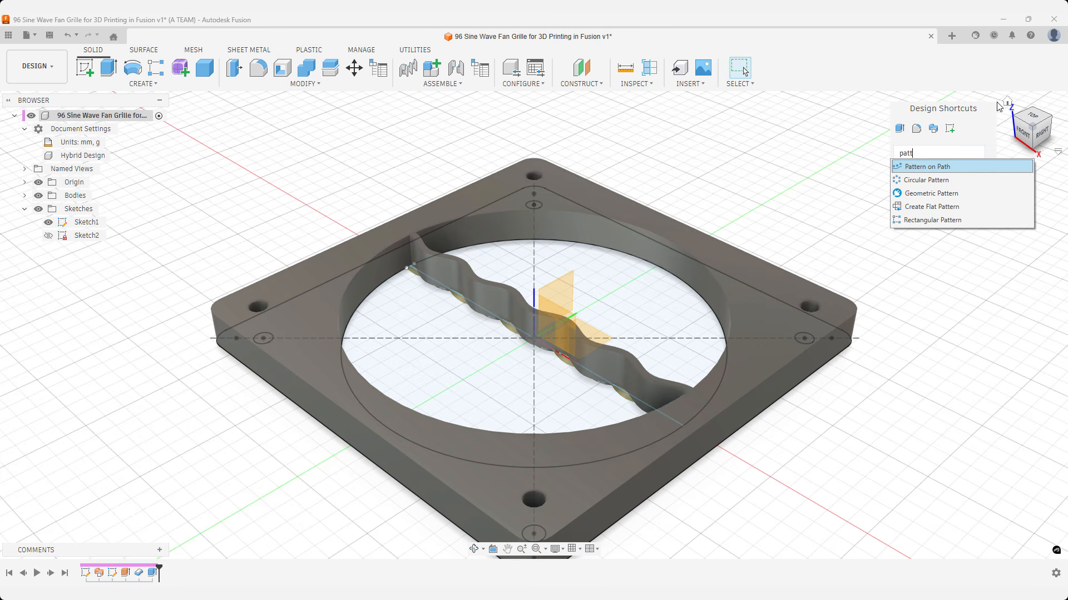
{"action": "key", "text": "Down"}
{"action": "key", "text": "Down"}
{"action": "key", "text": "Down"}
{"action": "key", "text": "Down"}
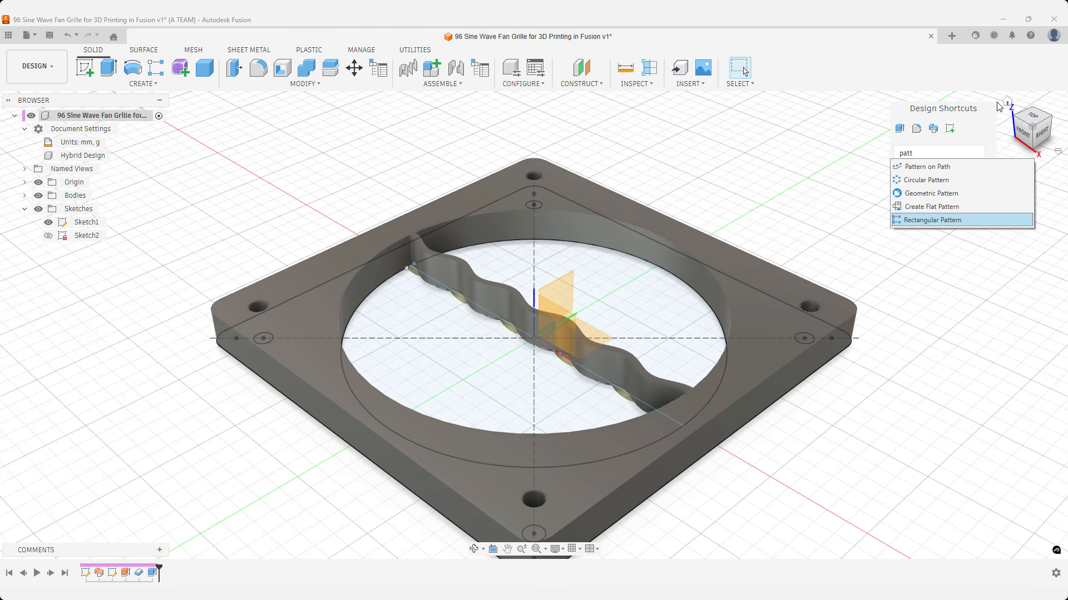
{"action": "key", "text": "Return"}
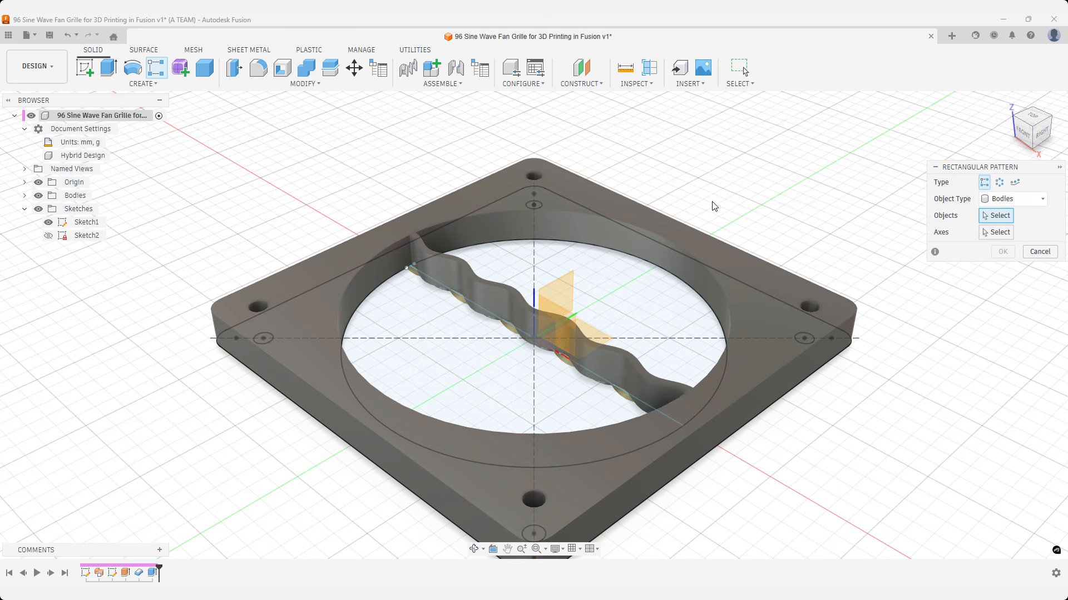
{"action": "left_click", "coordinate": [498, 283]}
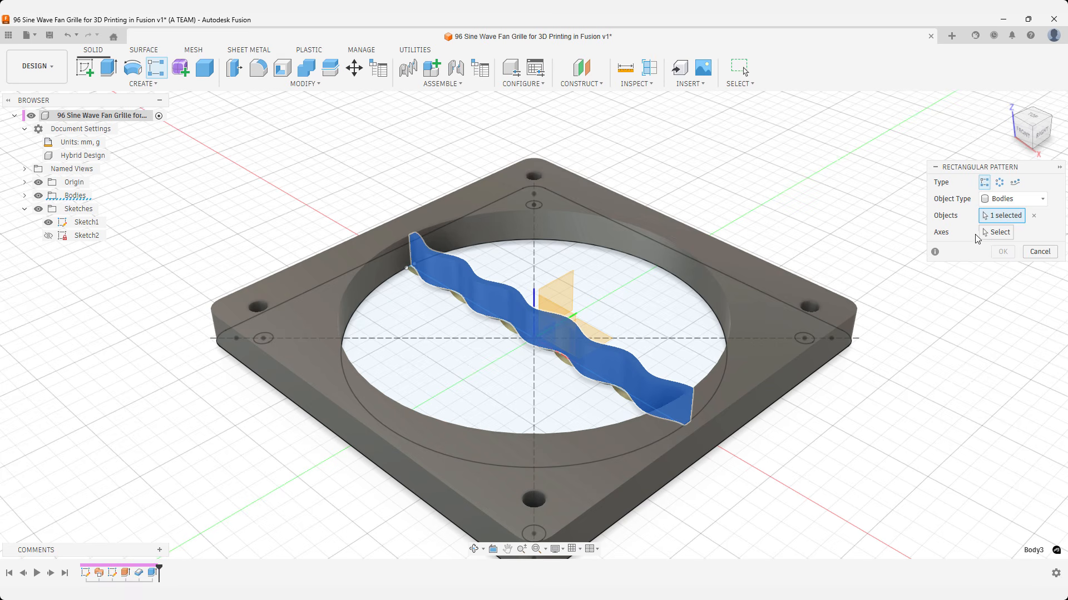
{"action": "left_click", "coordinate": [985, 233]}
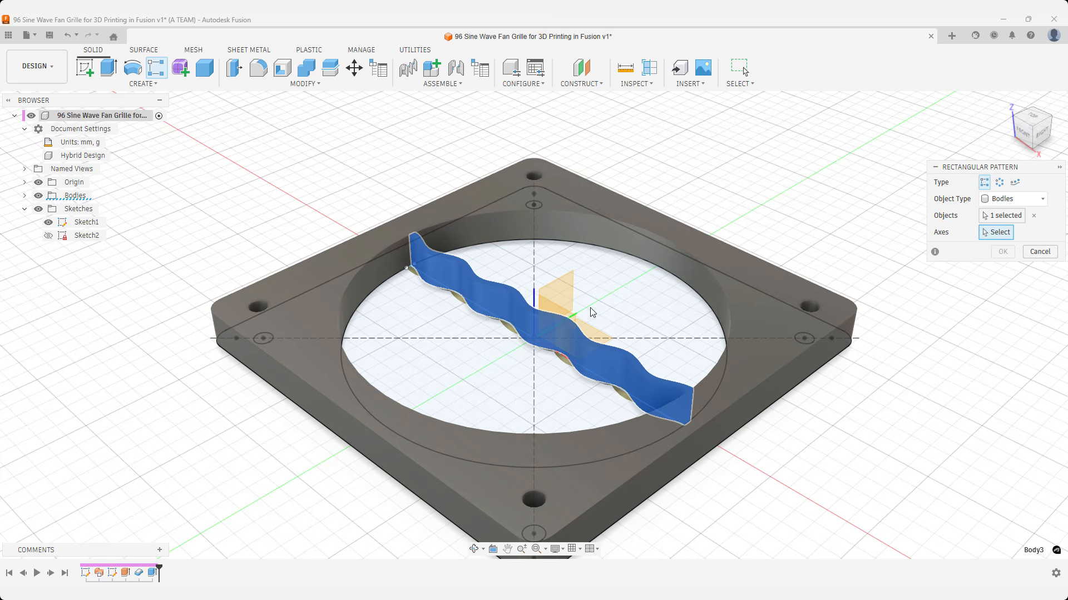
{"action": "left_click", "coordinate": [576, 316]}
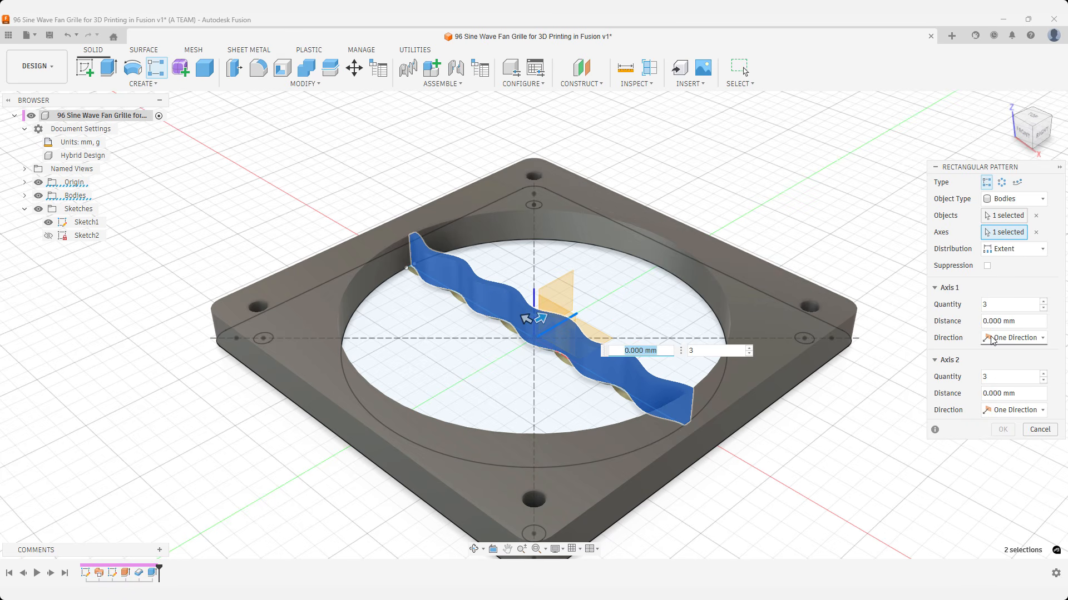
Pattern the wave bar symmetrically with spacing distribution, 8 mm distance and a quantity of 15.
{"action": "left_click", "coordinate": [1013, 338]}
{"action": "left_click", "coordinate": [994, 368]}
{"action": "left_click", "coordinate": [993, 250]}
{"action": "left_click", "coordinate": [980, 279]}
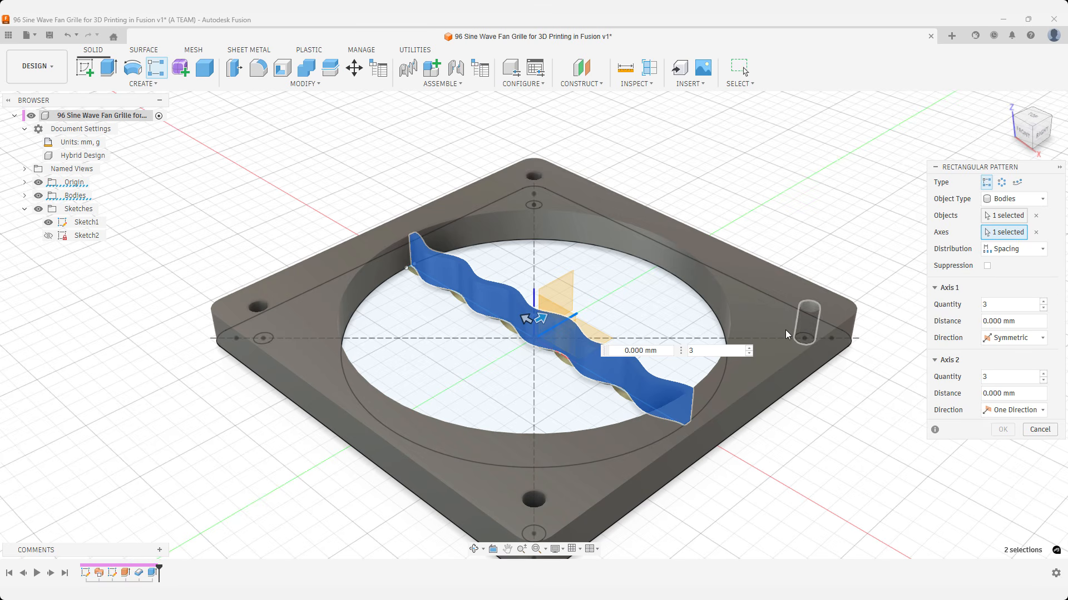
{"action": "left_click", "coordinate": [658, 352]}
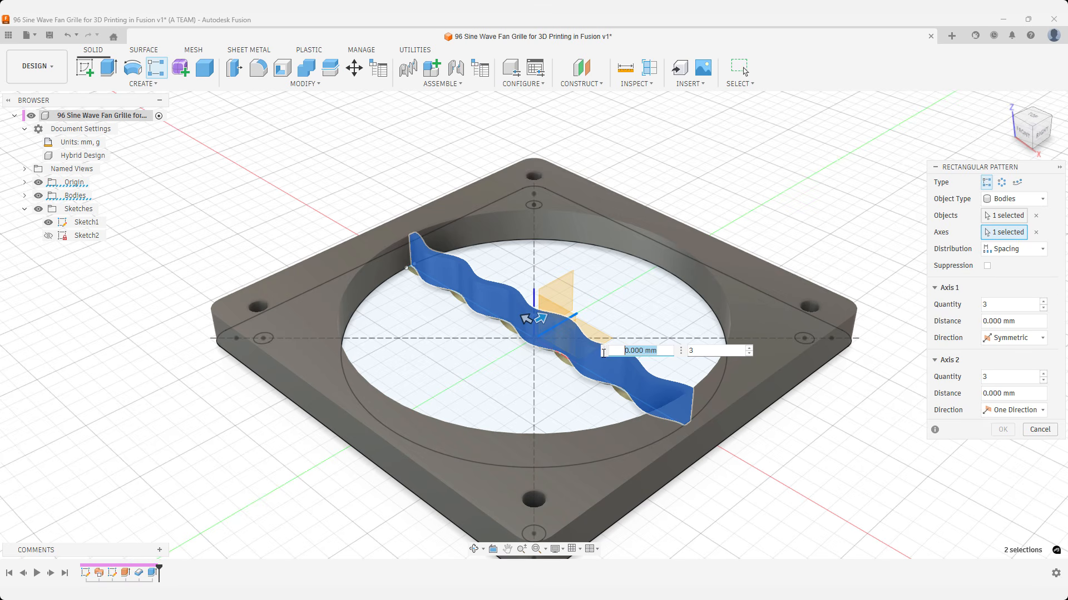
{"action": "type", "text": "8"}
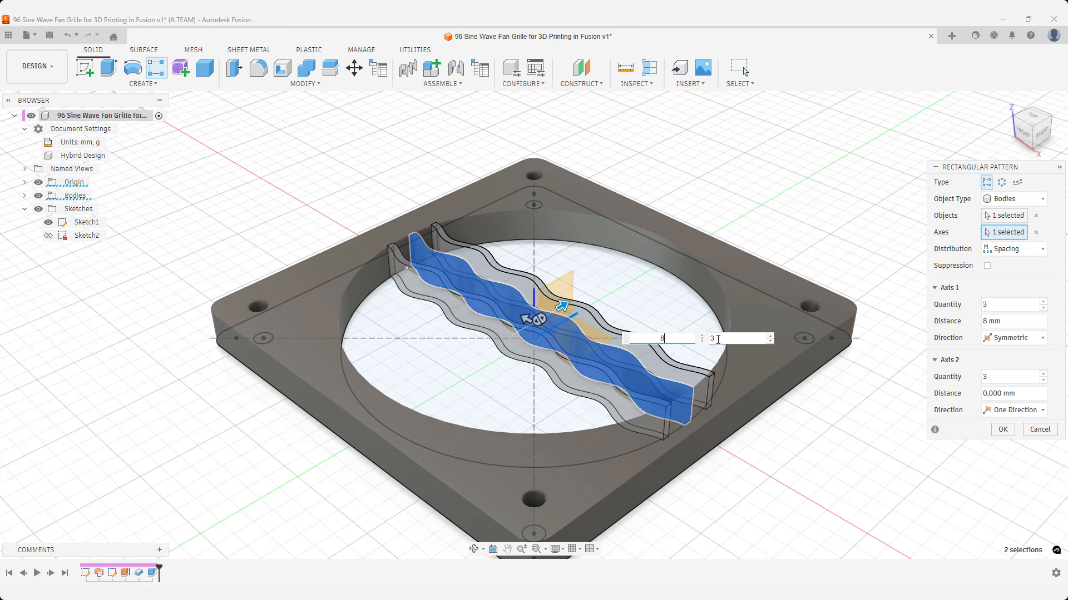
{"action": "key", "text": "Tab"}
{"action": "type", "text": "15"}
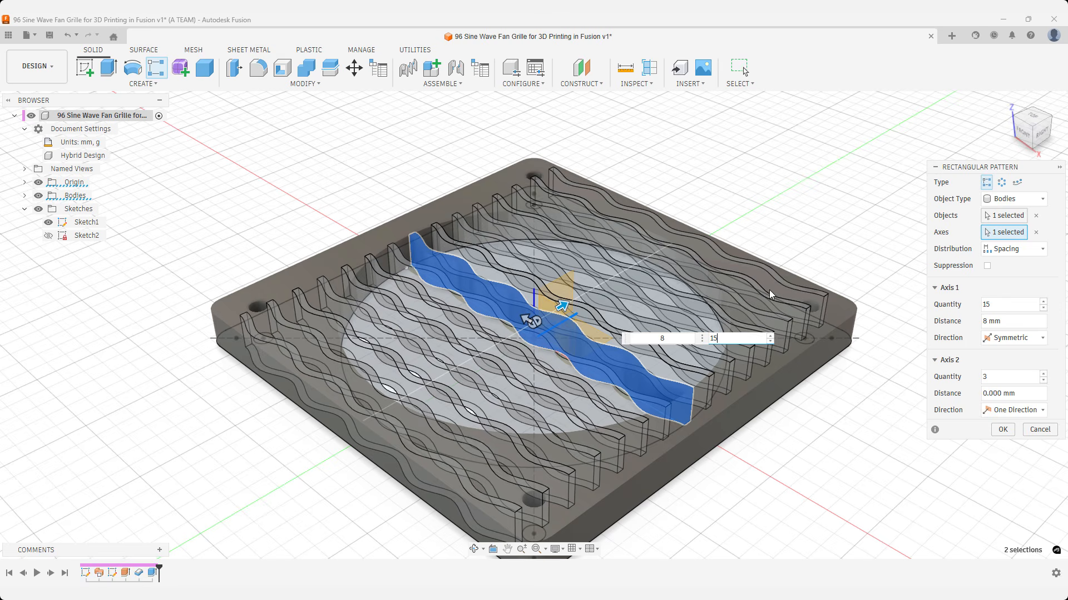
{"action": "left_click", "coordinate": [1039, 118]}
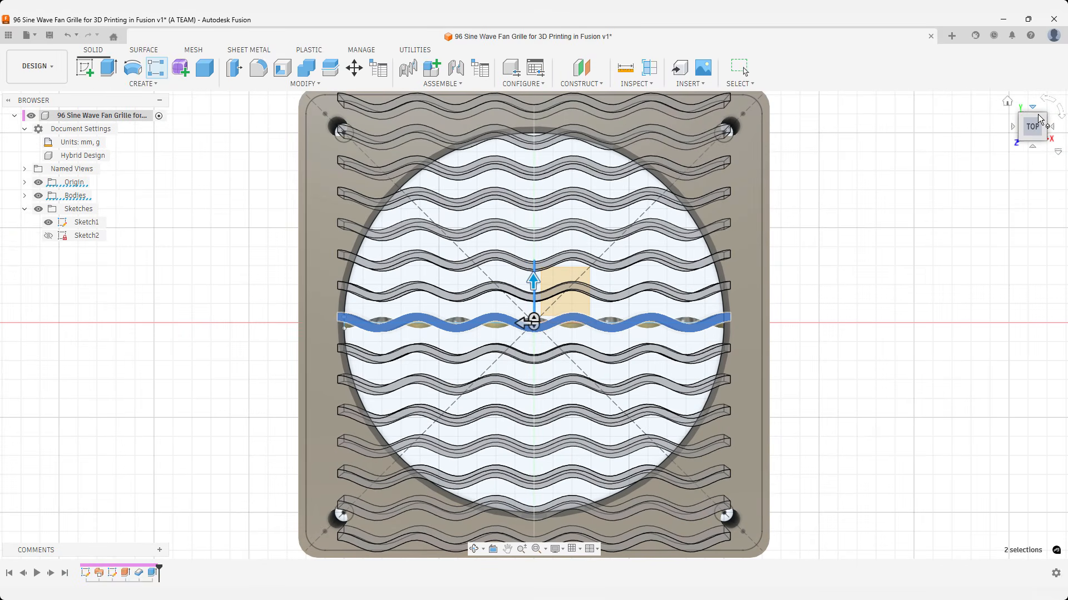
{"action": "left_click", "coordinate": [1008, 103]}
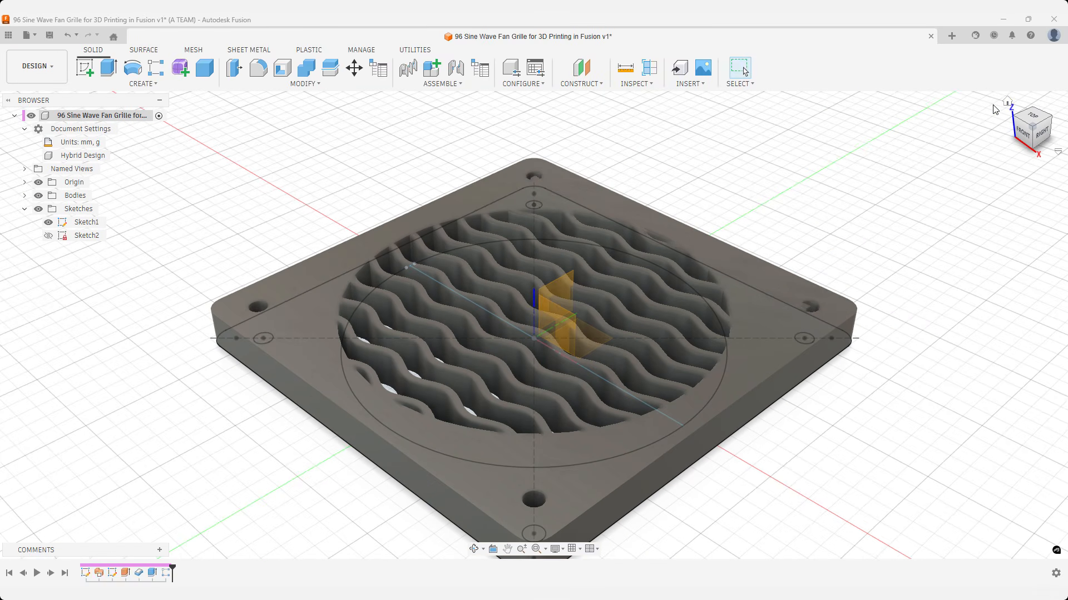
Create a new sketch on the vertical front (XZ) origin plane.
{"action": "type", "text": "s"}
{"action": "type", "text": "sketch"}
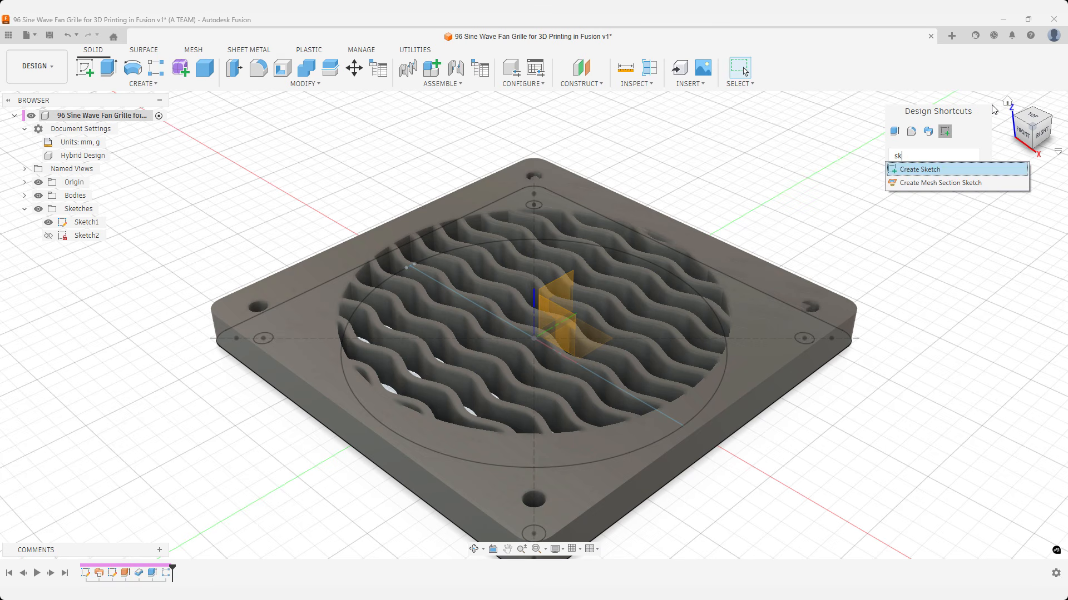
{"action": "key", "text": "Return"}
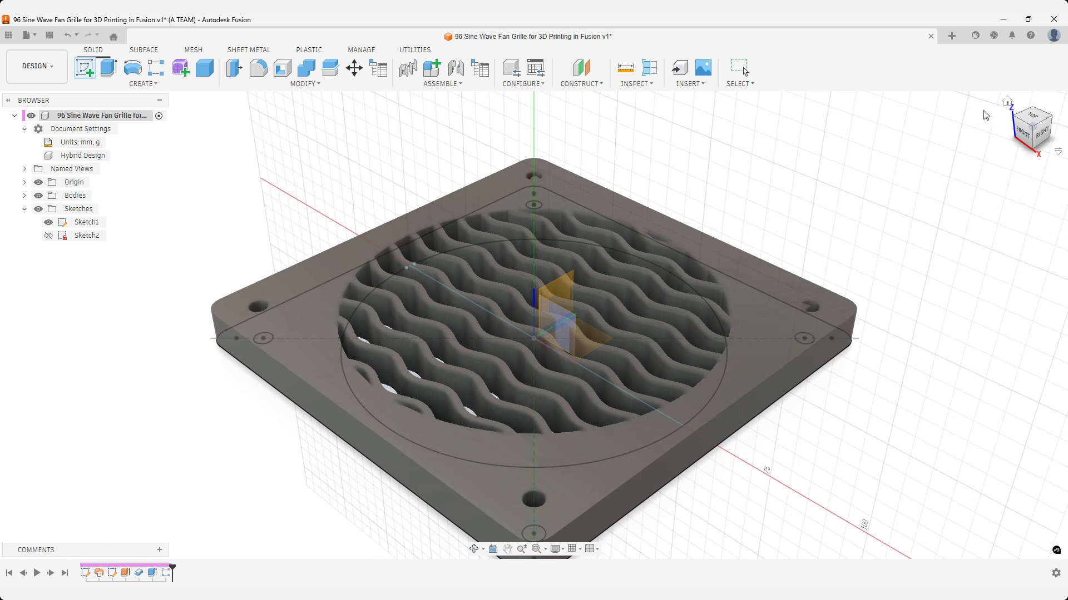
{"action": "left_click", "coordinate": [562, 316]}
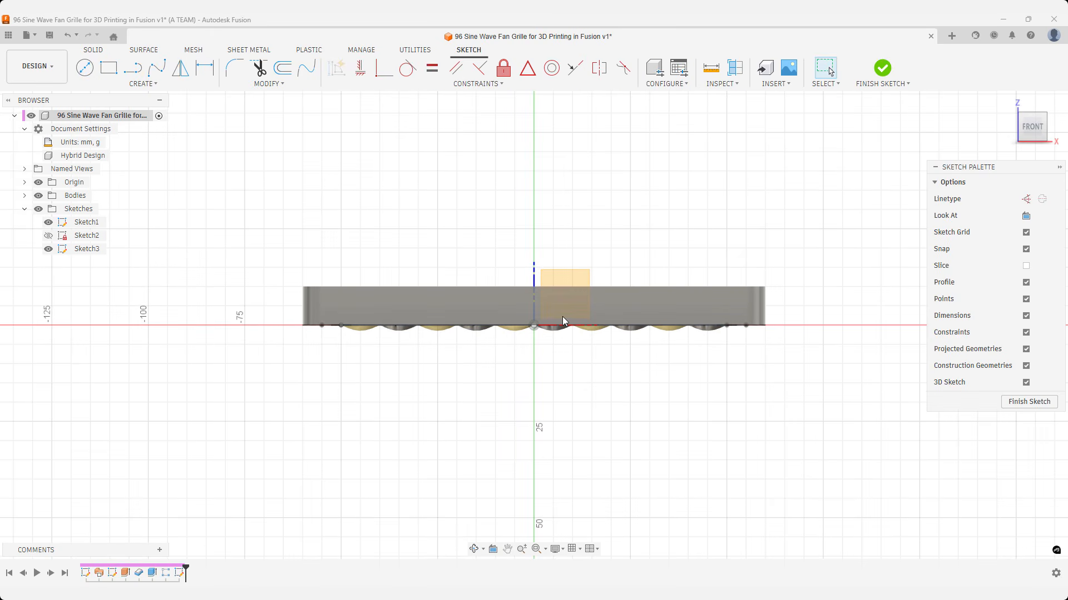
Sketch a two-point fit point spline from the vertical axis, about 8.5 mm above the origin, to a slightly lower point well beyond the frame.
{"action": "type", "text": "sfit"}
{"action": "key", "text": "Down"}
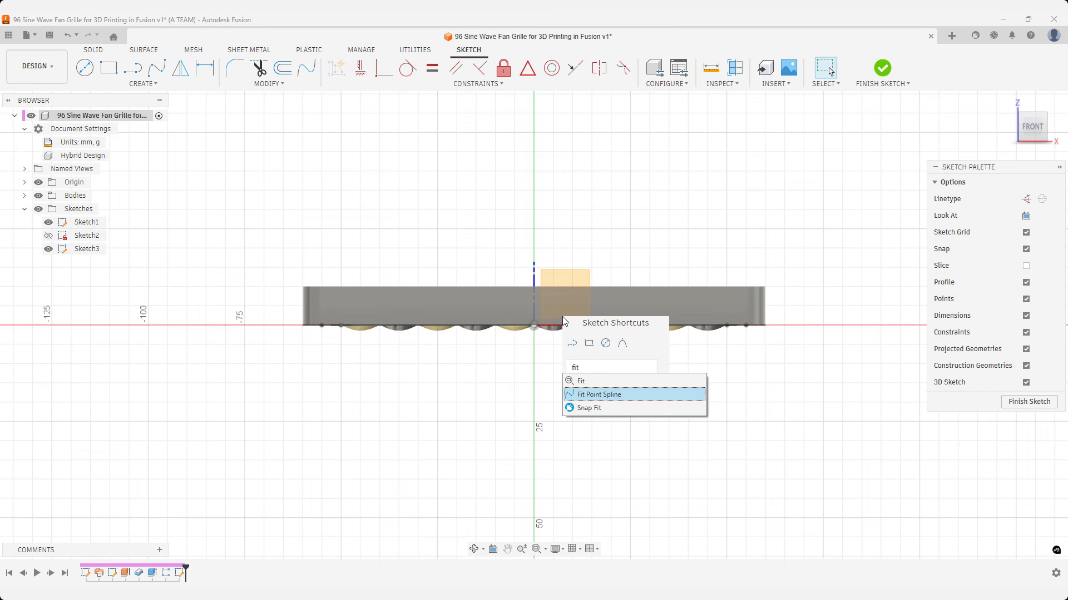
{"action": "key", "text": "Return"}
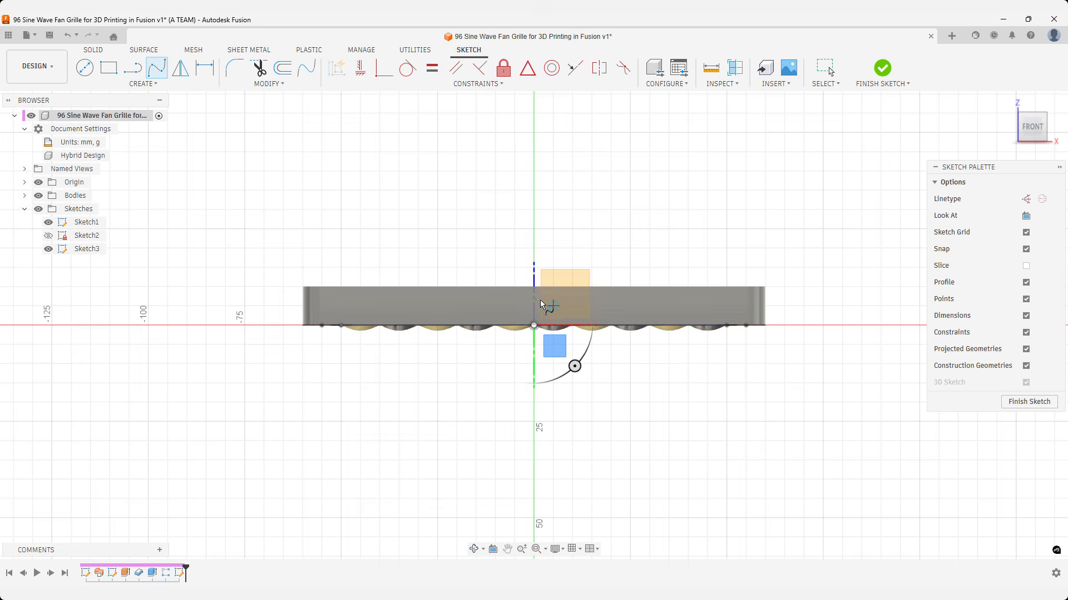
{"action": "scroll", "coordinate": [532, 296], "scroll_direction": "up", "scroll_amount": 6}
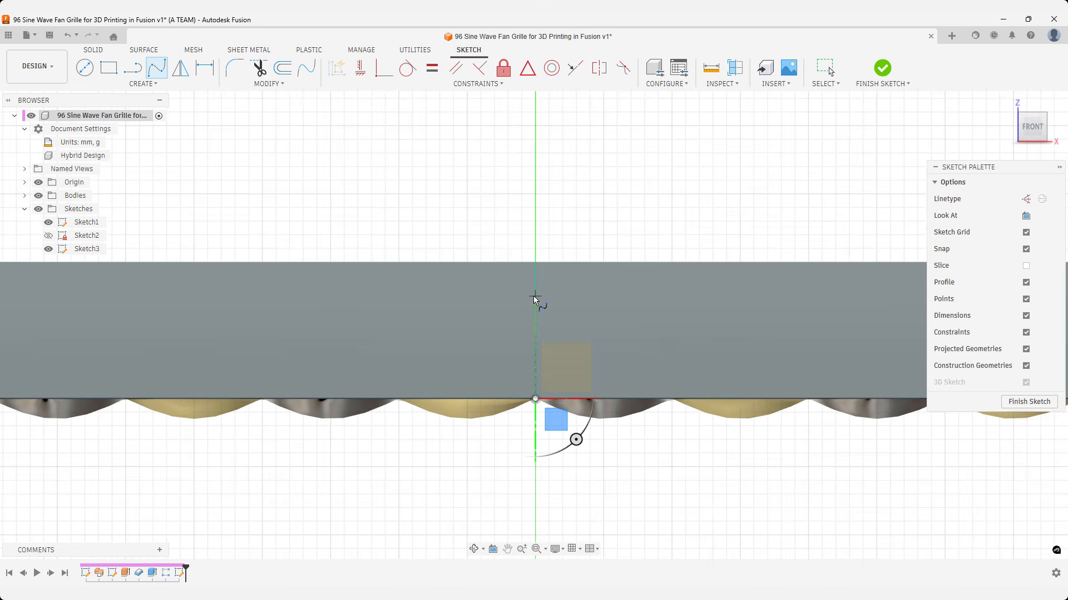
{"action": "scroll", "coordinate": [537, 271], "scroll_direction": "down", "scroll_amount": 6}
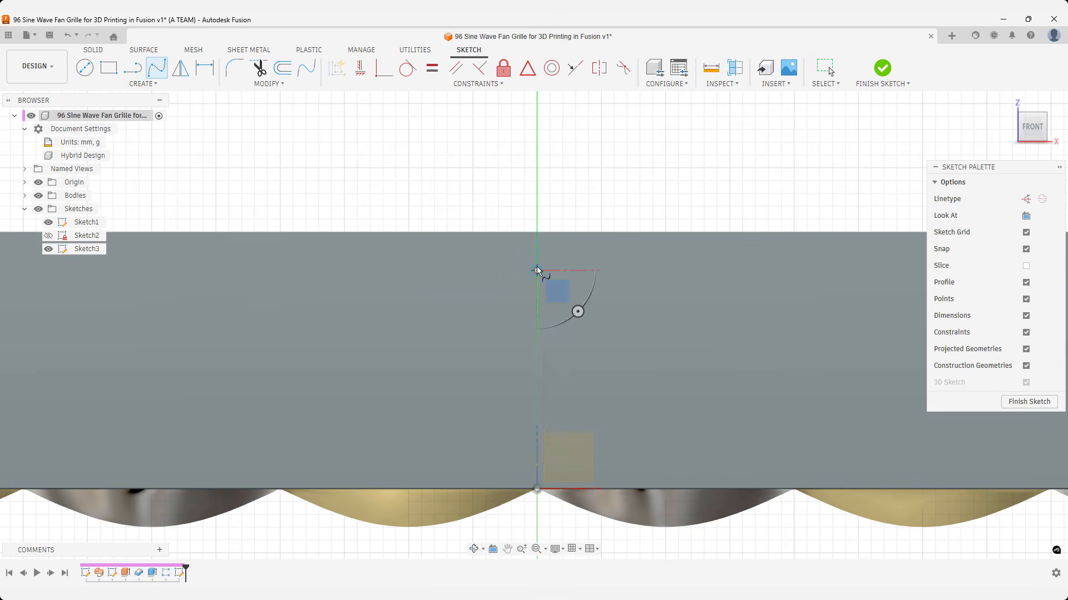
{"action": "left_click", "coordinate": [537, 268]}
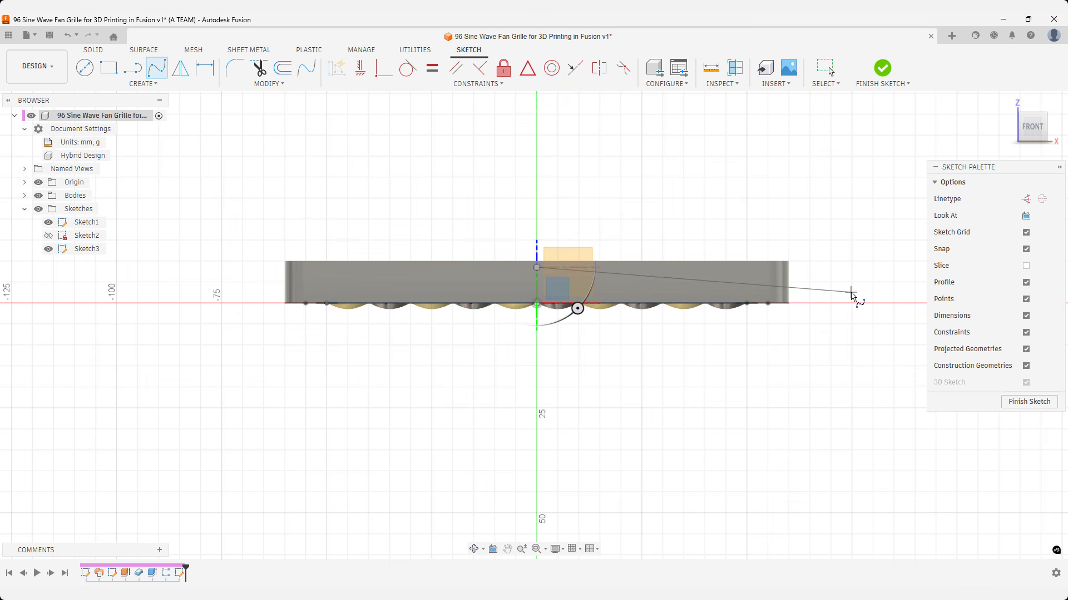
{"action": "middle_click_drag", "start_coordinate": [850, 293], "coordinate": [593, 301]}
{"action": "scroll", "coordinate": [593, 300], "scroll_direction": "down", "scroll_amount": 2}
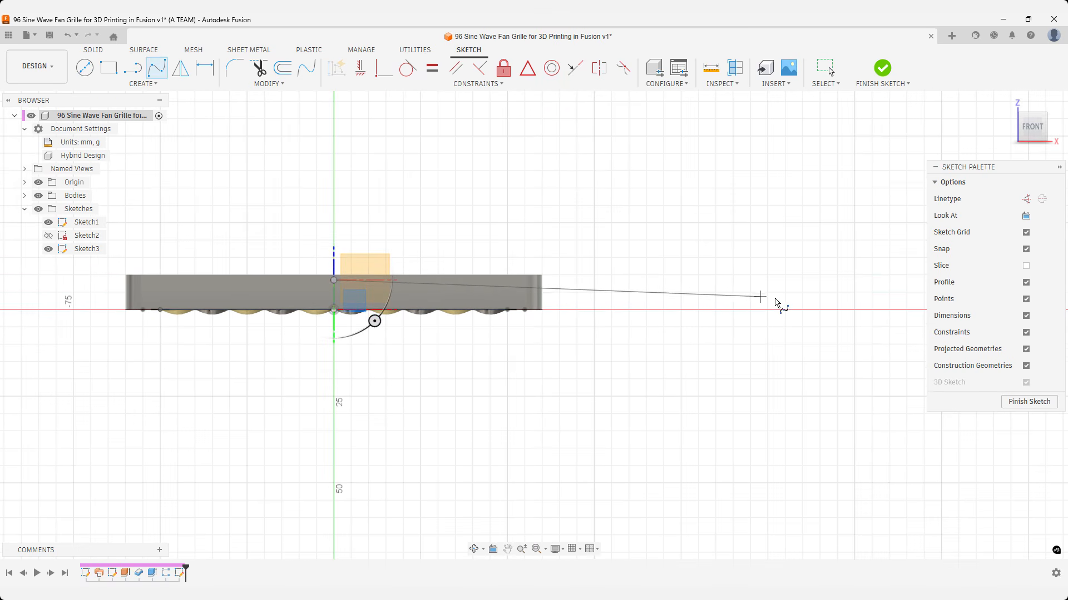
{"action": "scroll", "coordinate": [810, 304], "scroll_direction": "up", "scroll_amount": 2}
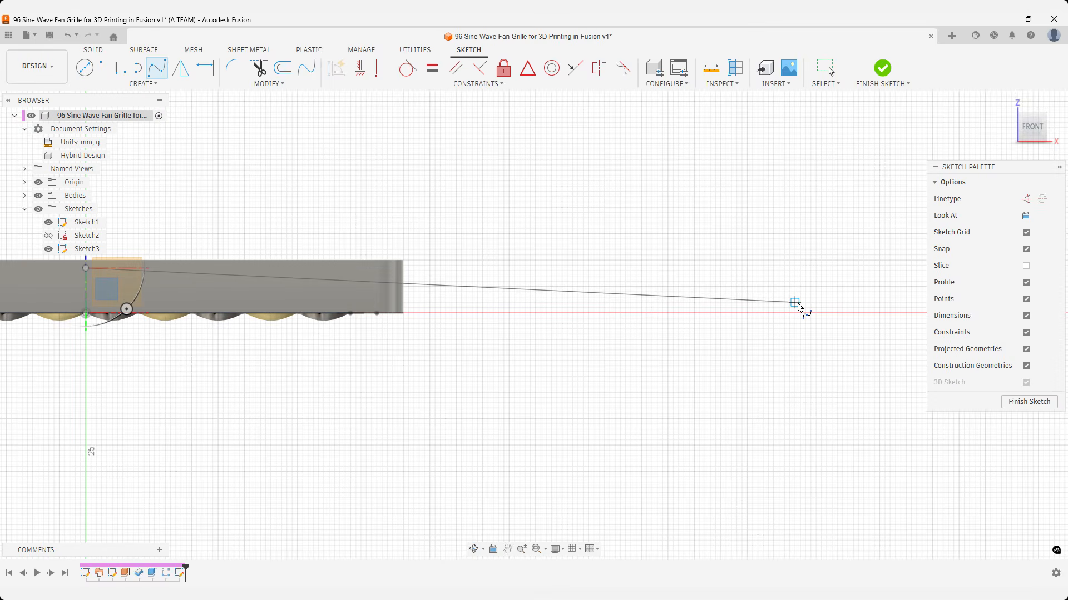
{"action": "left_click", "coordinate": [799, 303]}
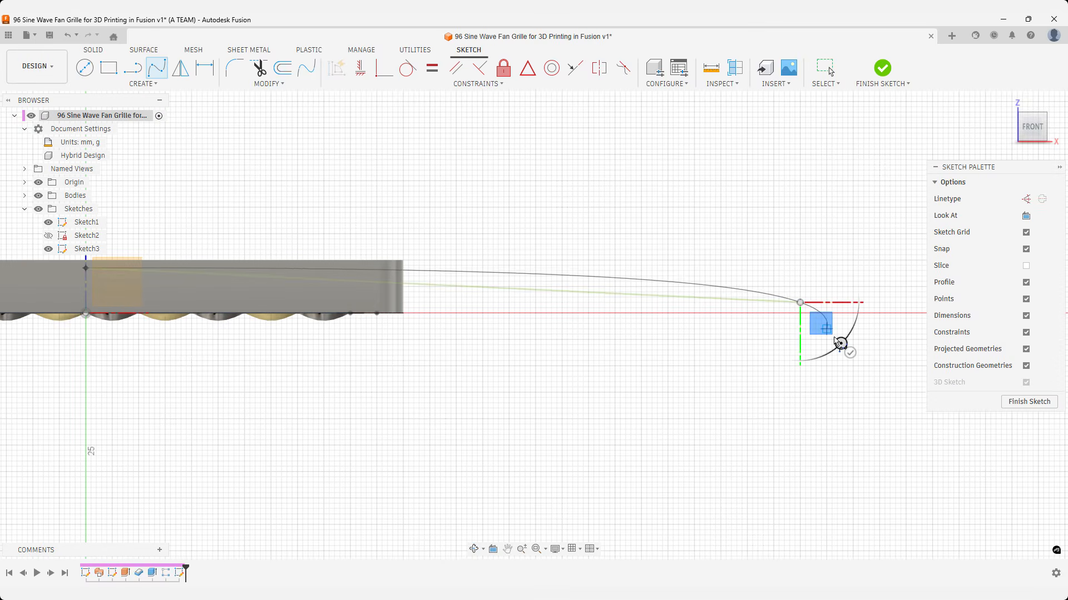
{"action": "scroll", "coordinate": [854, 357], "scroll_direction": "down", "scroll_amount": 2}
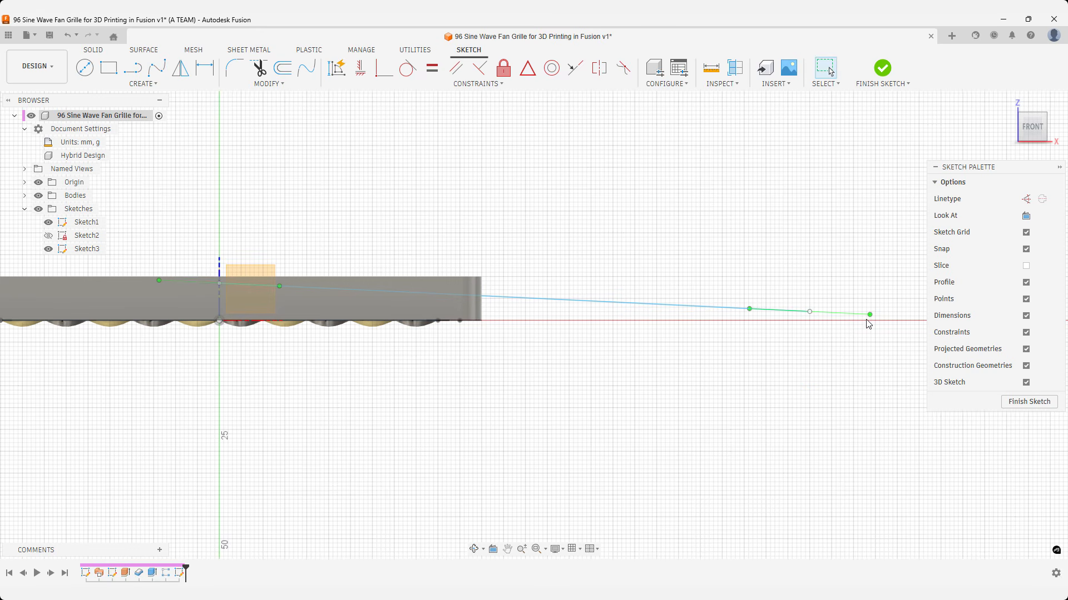
Level the spline's outer tangent handle at about X 151, Z 2 mm and tilt its inner handle down to about X 12, Z 7 mm.
{"action": "left_click", "coordinate": [875, 315]}
{"action": "left_click_drag", "start_coordinate": [875, 314], "coordinate": [879, 312]}
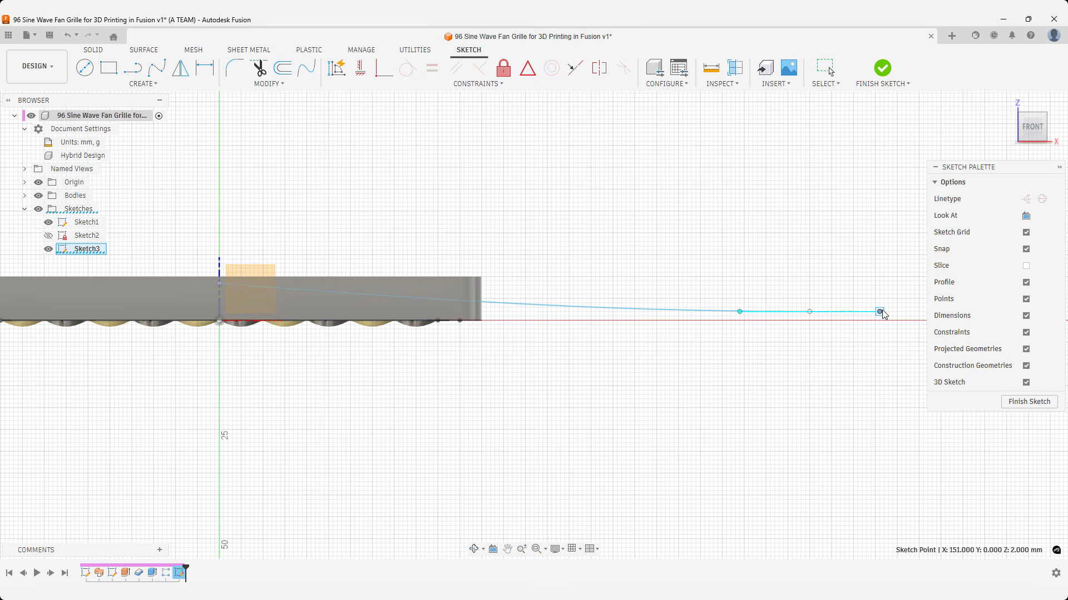
{"action": "left_click", "coordinate": [219, 284]}
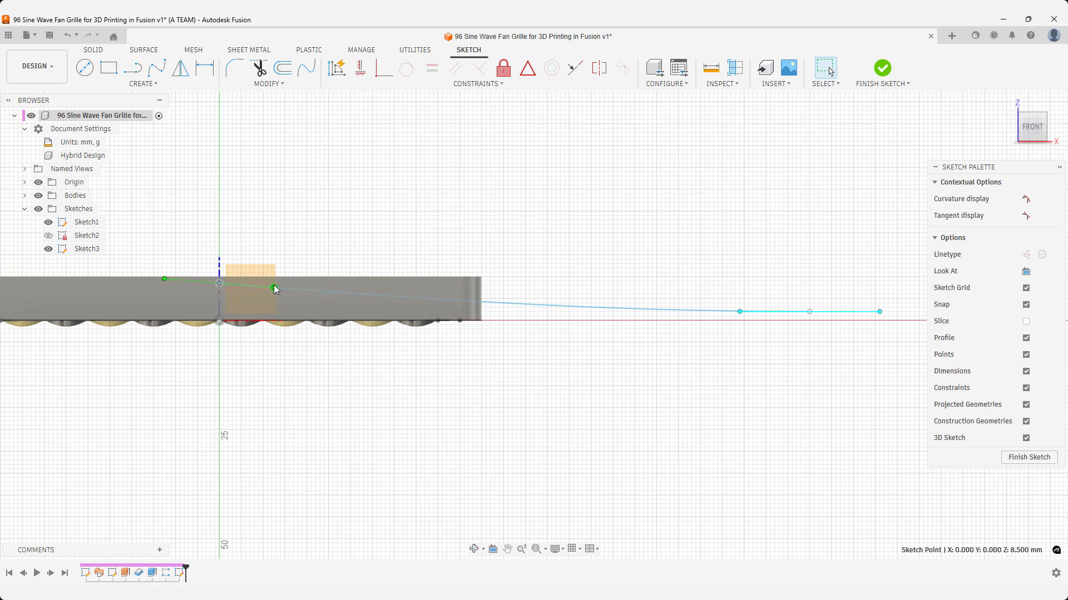
{"action": "left_click_drag", "start_coordinate": [274, 284], "coordinate": [273, 291]}
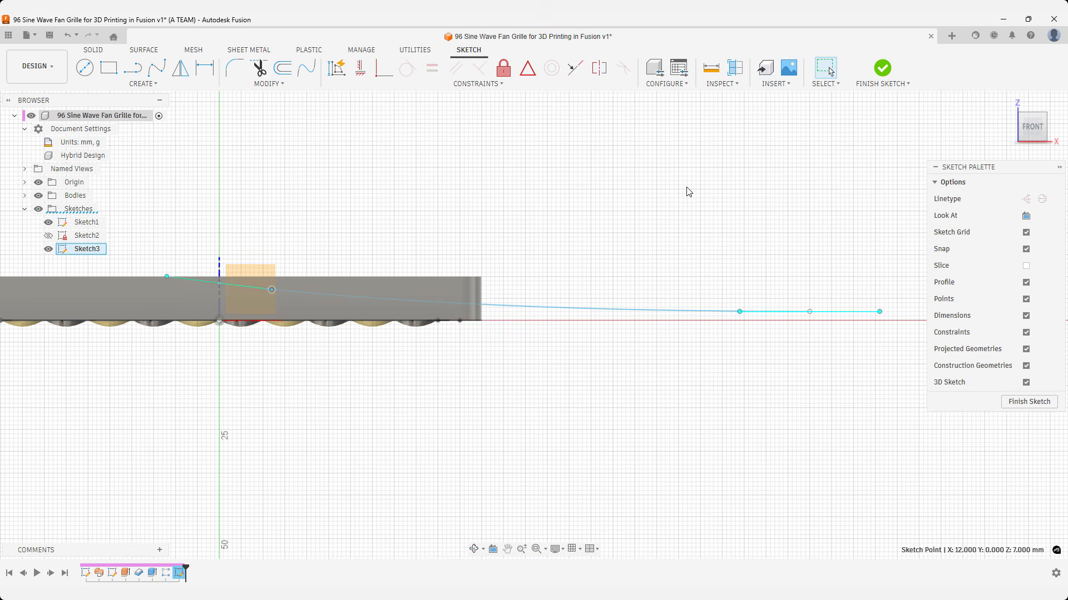
Surface-extrude the spline symmetrically by 0.1 mm as a new body to form a narrow curved strip.
{"action": "left_click", "coordinate": [1006, 103]}
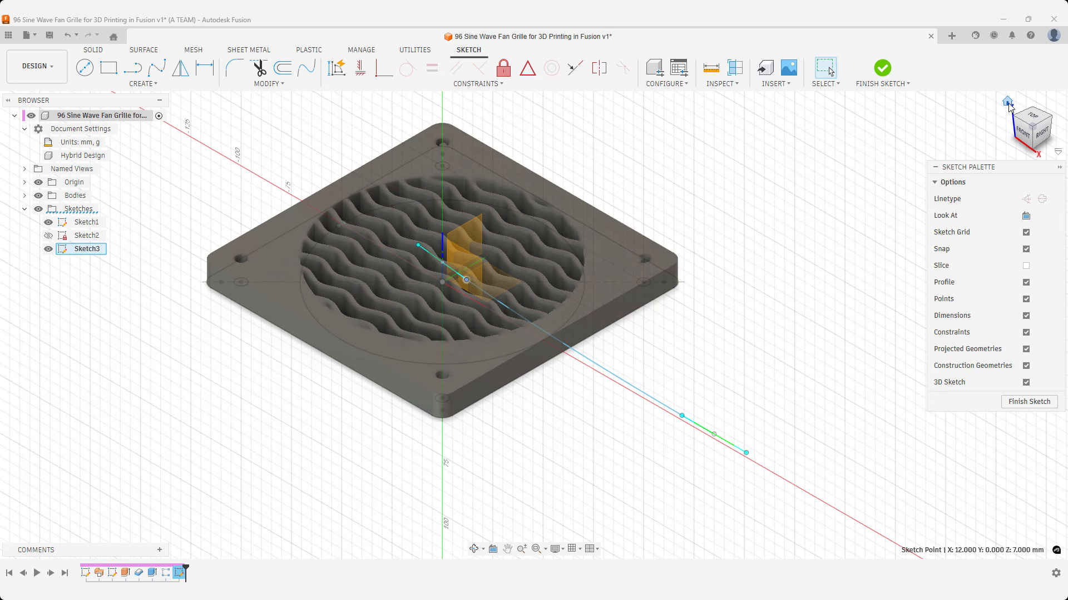
{"action": "left_click", "coordinate": [999, 107]}
{"action": "type", "text": "s"}
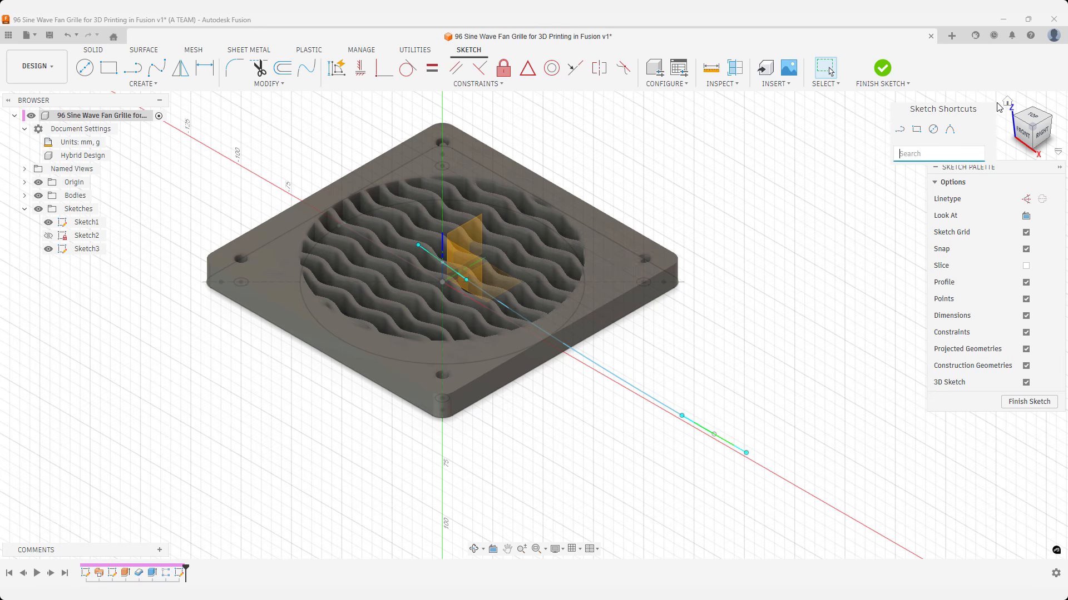
{"action": "type", "text": "ex"}
{"action": "key", "text": "Down"}
{"action": "key", "text": "Down"}
{"action": "key", "text": "Down"}
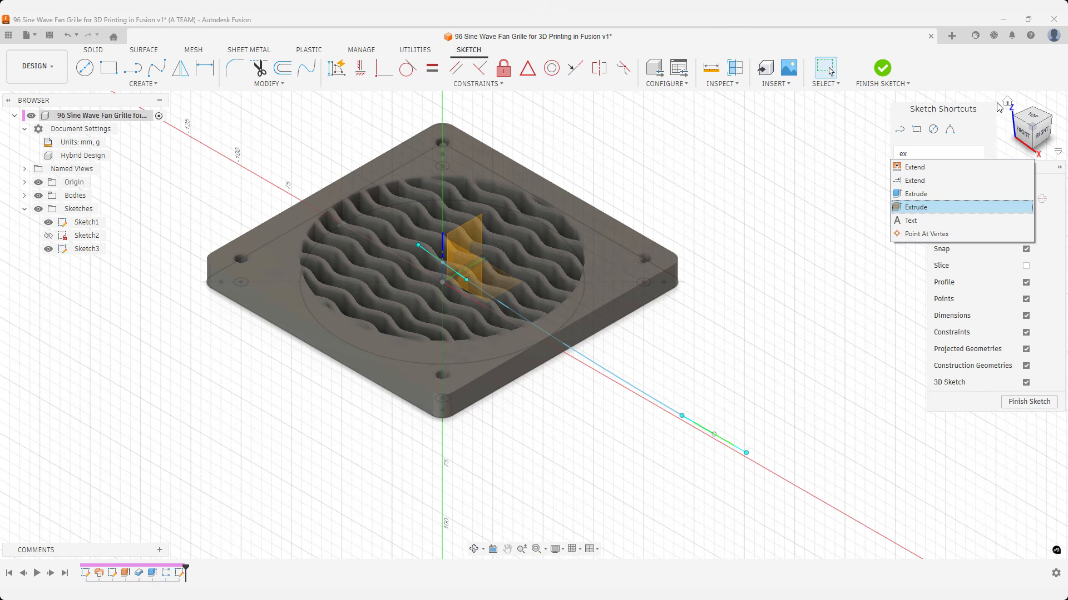
{"action": "key", "text": "Return"}
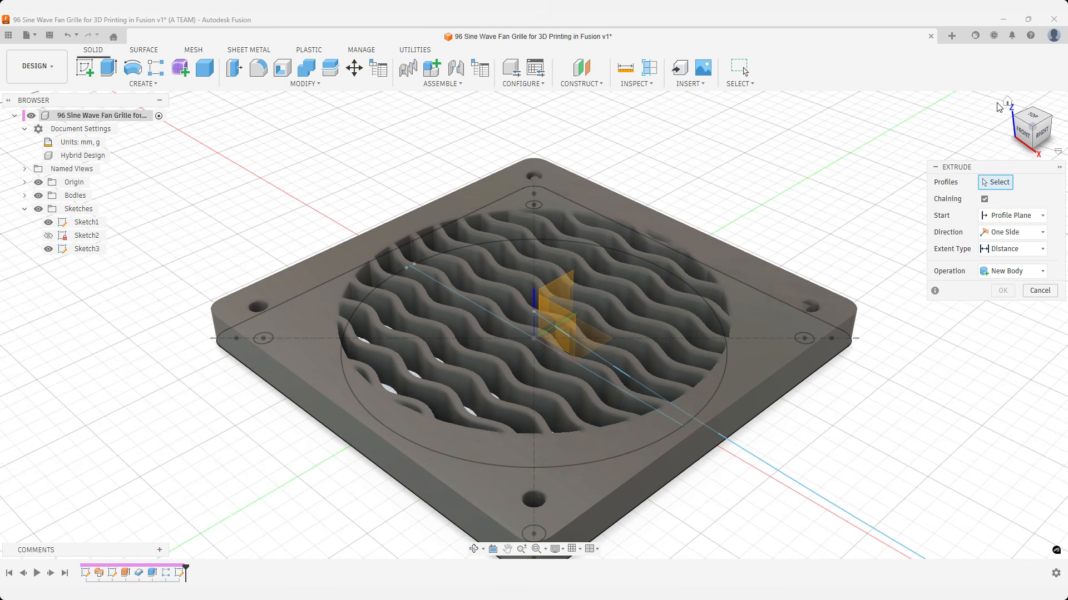
{"action": "left_click", "coordinate": [1001, 232]}
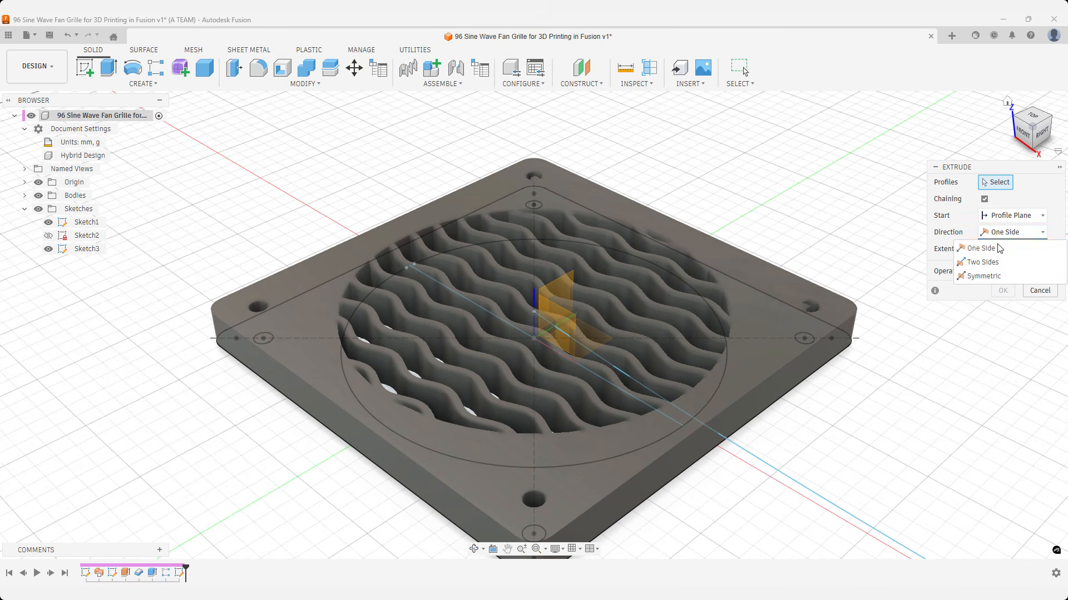
{"action": "left_click", "coordinate": [985, 276]}
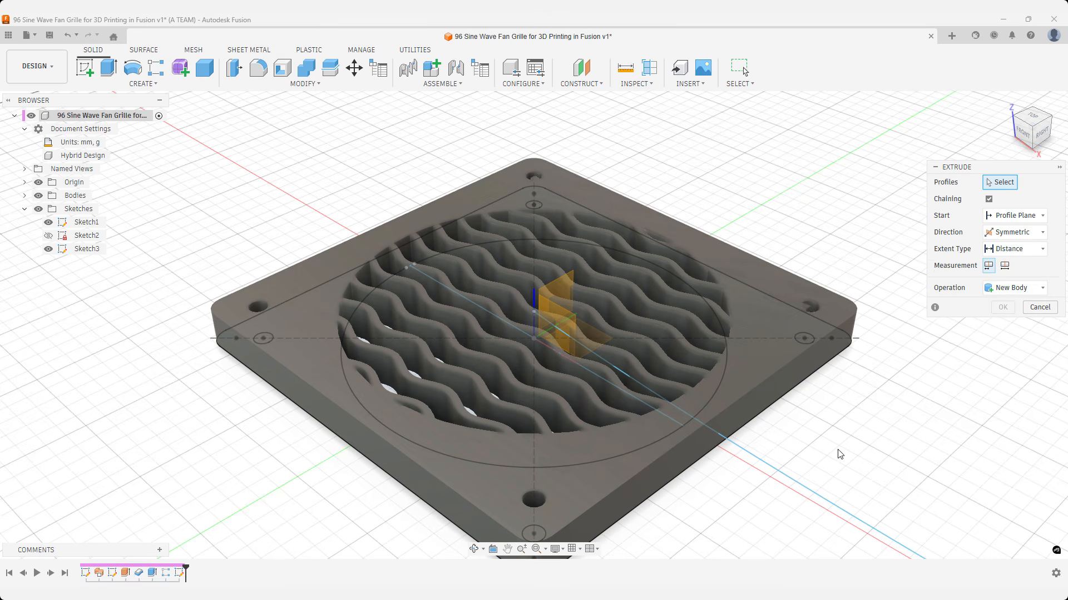
{"action": "left_click", "coordinate": [796, 482]}
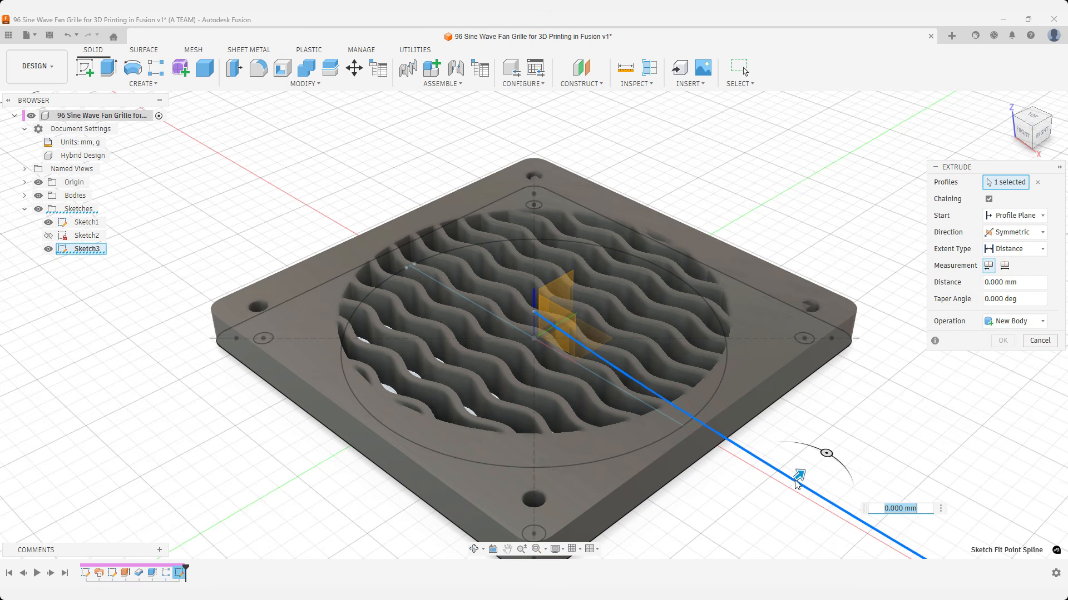
{"action": "type", "text": "0.1"}
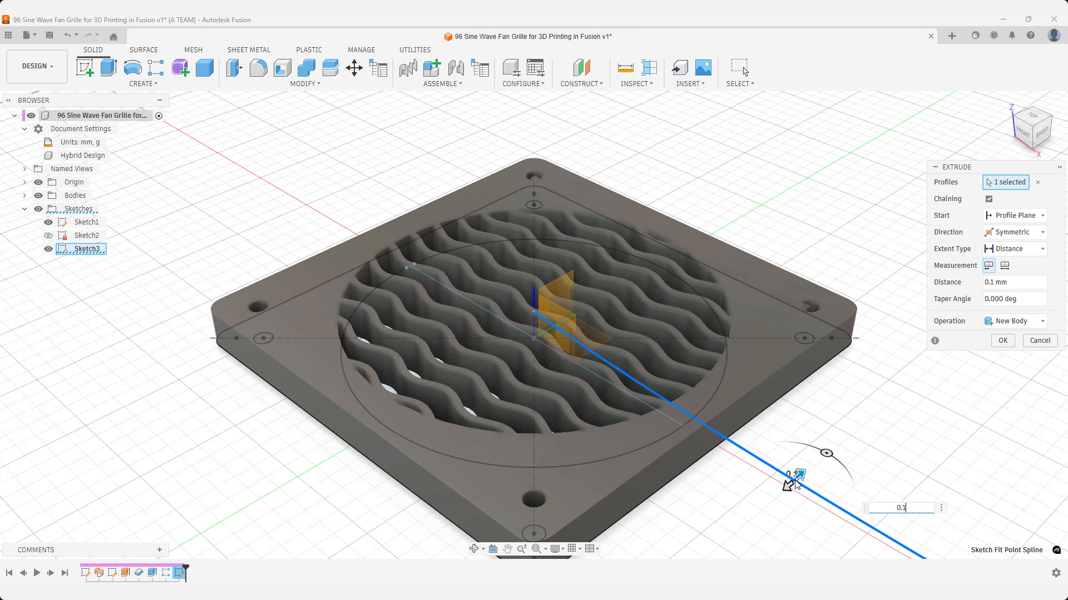
{"action": "key", "text": "Return"}
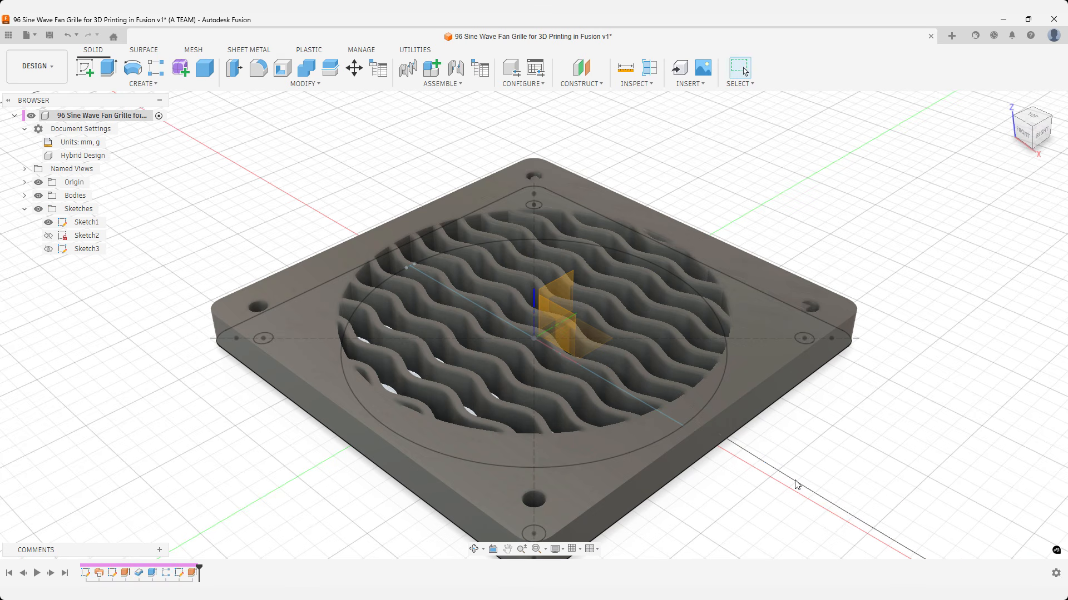
Thicken the narrow spline strip 50 mm to one side, upward, as a new body.
{"action": "type", "text": "s"}
{"action": "type", "text": "thi"}
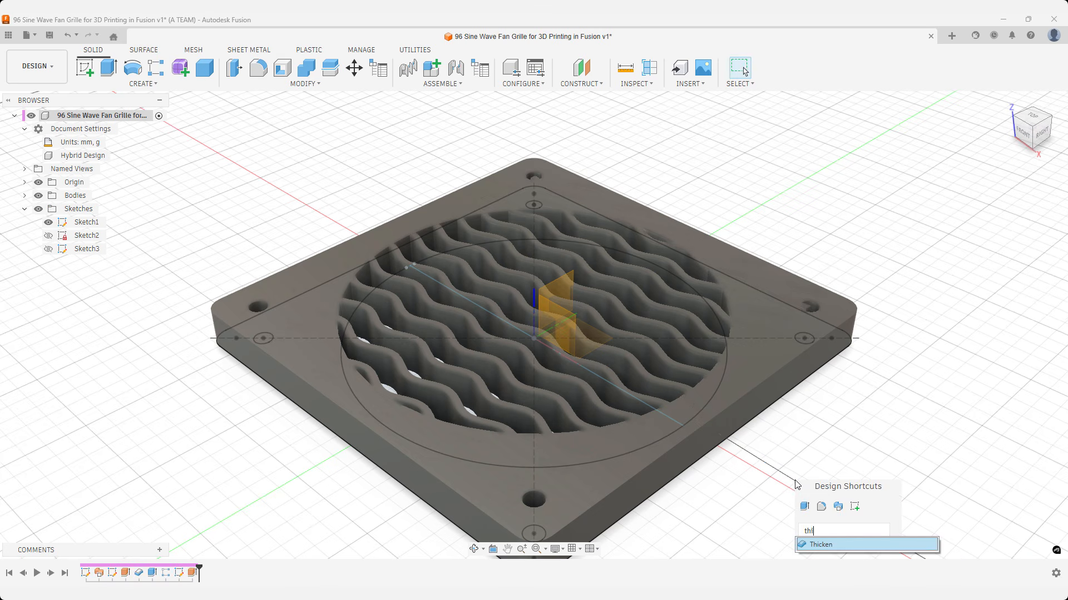
{"action": "key", "text": "Return"}
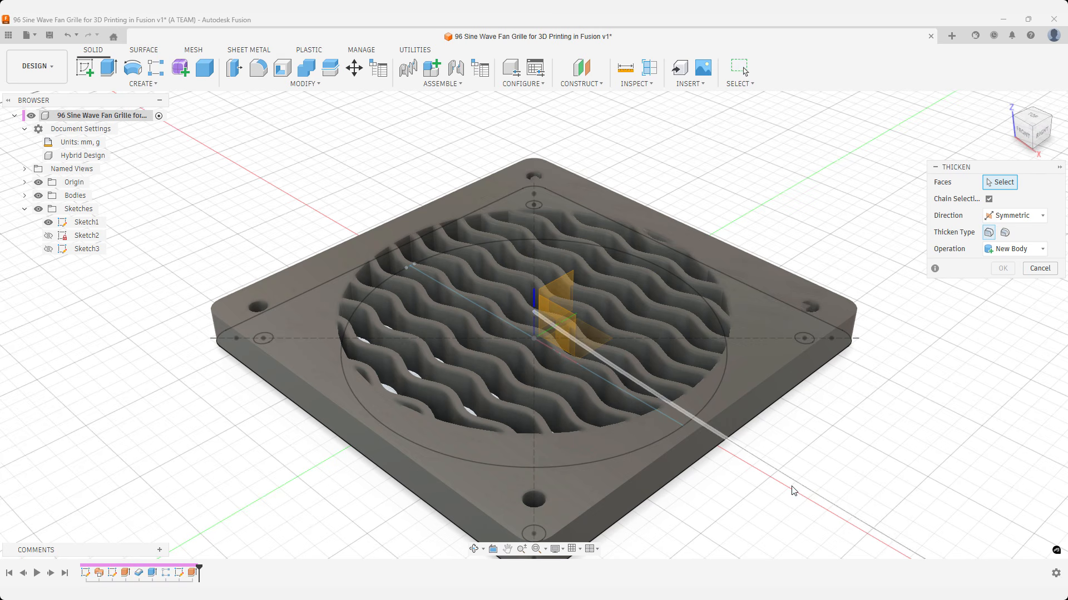
{"action": "left_click", "coordinate": [795, 482]}
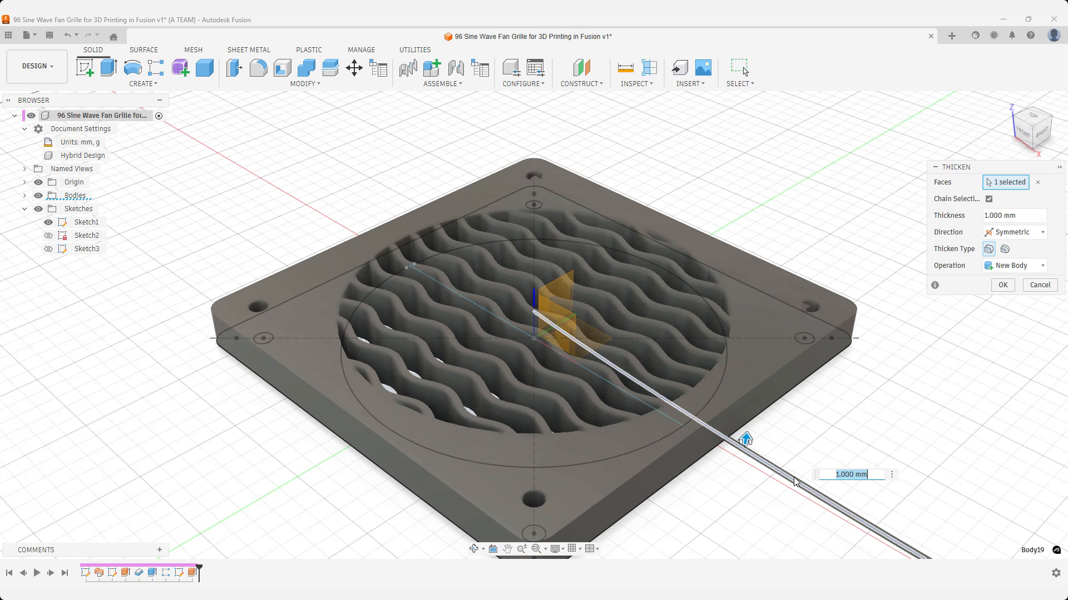
{"action": "type", "text": "50"}
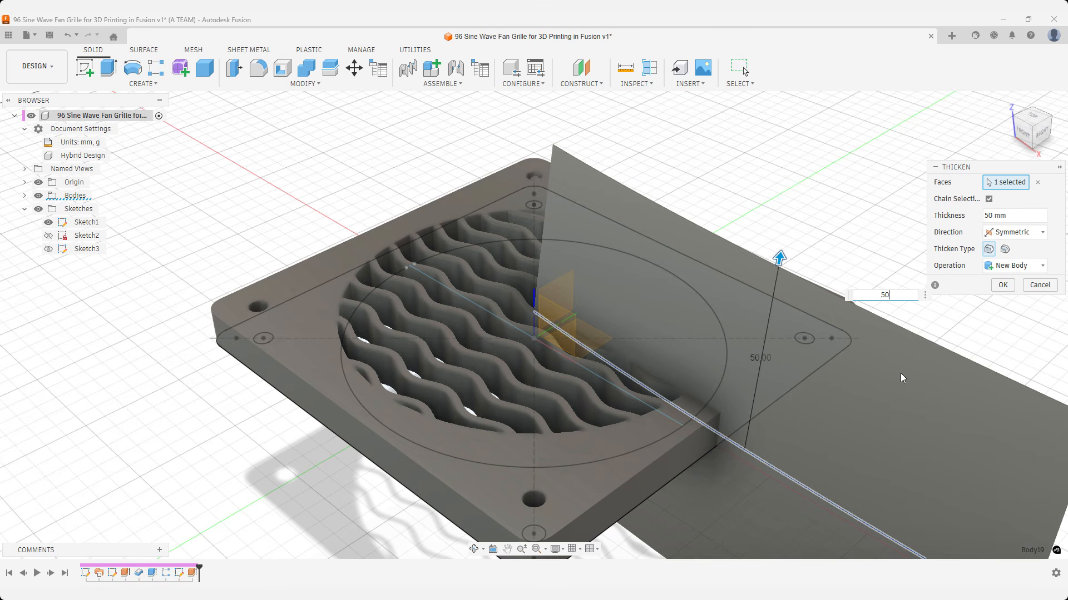
{"action": "left_click", "coordinate": [1010, 234]}
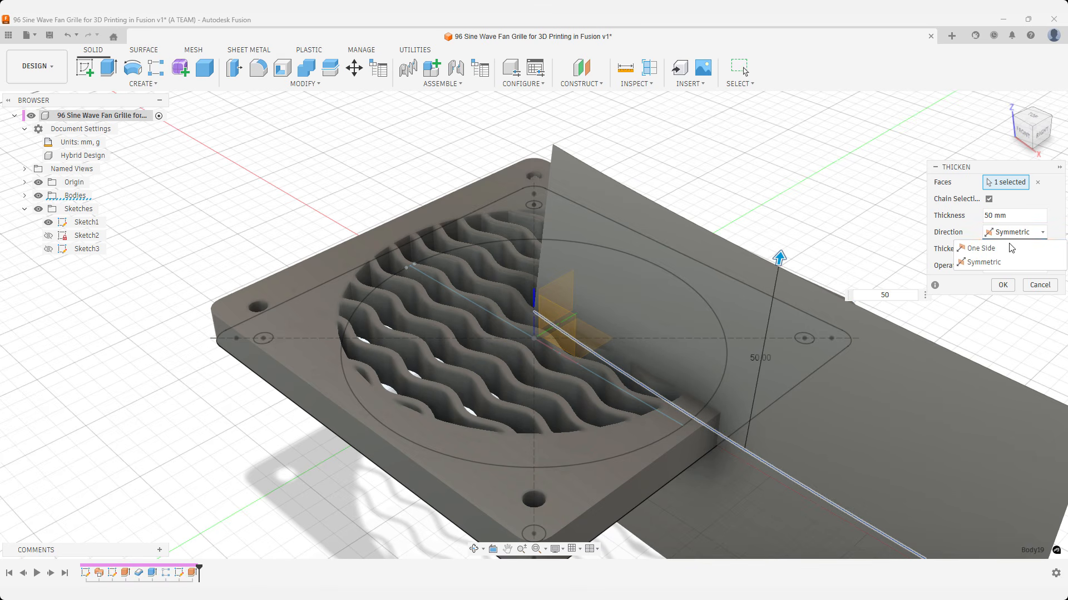
{"action": "left_click", "coordinate": [1010, 248]}
{"action": "key", "text": "Return"}
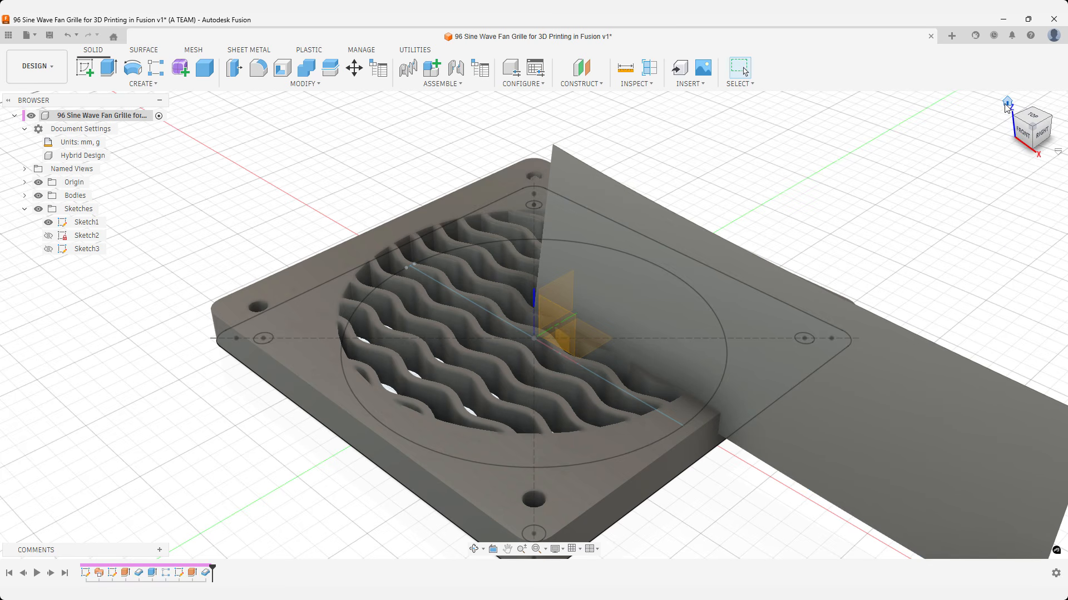
Save the design with the version description "Before revolve cut operation".
{"action": "left_click", "coordinate": [1007, 103]}
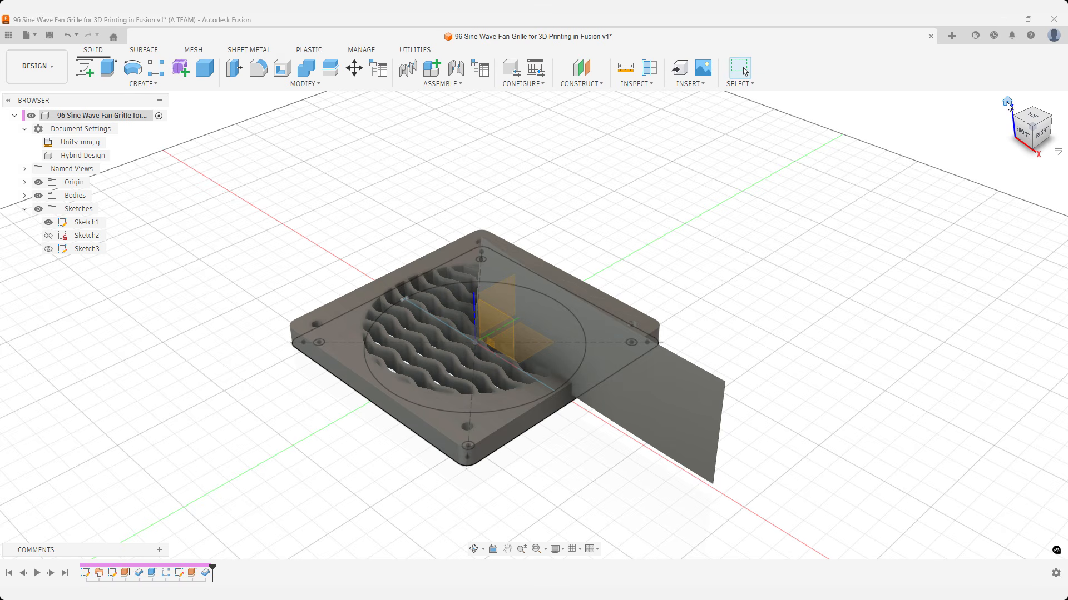
{"action": "key", "text": "ctrl+s"}
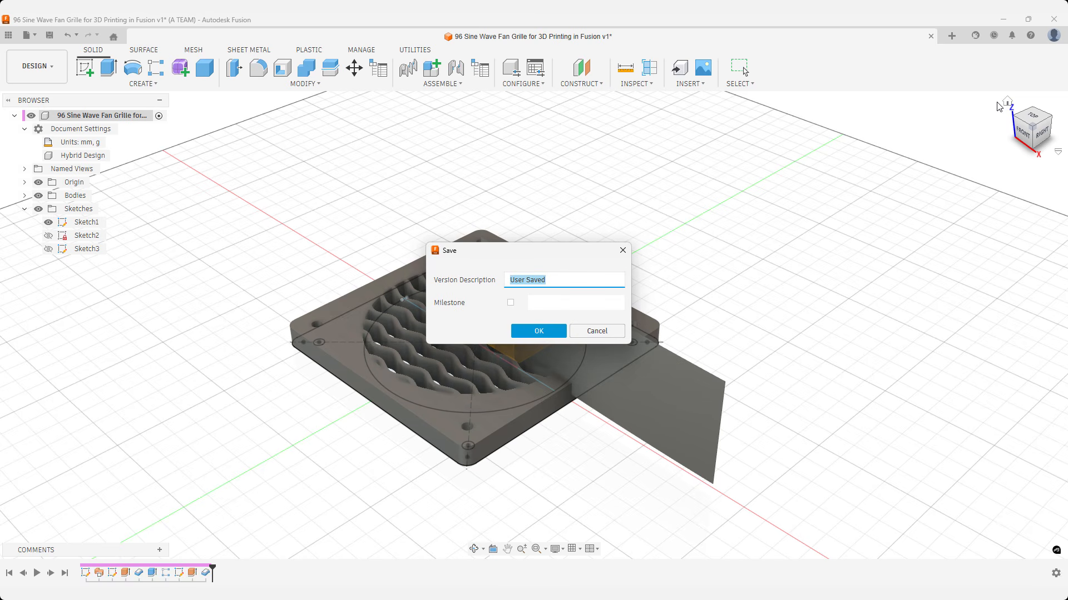
{"action": "type", "text": "Before revolve cut operation"}
{"action": "key", "text": "Return"}
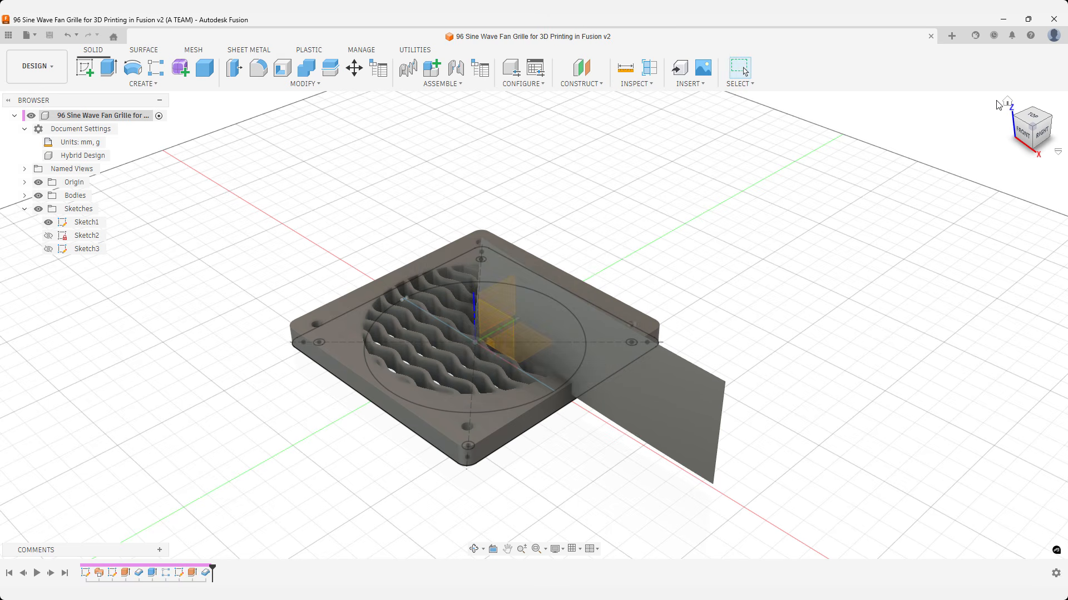
Revolve the flat side face of the thickened spline strip 360 degrees about the Z axis as a cut through the grille.
{"action": "type", "text": "s"}
{"action": "type", "text": "rev"}
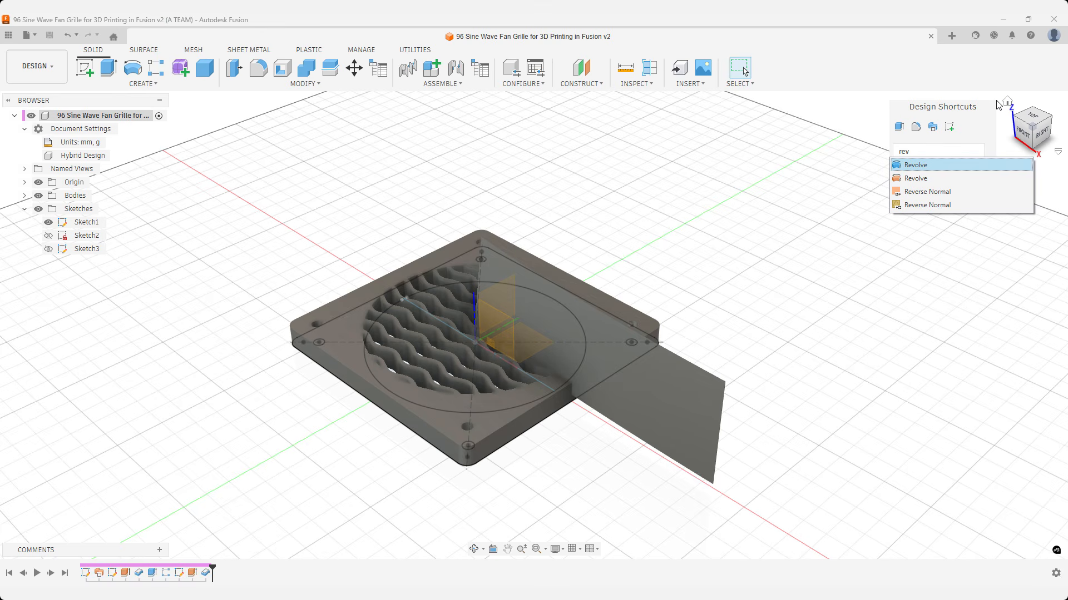
{"action": "key", "text": "Return"}
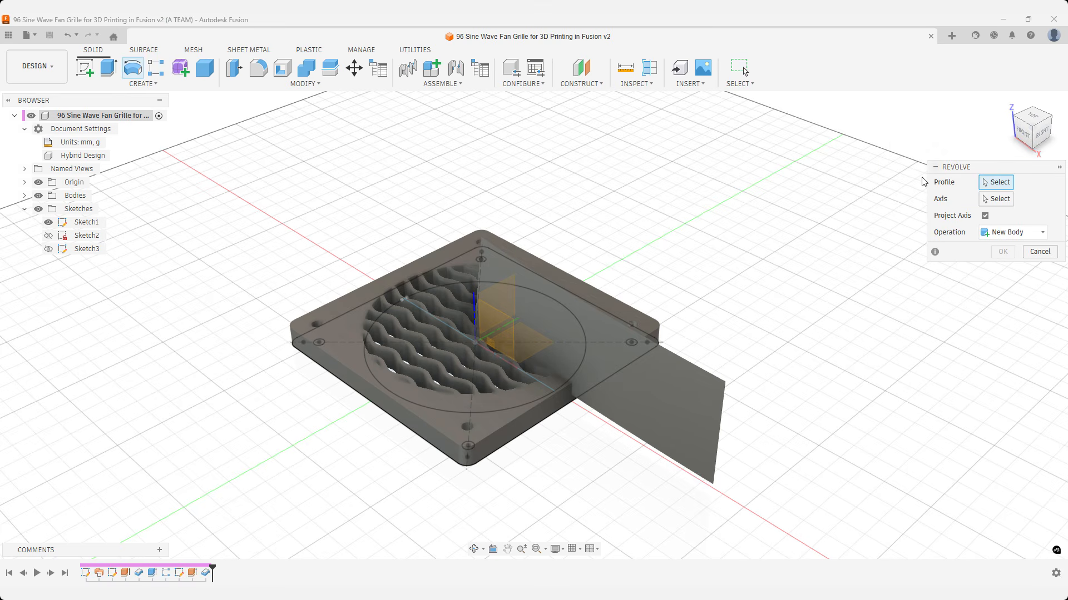
{"action": "left_click", "coordinate": [682, 365]}
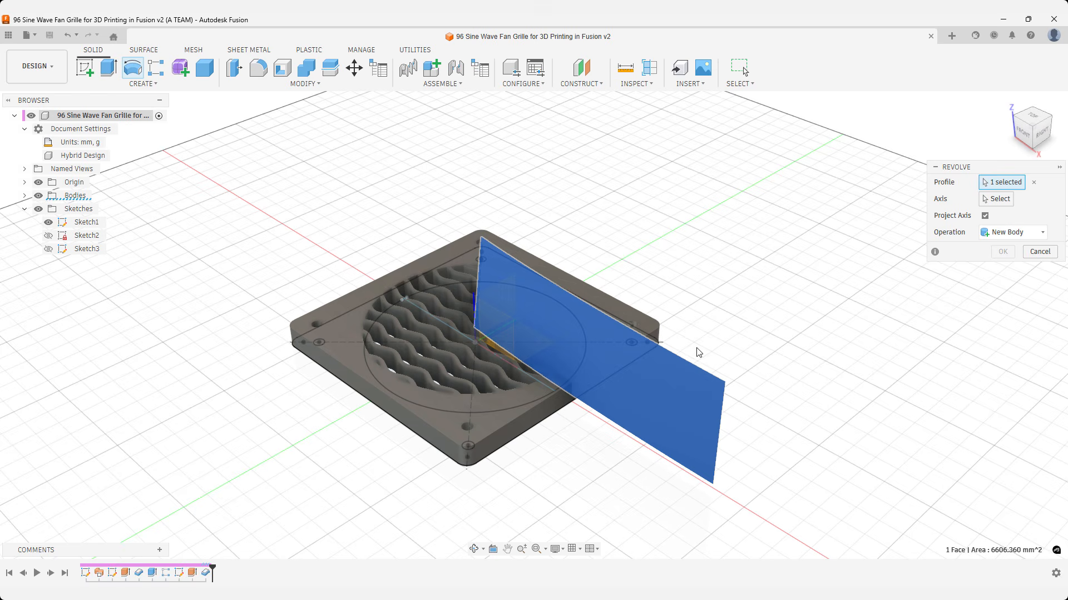
{"action": "left_click", "coordinate": [999, 202]}
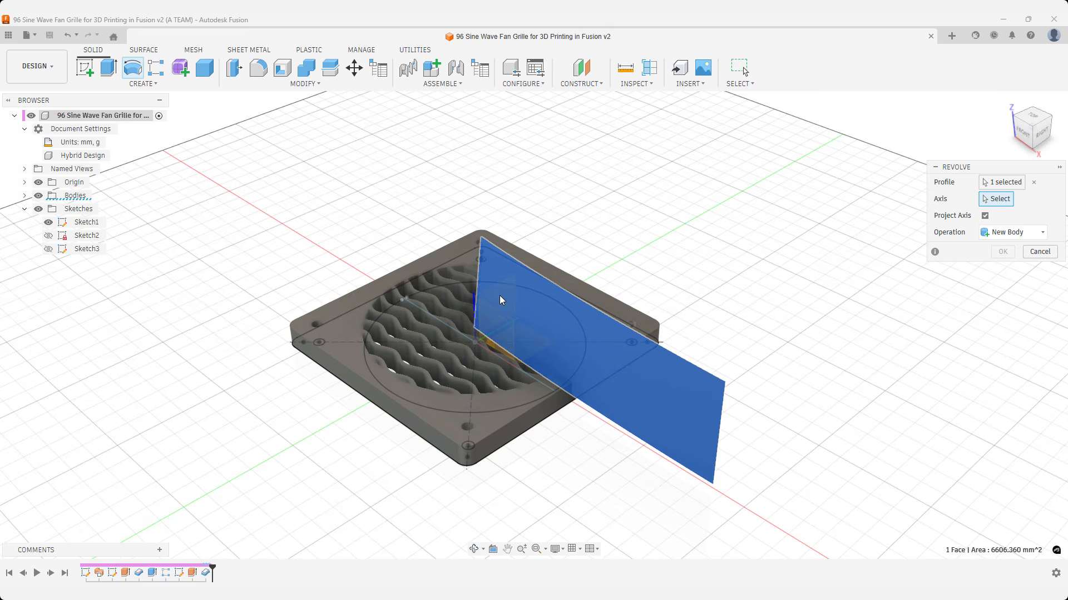
{"action": "left_click", "coordinate": [472, 301]}
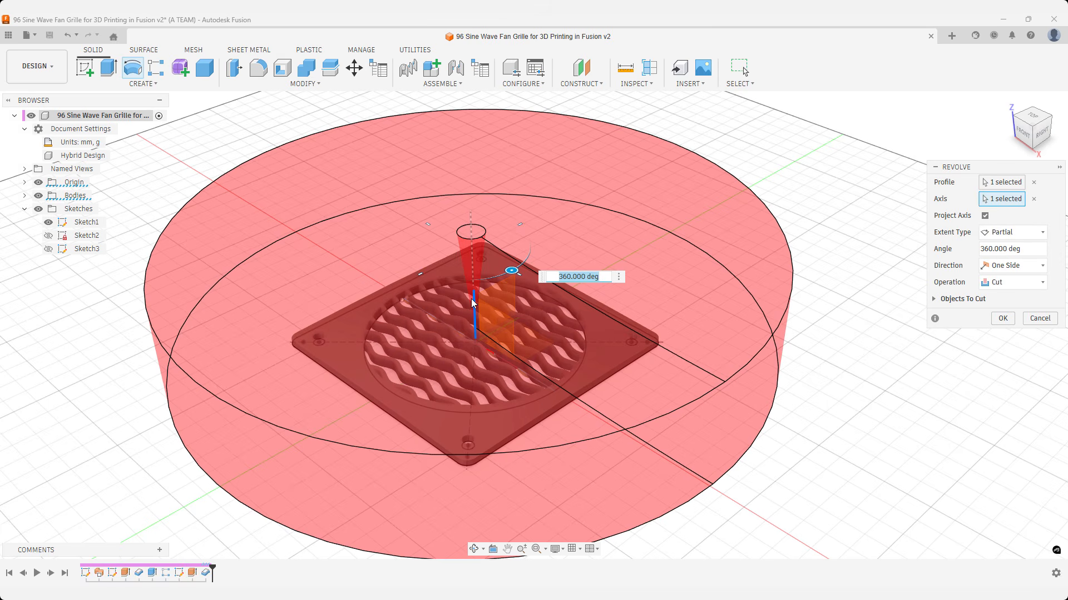
{"action": "key", "text": "Return"}
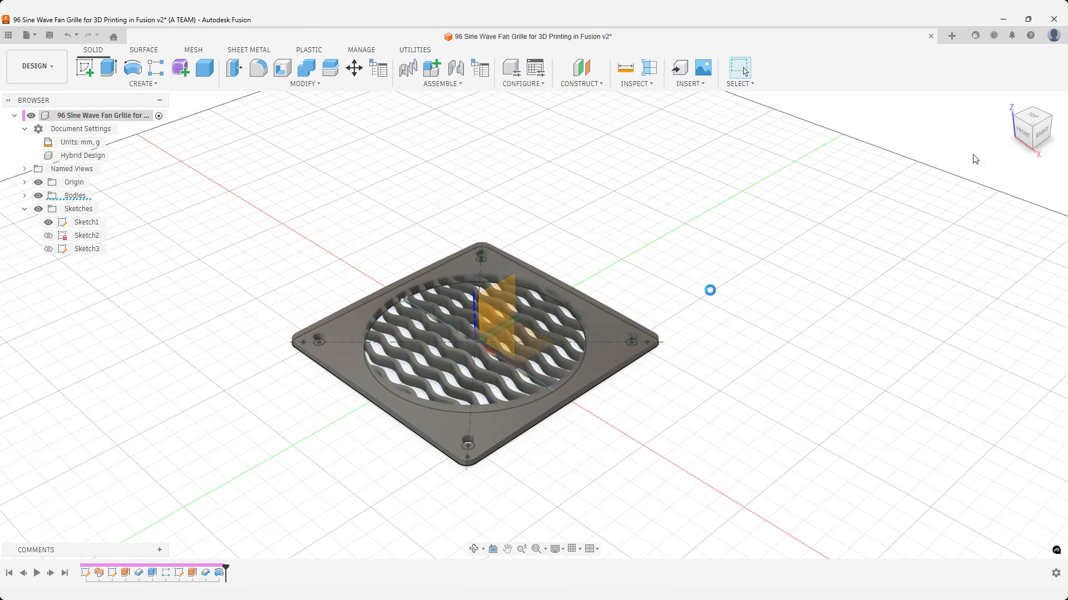
Check the revolved cut from the front, return to the home view and hide the layout grid, sketches and origin.
{"action": "left_click", "coordinate": [1021, 137]}
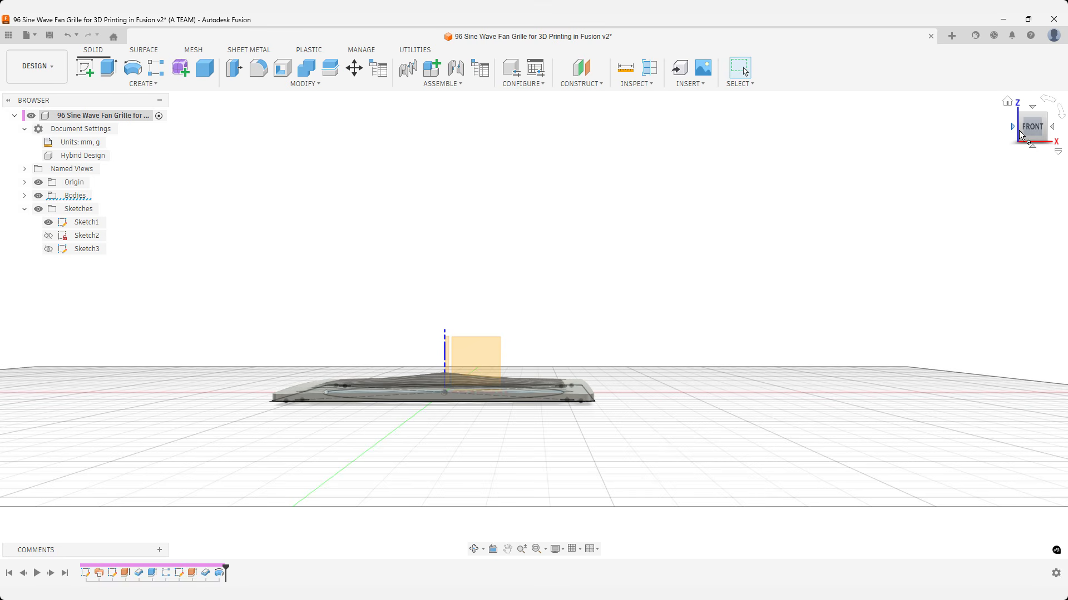
{"action": "left_click", "coordinate": [1007, 102]}
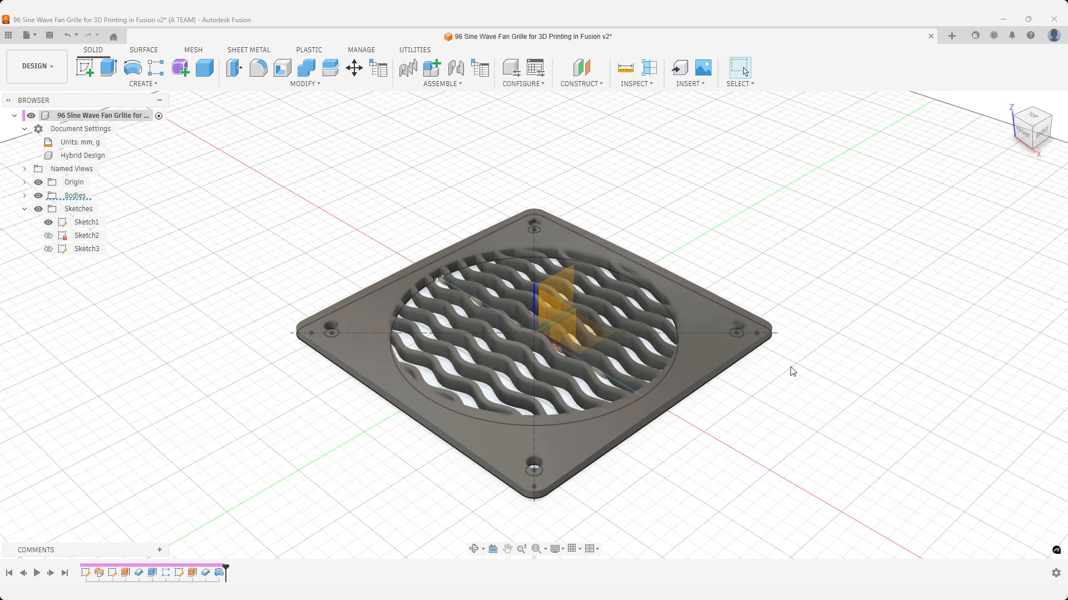
{"action": "left_click", "coordinate": [577, 549]}
{"action": "left_click", "coordinate": [573, 482]}
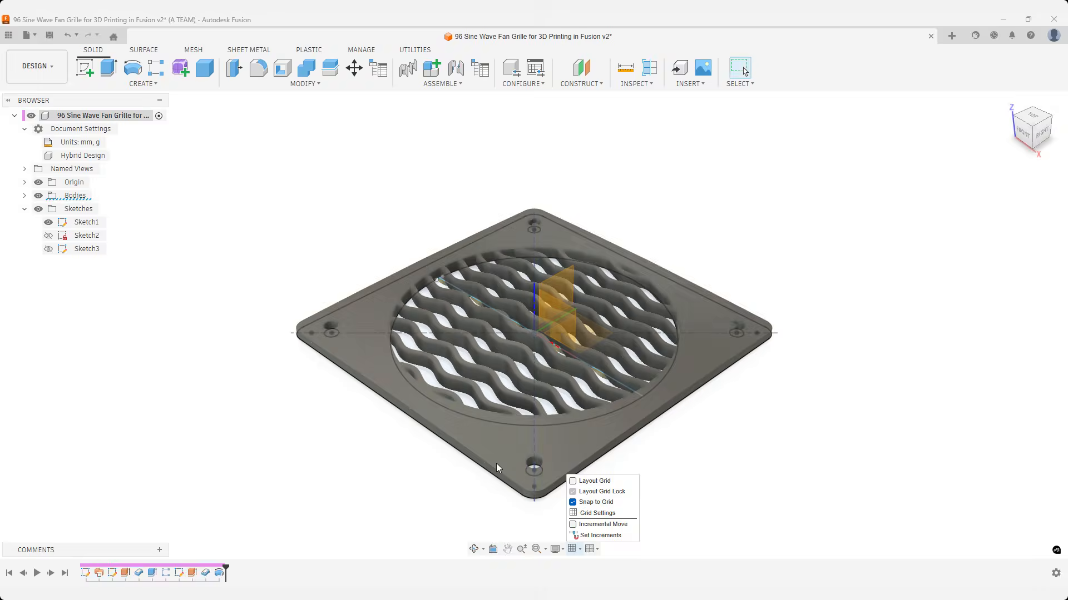
{"action": "left_click", "coordinate": [38, 209]}
{"action": "left_click", "coordinate": [38, 181]}
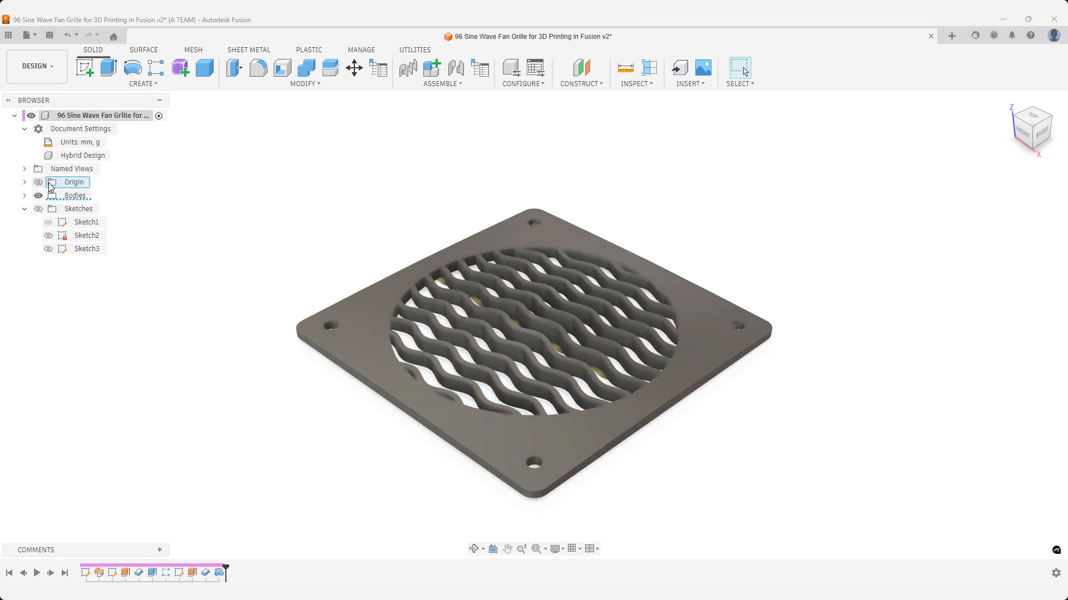
Save a new version of the design with the version description "Before".
{"action": "key", "text": "ctrl+s"}
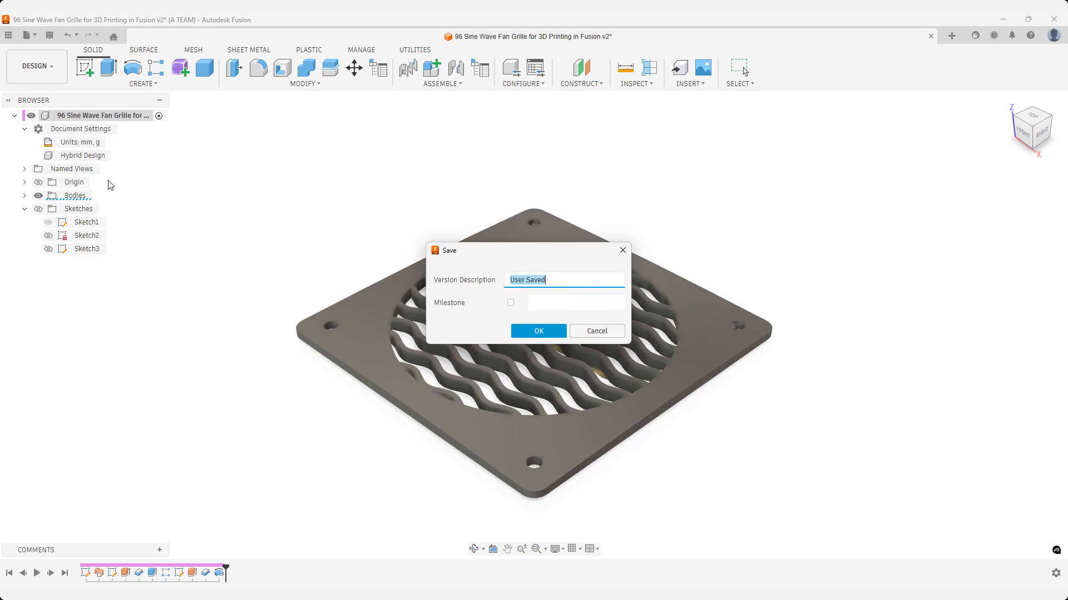
{"action": "type", "text": "Before combine"}
{"action": "key", "text": "Return"}
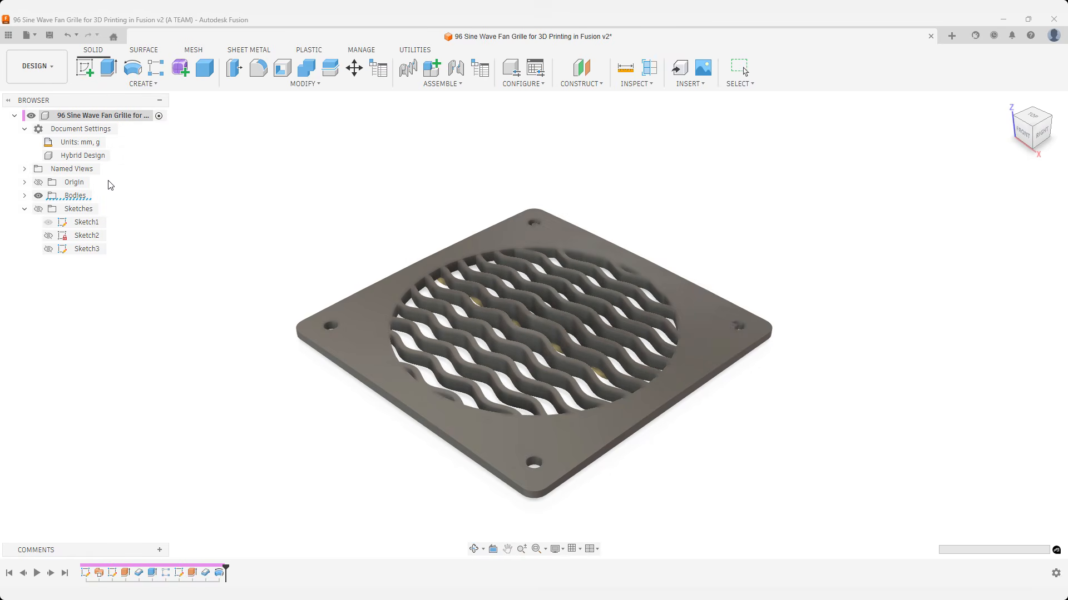
Set up a Combine join with the square outer frame as the target body and all 13 wave bars as tool bodies.
{"action": "type", "text": "scomb"}
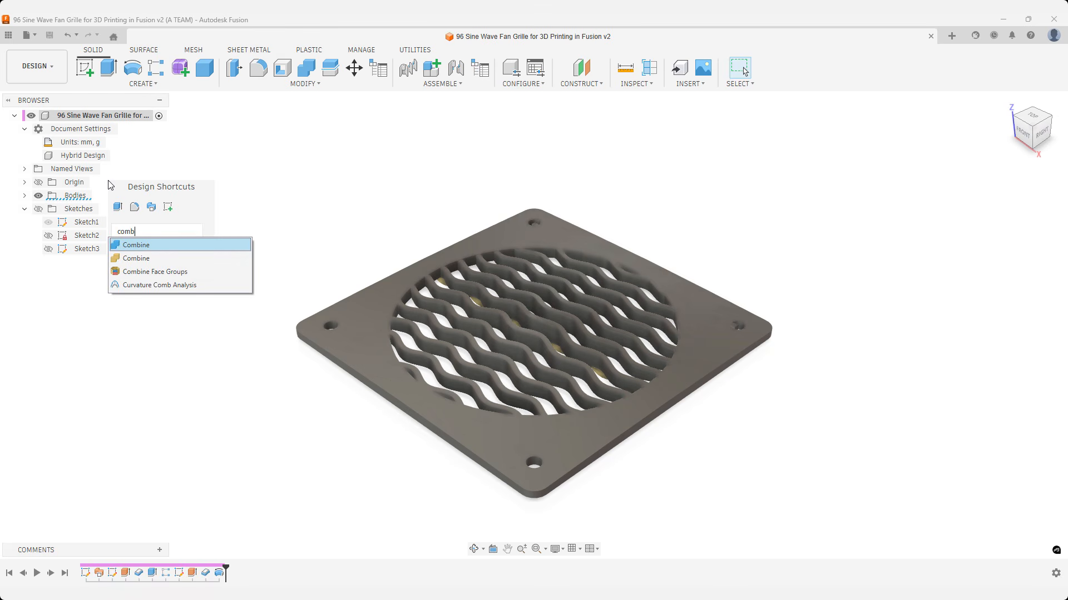
{"action": "key", "text": "Return"}
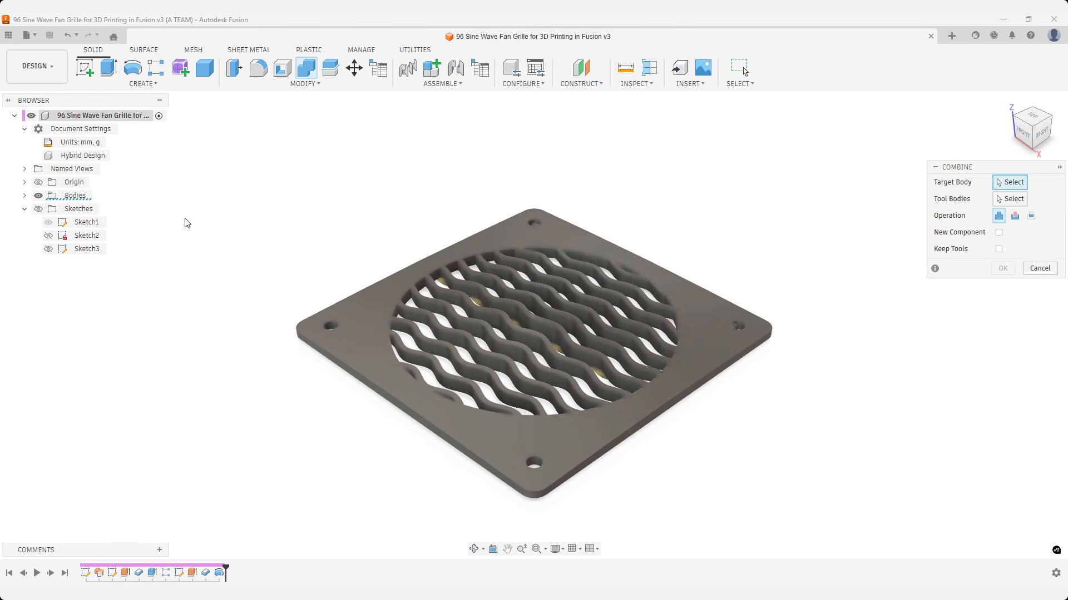
{"action": "left_click", "coordinate": [341, 307]}
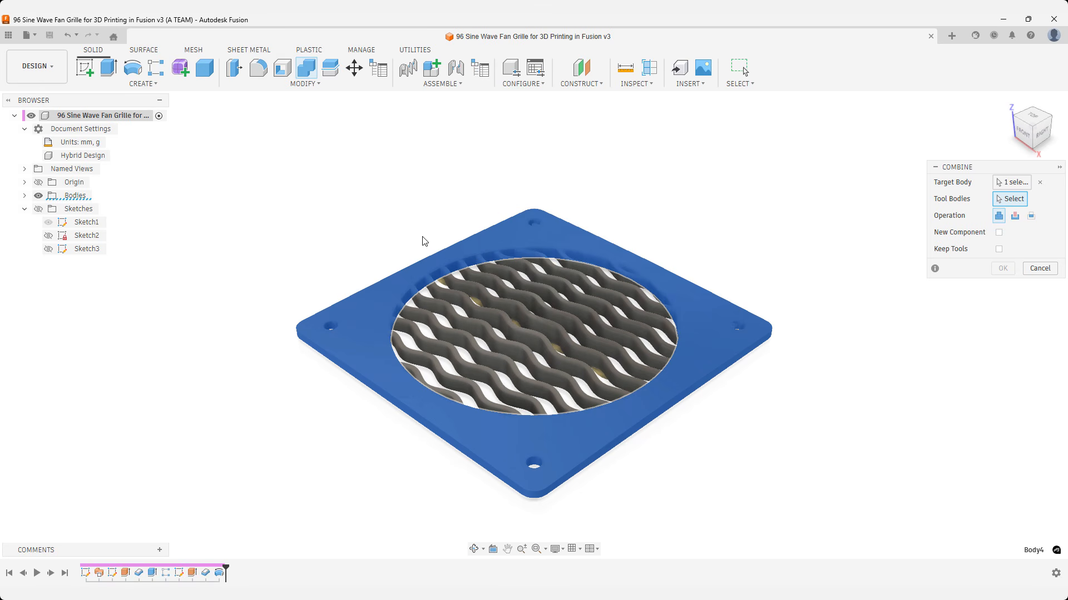
{"action": "left_click", "coordinate": [601, 258]}
{"action": "left_click", "coordinate": [588, 281]}
{"action": "left_click", "coordinate": [582, 288]}
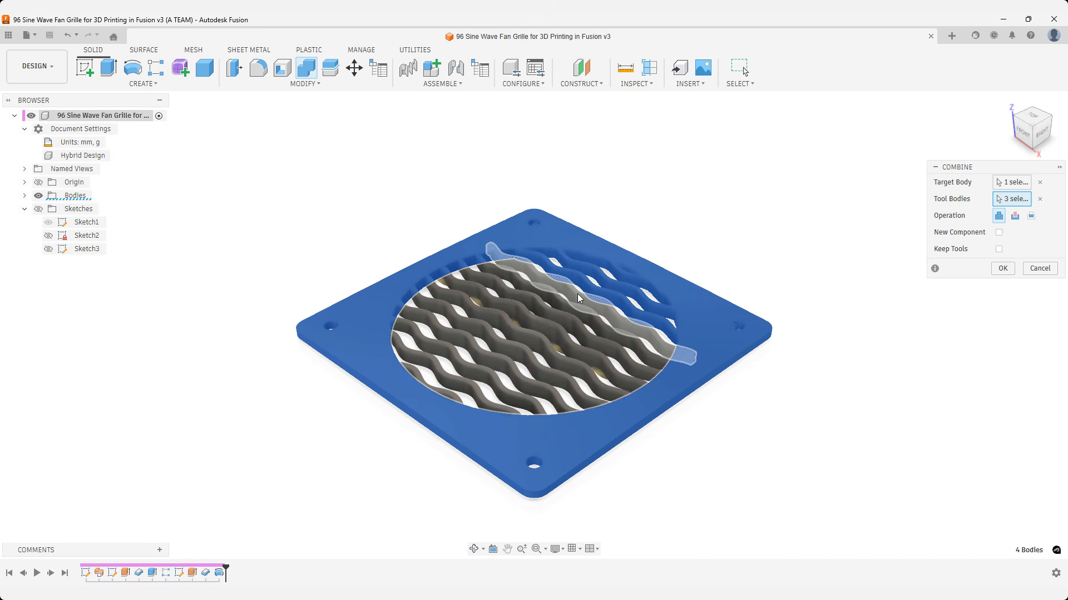
{"action": "left_click", "coordinate": [566, 305]}
{"action": "left_click", "coordinate": [554, 314]}
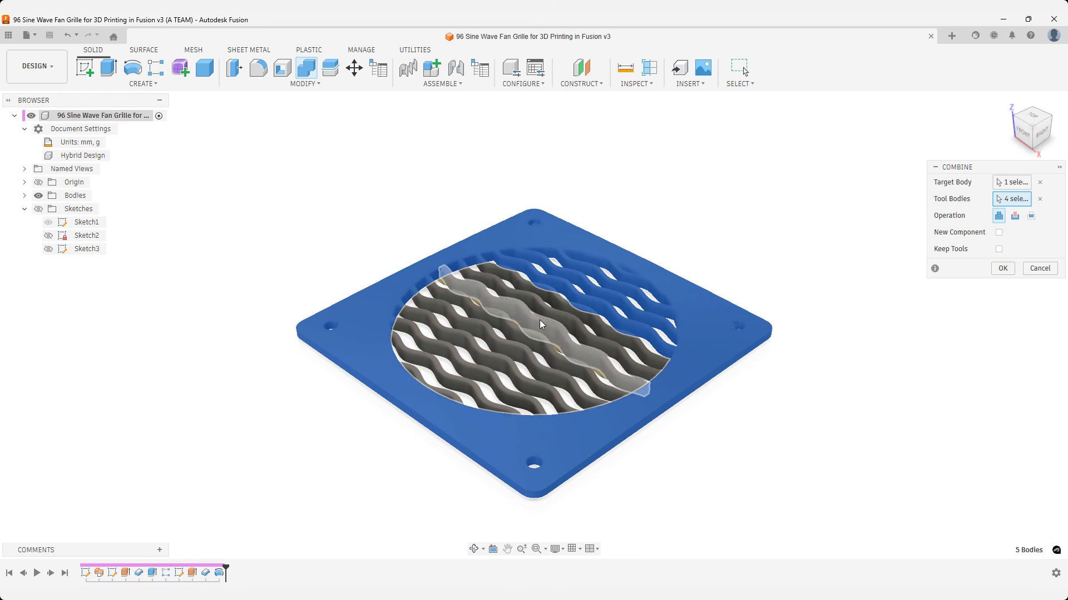
{"action": "left_click", "coordinate": [492, 342]}
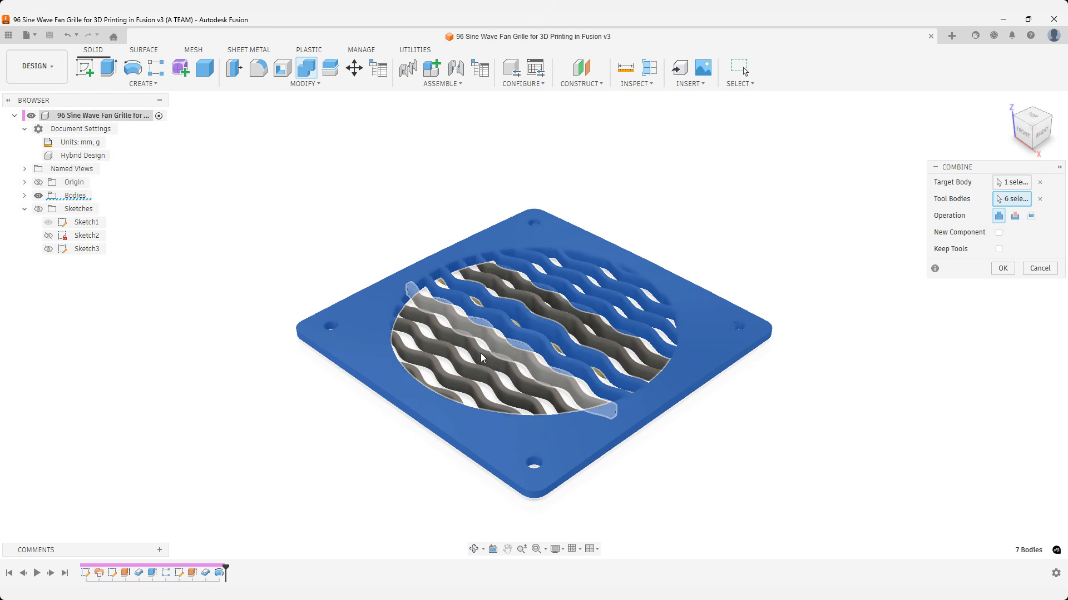
{"action": "left_click", "coordinate": [481, 358]}
{"action": "left_click", "coordinate": [465, 365]}
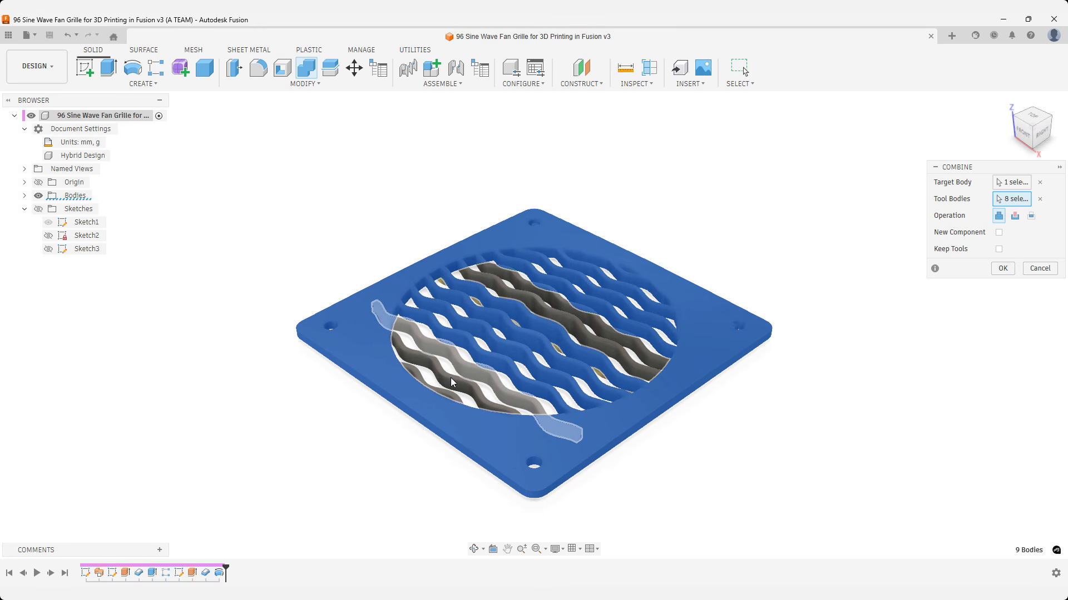
{"action": "left_click", "coordinate": [450, 381]}
{"action": "left_click", "coordinate": [440, 389]}
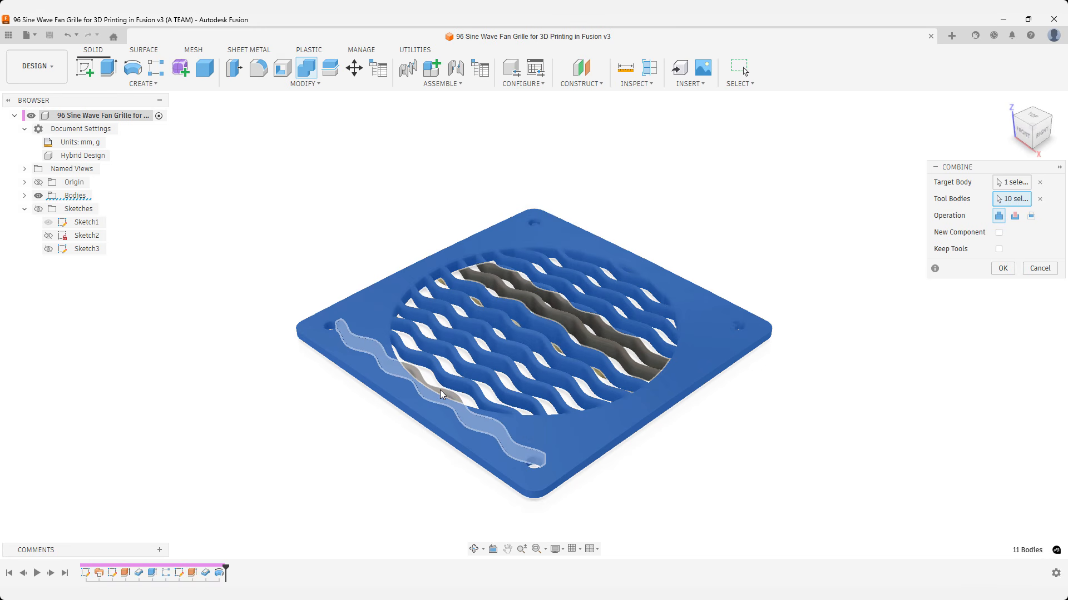
{"action": "left_click", "coordinate": [538, 310]}
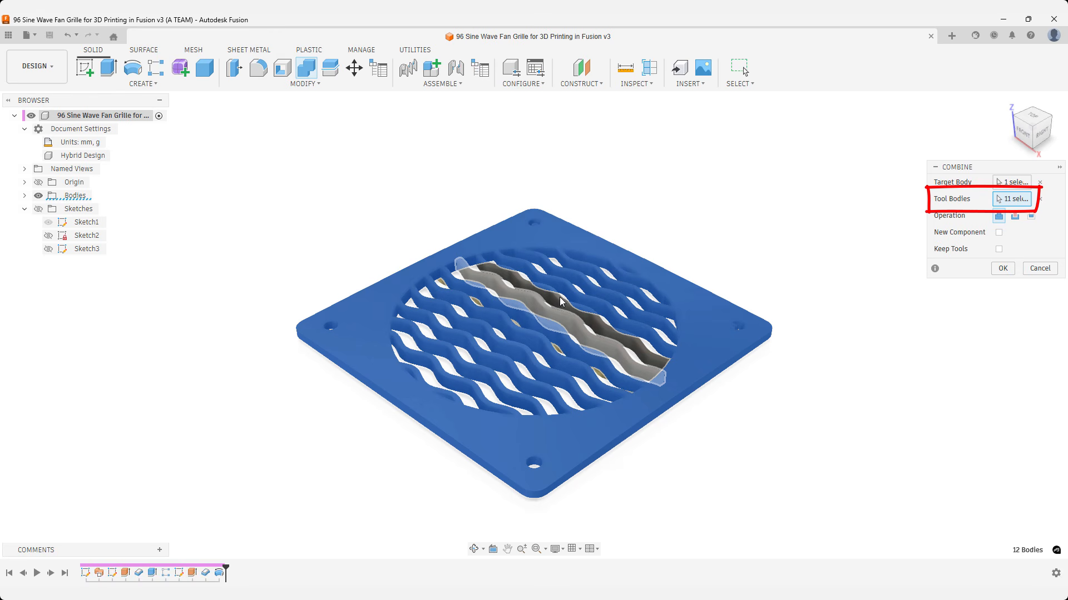
{"action": "left_click", "coordinate": [557, 299]}
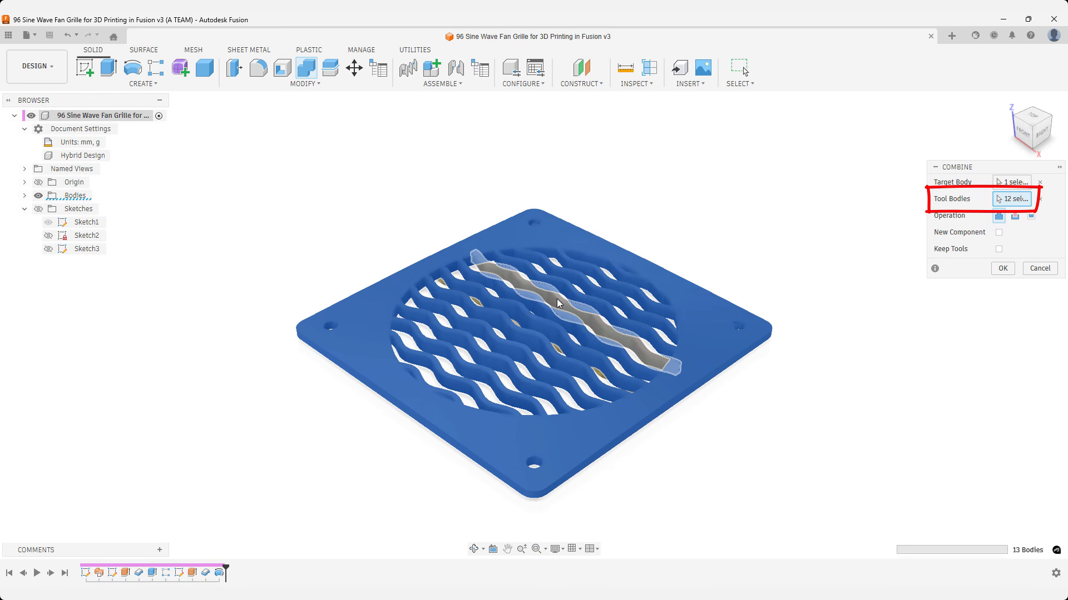
{"action": "left_click", "coordinate": [556, 300]}
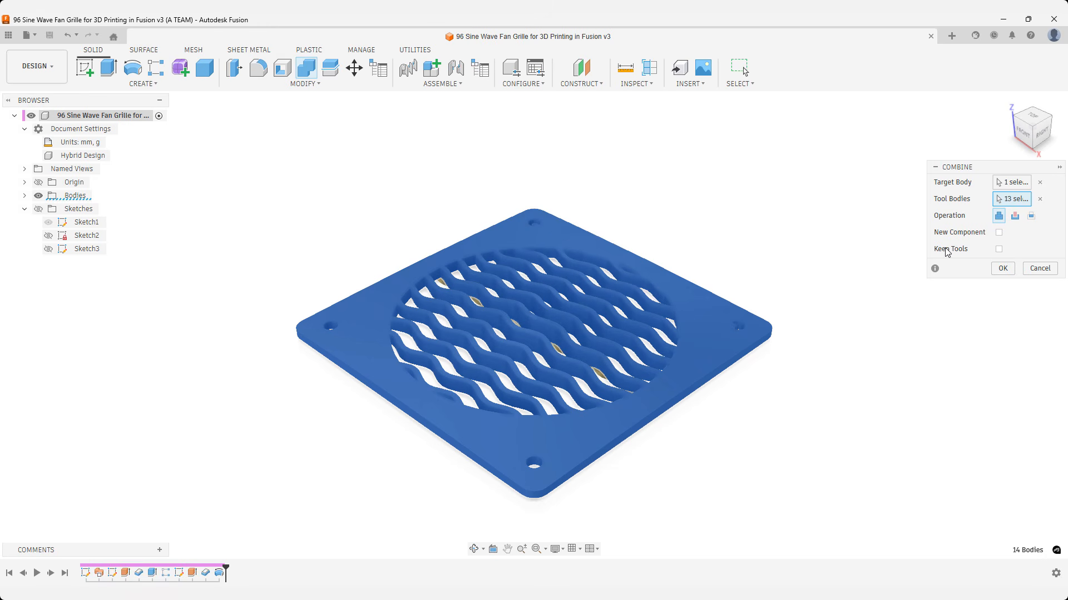
Join the frame and wave bars into a new component, then hide the root component's bodies.
{"action": "left_click", "coordinate": [999, 233]}
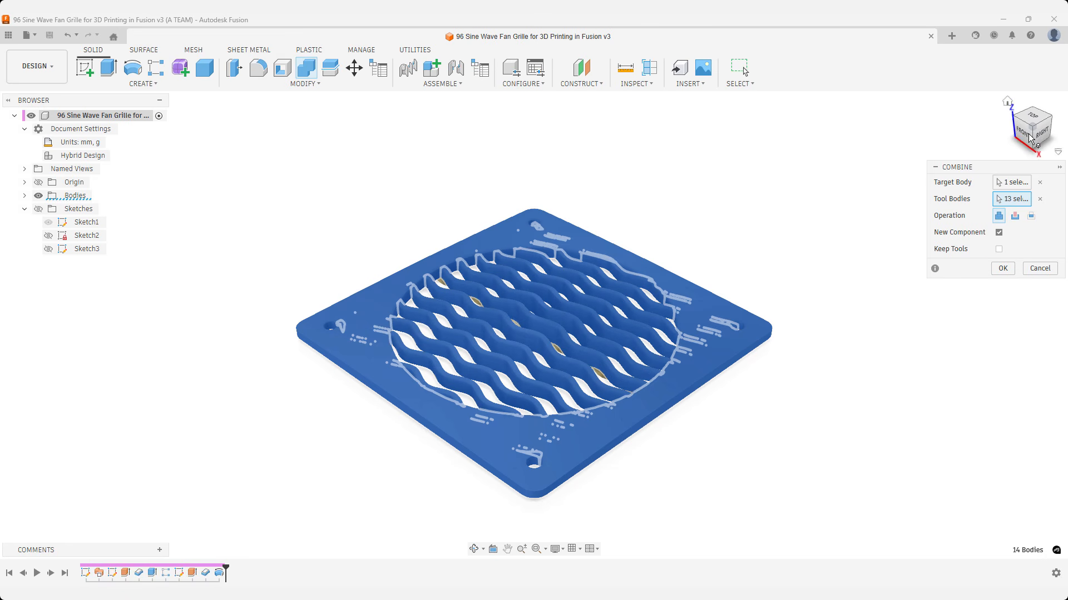
{"action": "left_click", "coordinate": [1030, 115]}
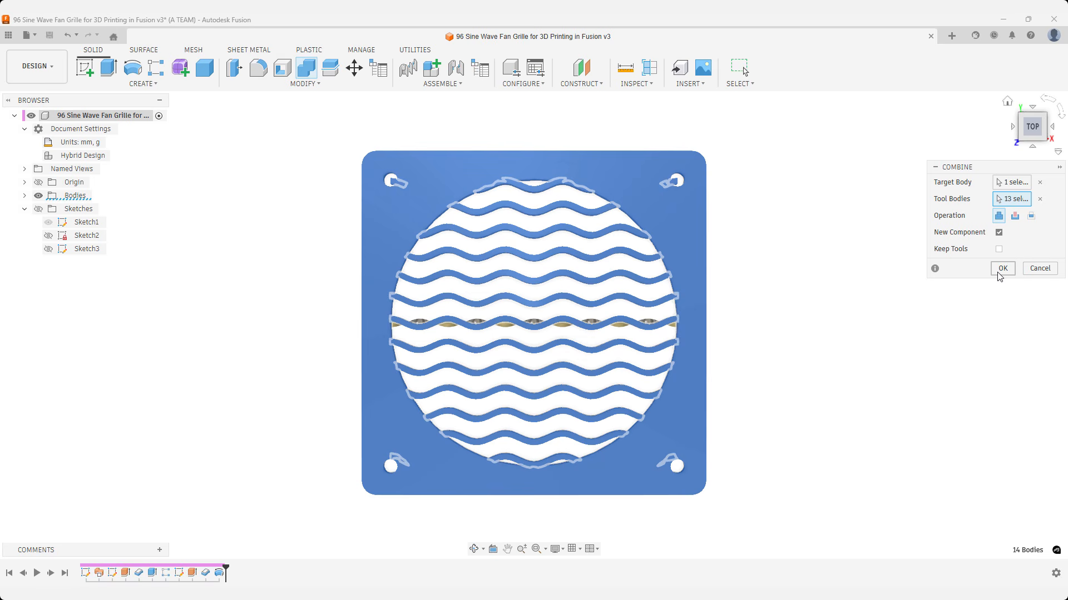
{"action": "left_click", "coordinate": [1001, 269]}
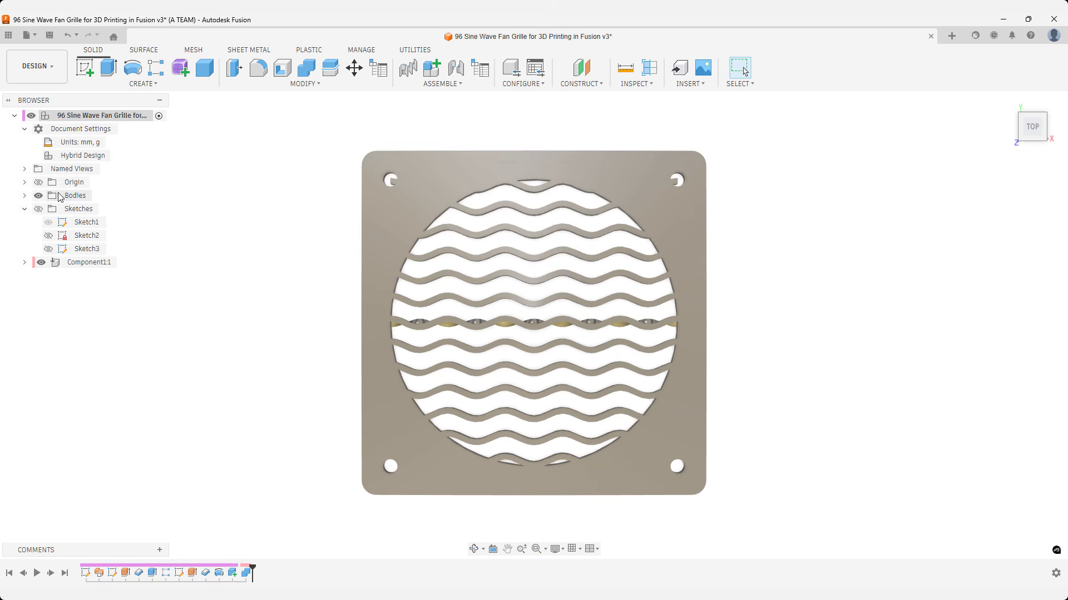
{"action": "left_click", "coordinate": [39, 195]}
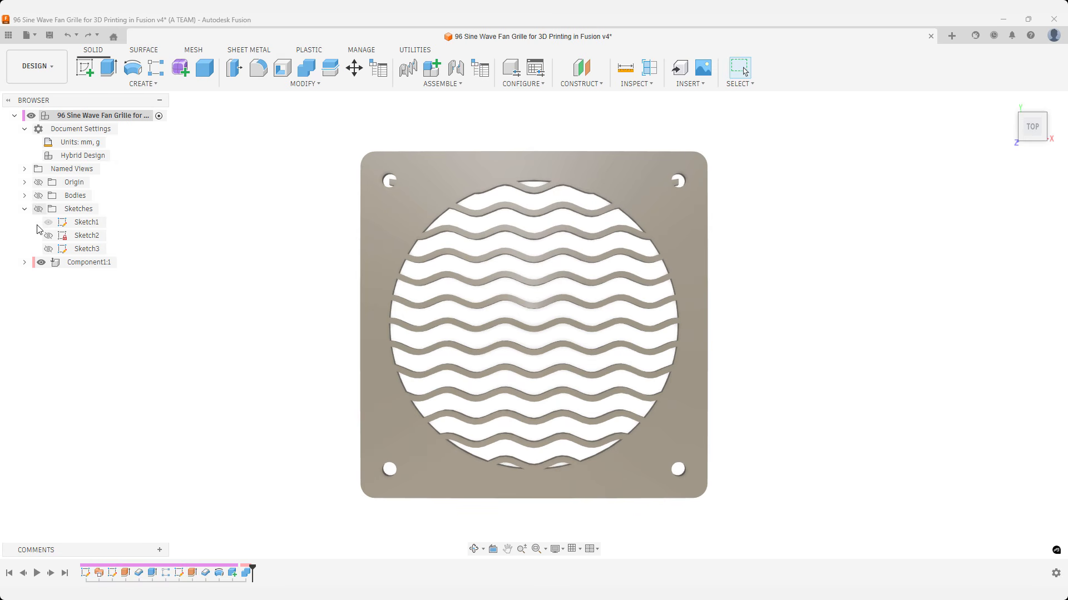
Roll the timeline back two features to just after the revolve cut and show the bodies again.
{"action": "left_click", "coordinate": [23, 573]}
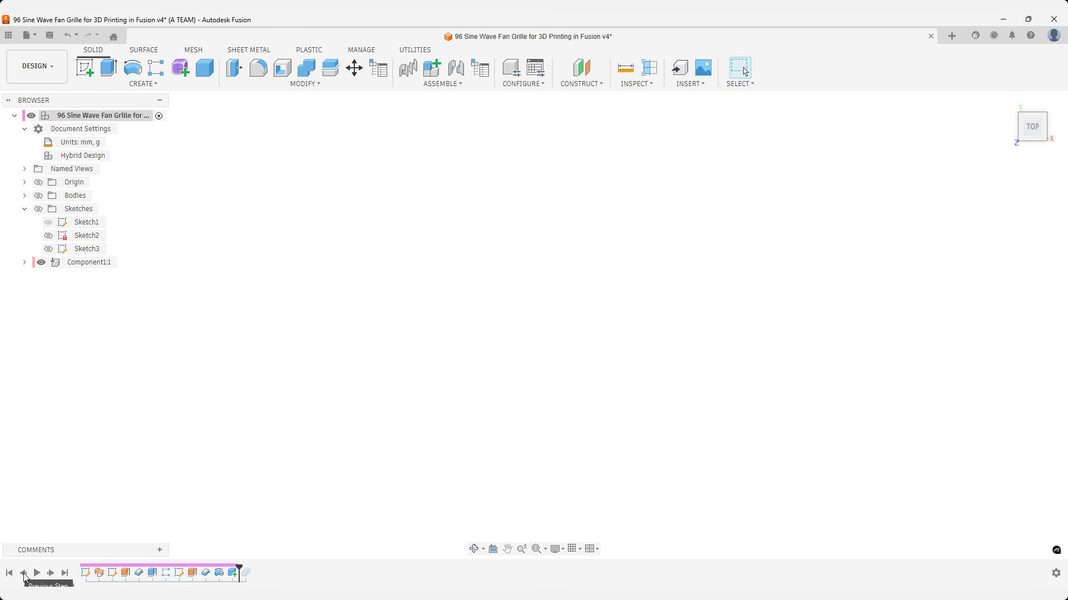
{"action": "left_click", "coordinate": [23, 573]}
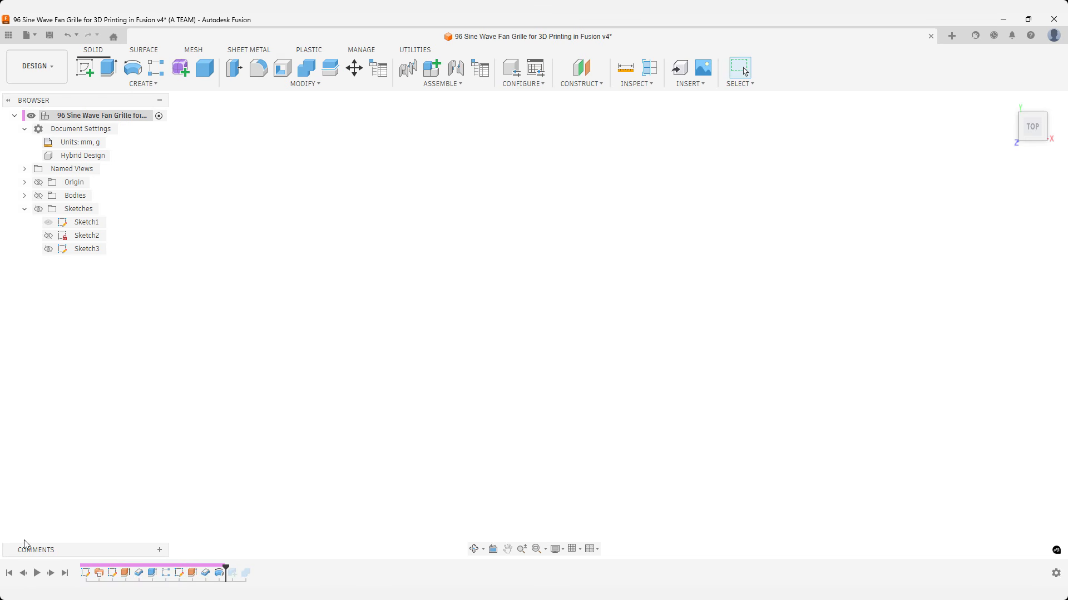
{"action": "left_click", "coordinate": [38, 196]}
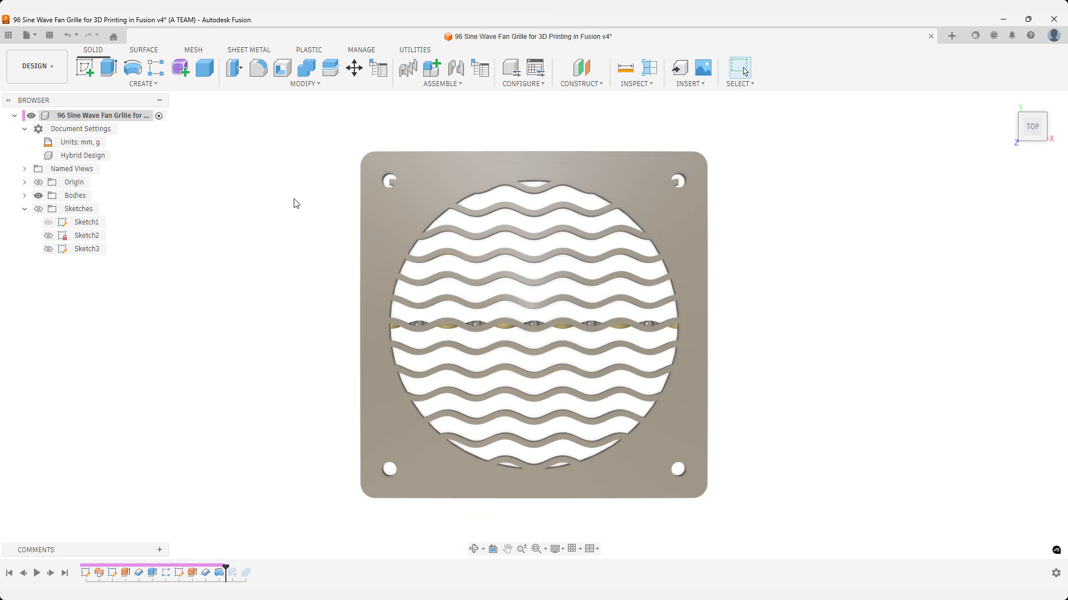
Split the topmost wave bar body using the square outer frame as the splitting tool.
{"action": "type", "text": "s"}
{"action": "type", "text": "spli"}
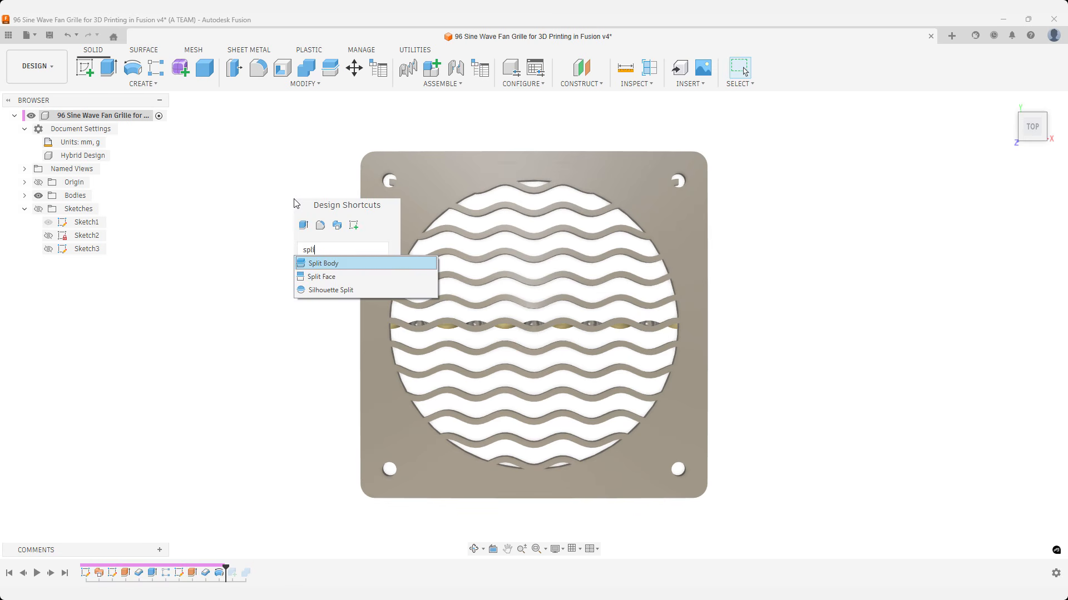
{"action": "key", "text": "Return"}
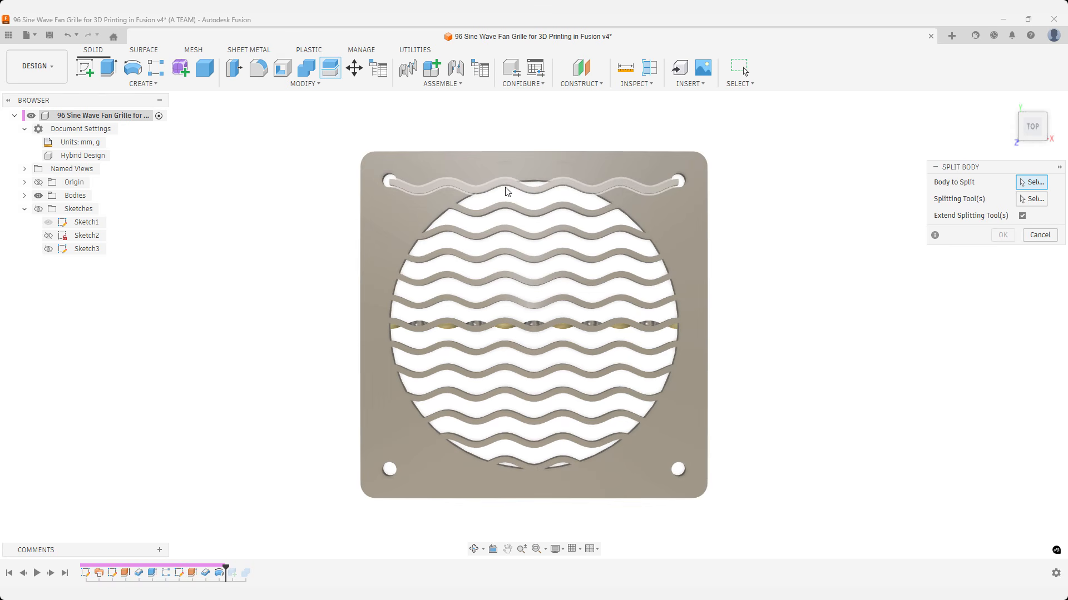
{"action": "left_click", "coordinate": [532, 188]}
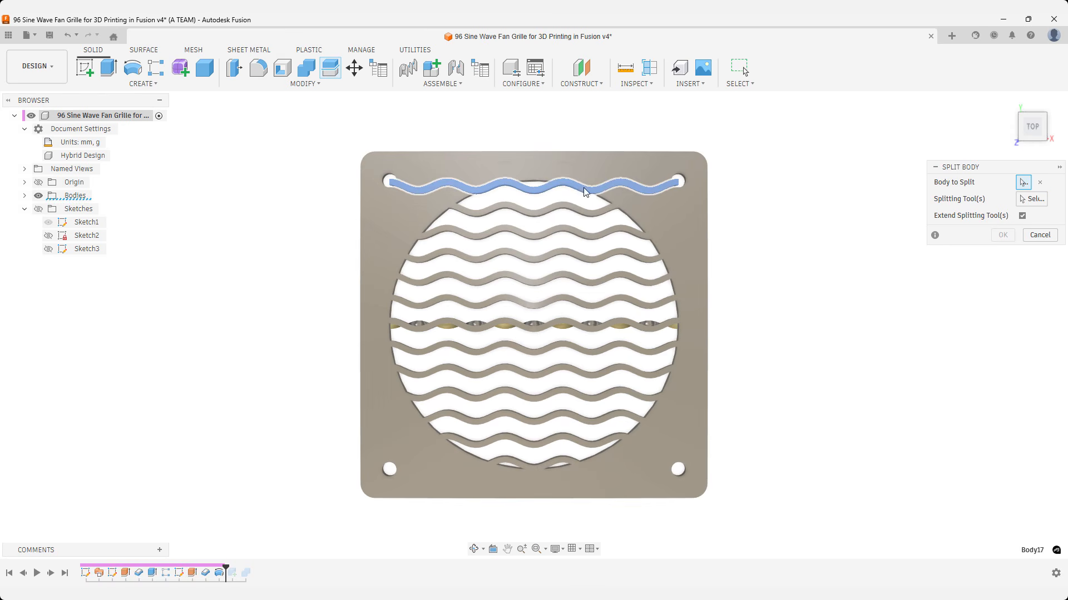
{"action": "left_click", "coordinate": [1023, 201]}
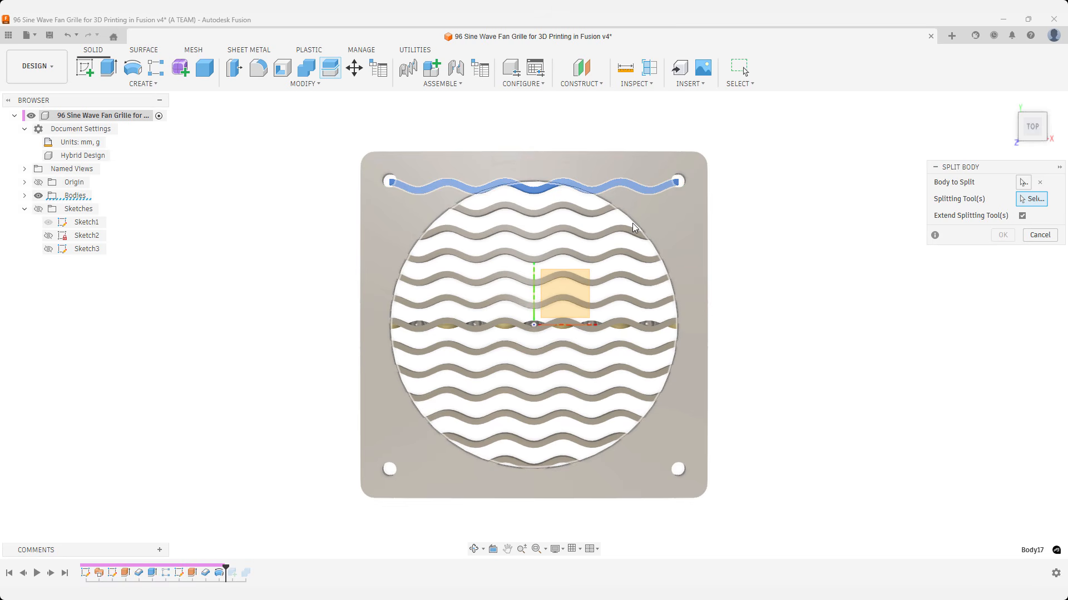
{"action": "left_click", "coordinate": [632, 223]}
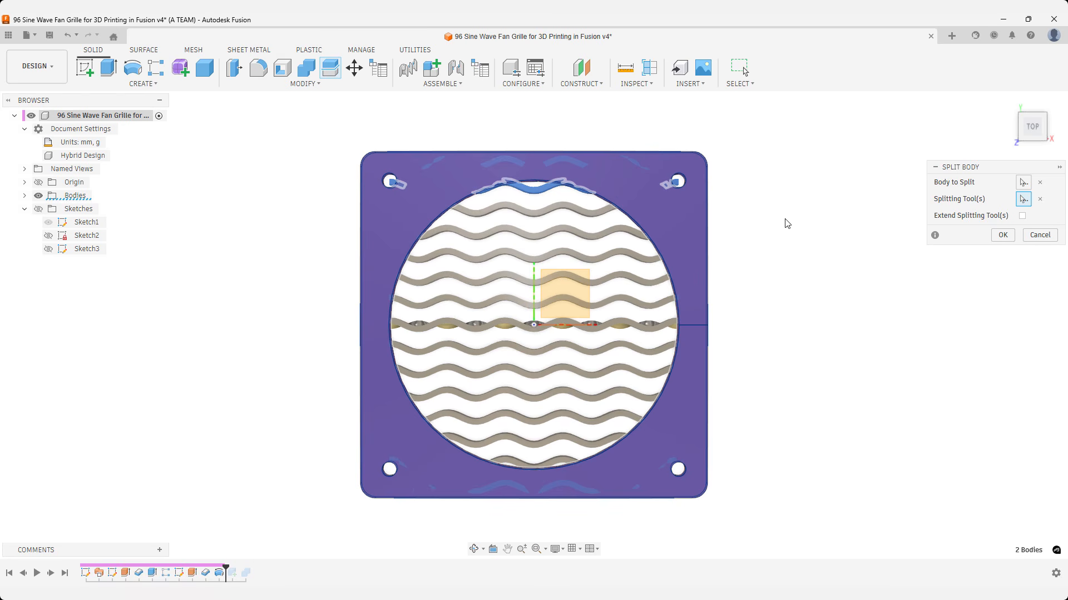
{"action": "left_click", "coordinate": [1002, 234]}
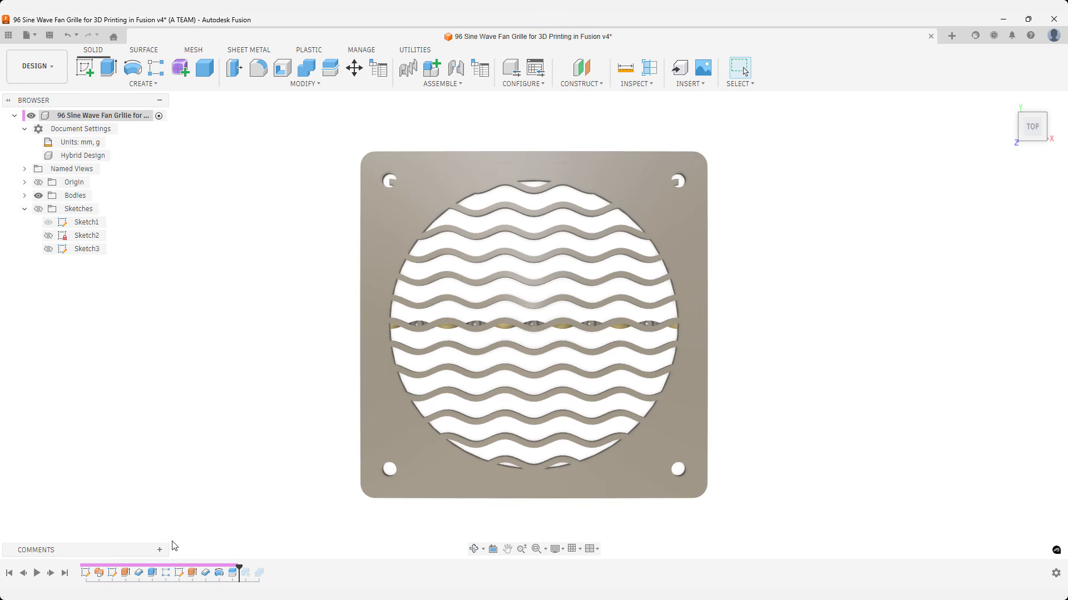
Step the timeline forward through the component and combine features, then examine the topmost bar around the upper mounting holes.
{"action": "left_click", "coordinate": [50, 577]}
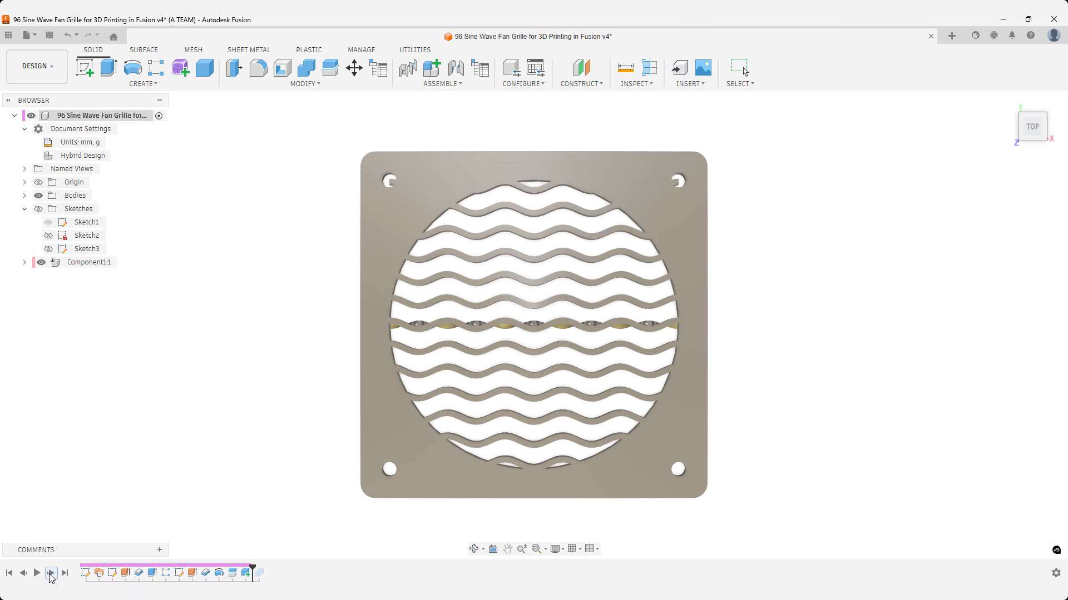
{"action": "left_click", "coordinate": [50, 576]}
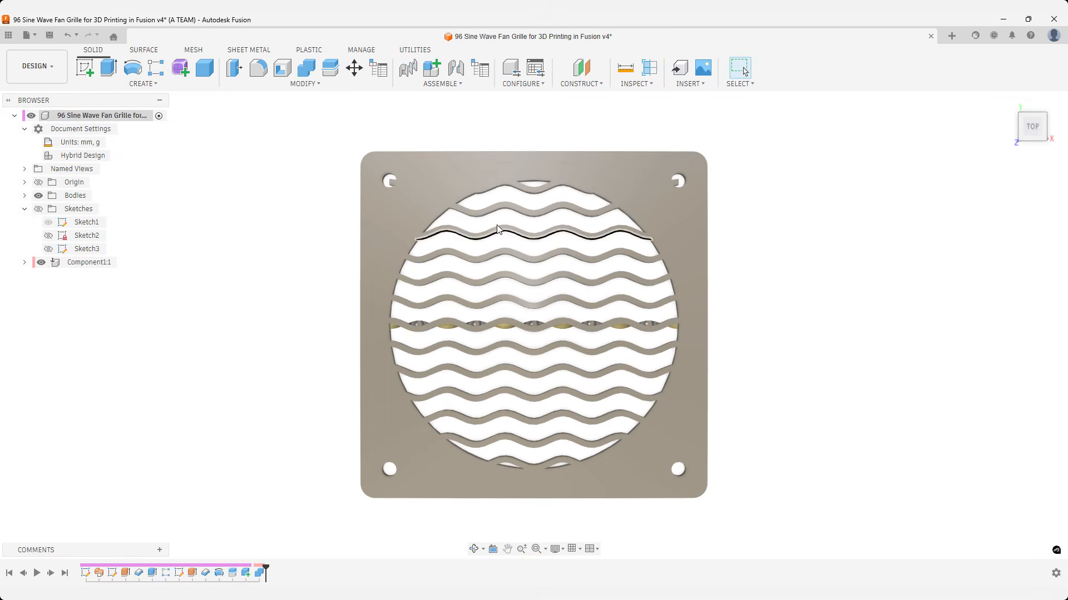
{"action": "scroll", "coordinate": [529, 189], "scroll_direction": "up", "scroll_amount": 2}
{"action": "scroll", "coordinate": [532, 190], "scroll_direction": "up", "scroll_amount": 2}
{"action": "left_click", "coordinate": [532, 190]}
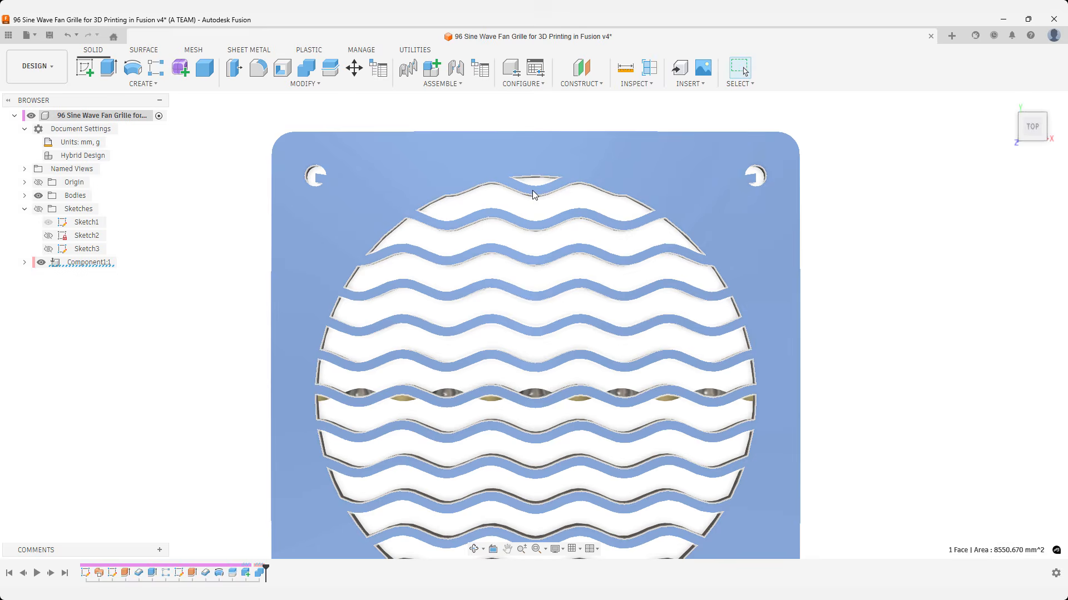
Delete the old combine feature and its component feature from the timeline.
{"action": "scroll", "coordinate": [532, 190], "scroll_direction": "down", "scroll_amount": 3}
{"action": "right_click", "coordinate": [260, 574]}
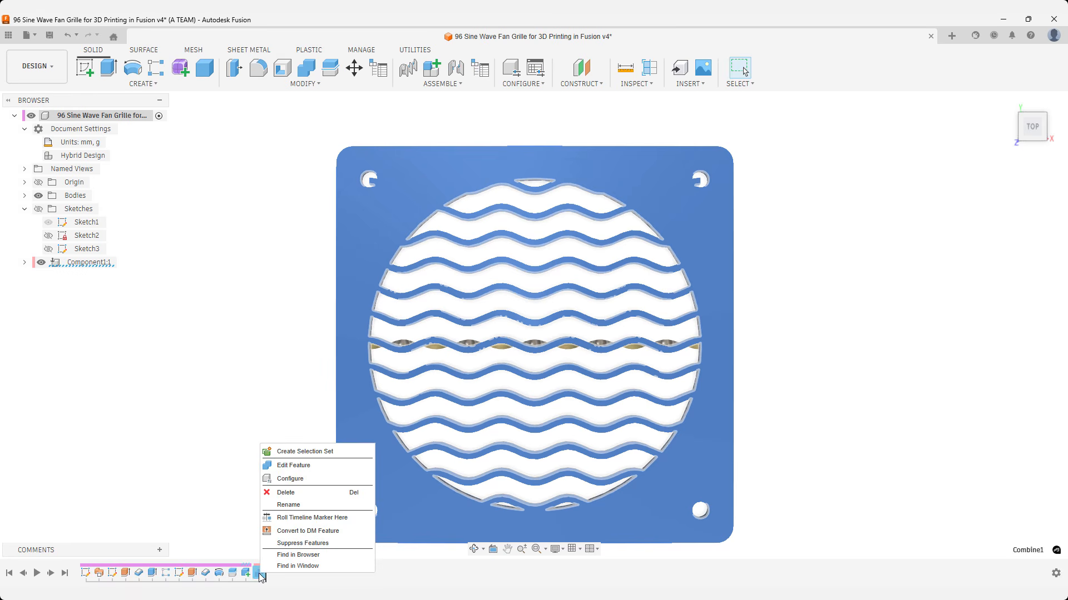
{"action": "left_click", "coordinate": [285, 493]}
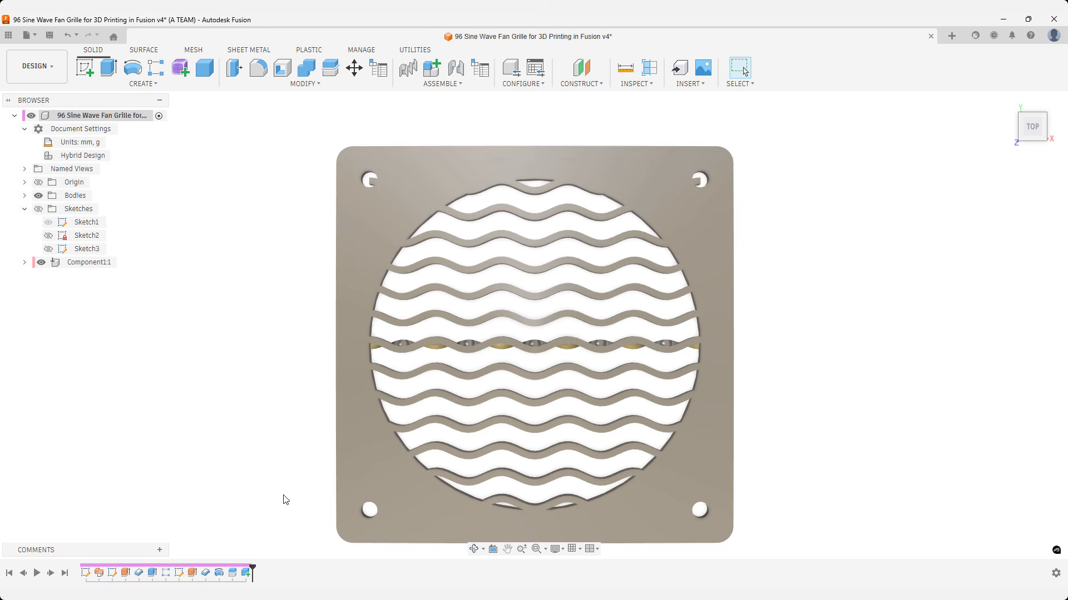
{"action": "right_click", "coordinate": [247, 576]}
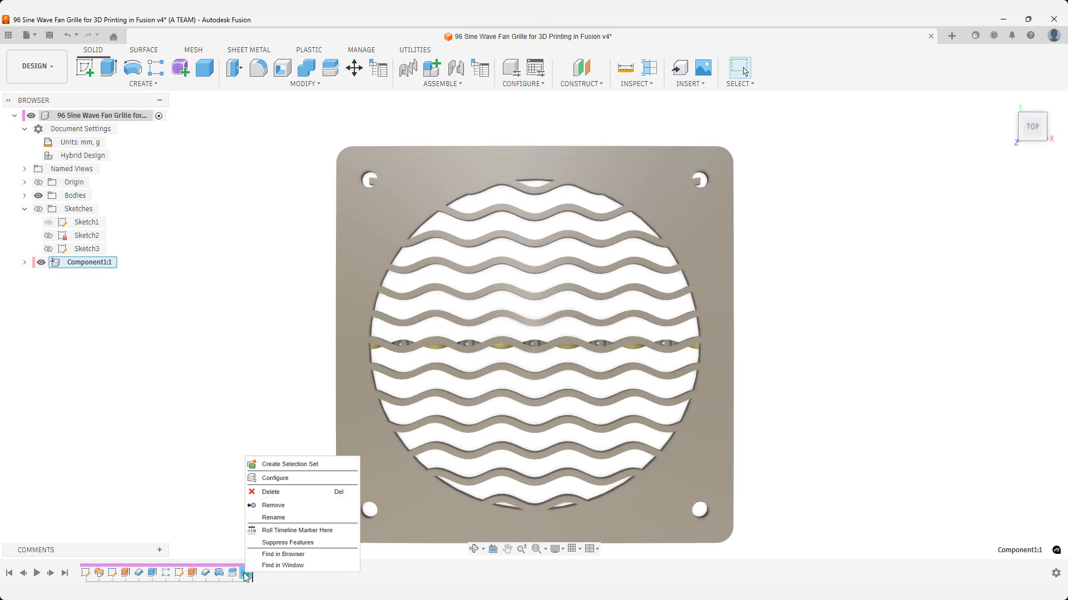
{"action": "left_click", "coordinate": [269, 494]}
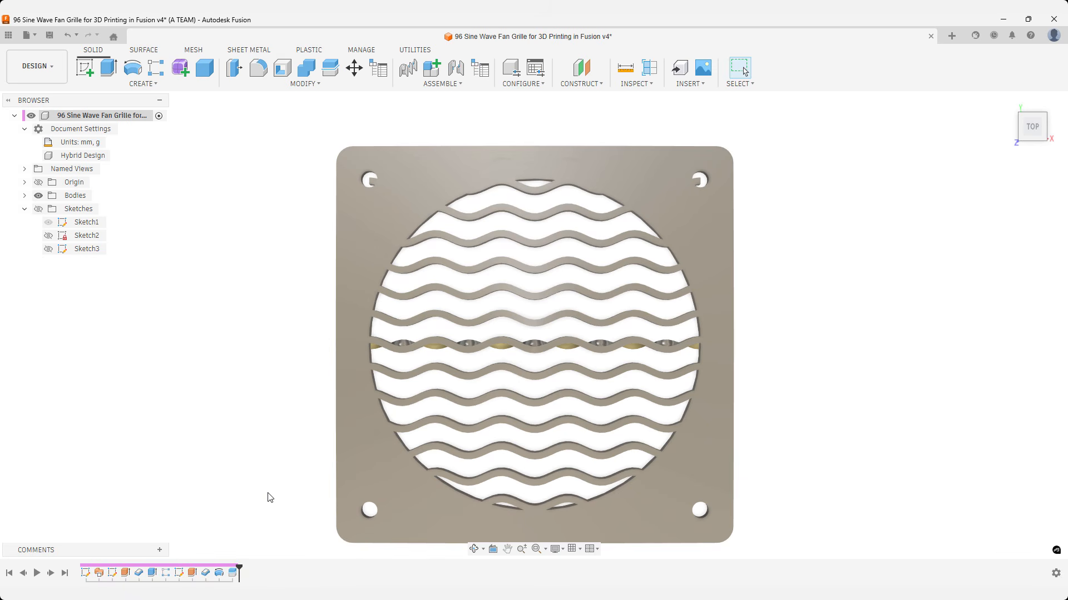
Set up a new Combine join with the frame as target and 13 wave bars as tools, leaving out the topmost bar's split-off ends.
{"action": "type", "text": "scom"}
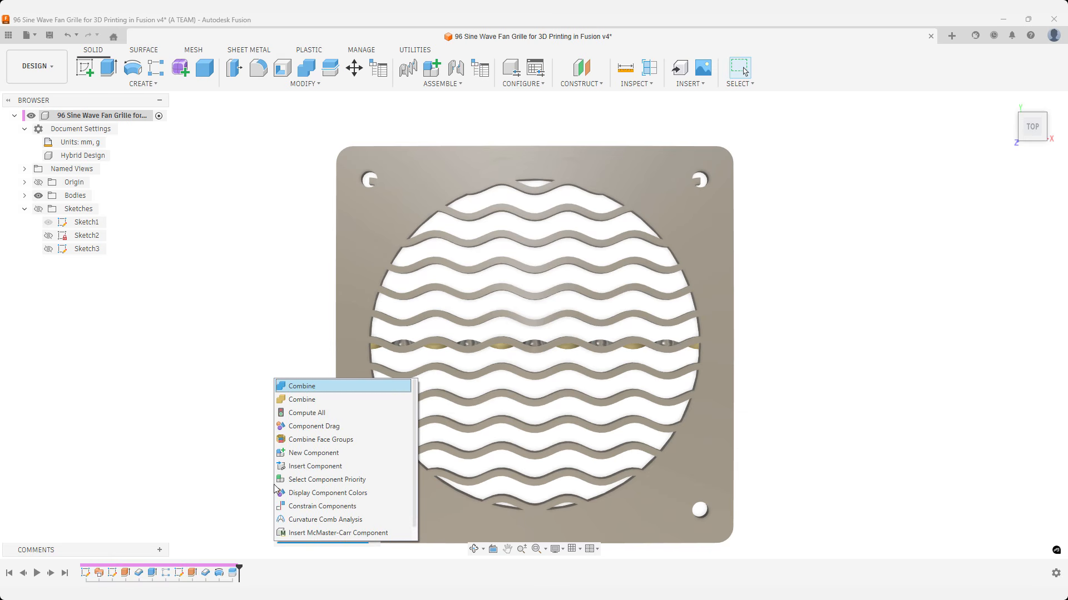
{"action": "key", "text": "Return"}
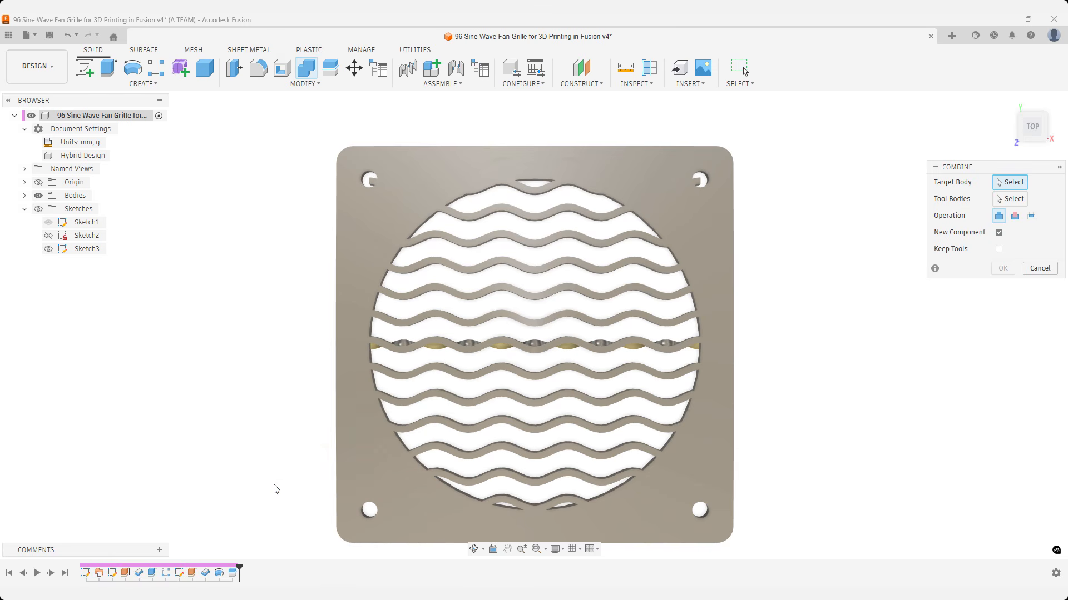
{"action": "left_click", "coordinate": [339, 457]}
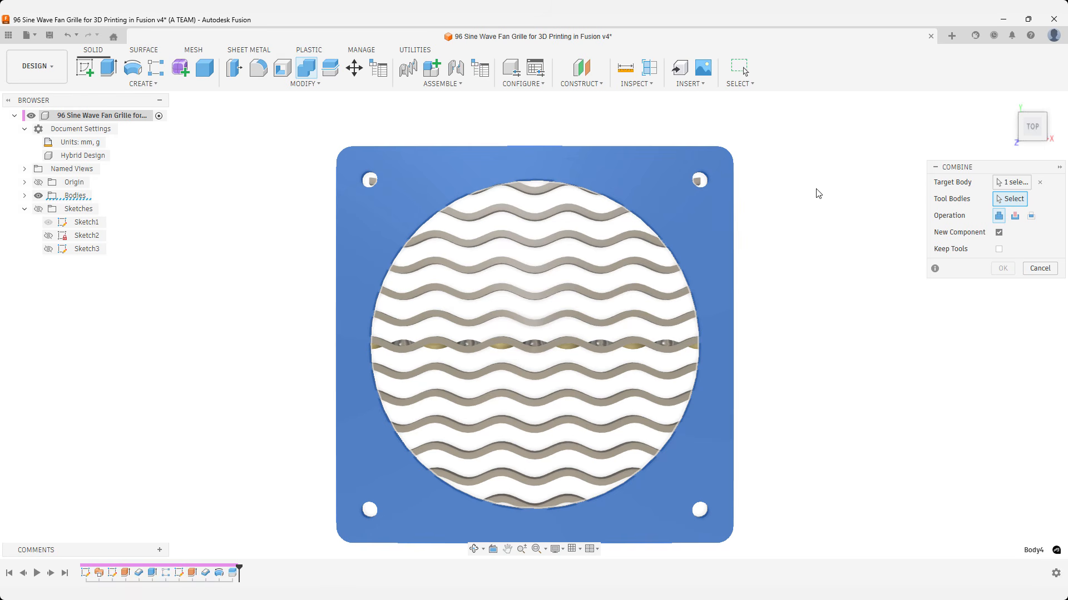
{"action": "left_click", "coordinate": [529, 192]}
{"action": "left_click", "coordinate": [533, 218]}
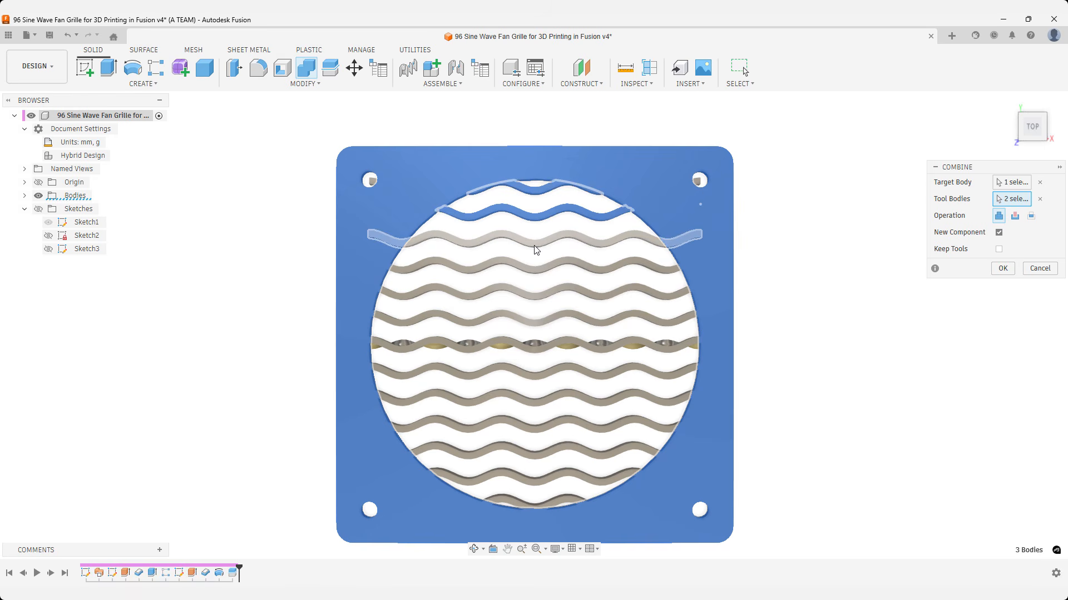
{"action": "left_click", "coordinate": [536, 244]}
{"action": "left_click", "coordinate": [537, 267]}
{"action": "left_click", "coordinate": [534, 293]}
{"action": "left_click", "coordinate": [530, 320]}
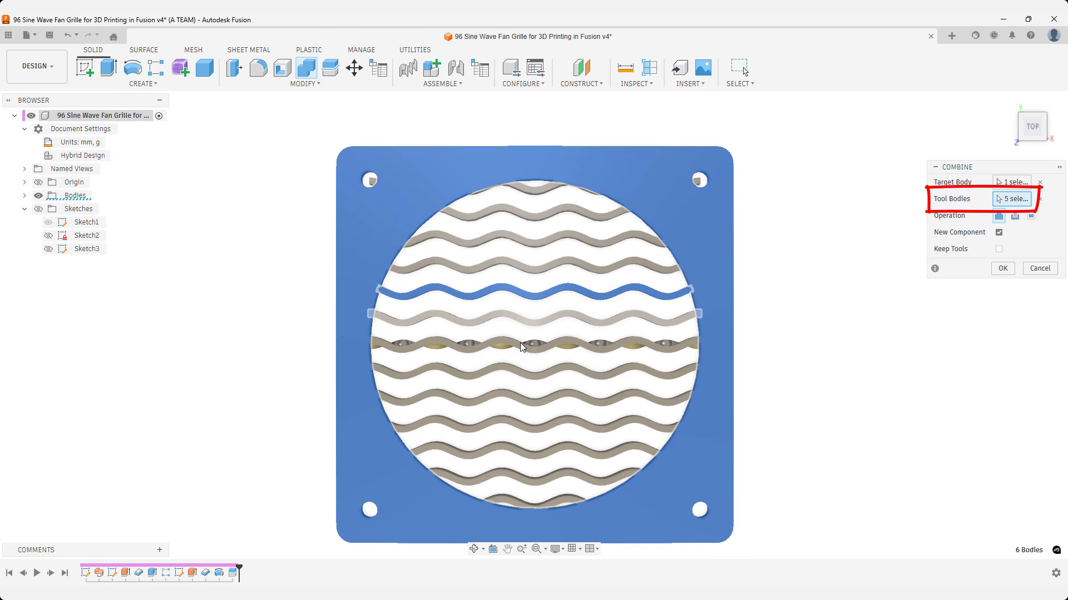
{"action": "left_click", "coordinate": [519, 369]}
{"action": "left_click", "coordinate": [521, 396]}
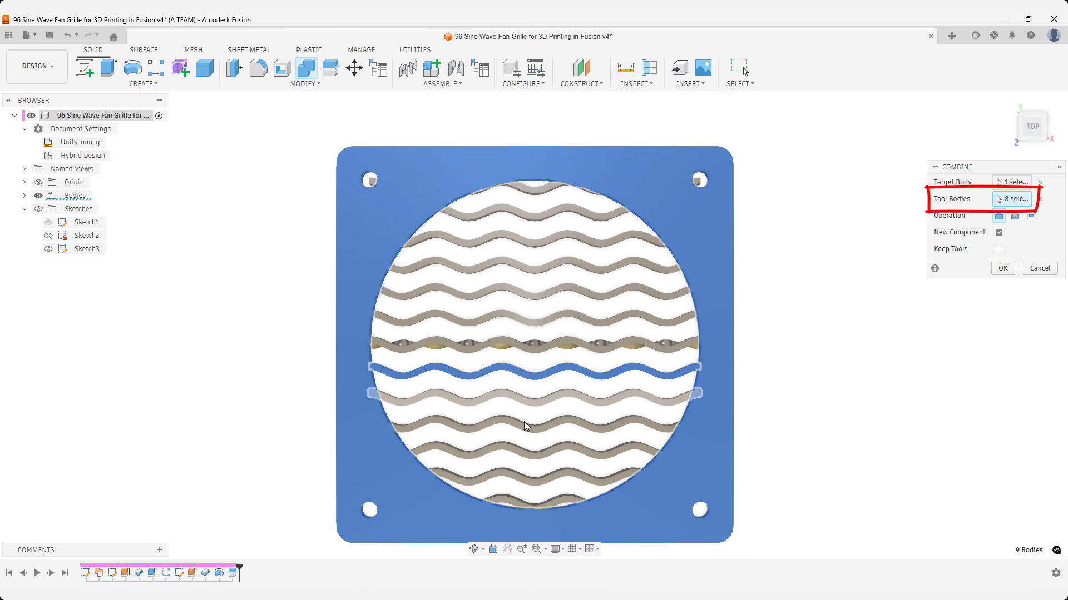
{"action": "left_click", "coordinate": [525, 424]}
{"action": "left_click", "coordinate": [525, 452]}
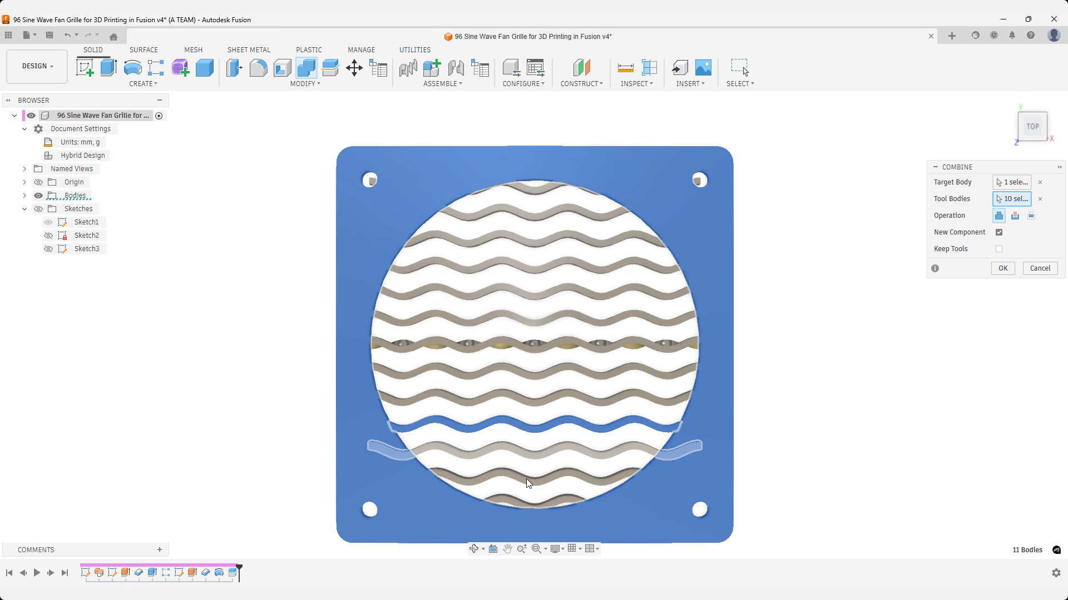
{"action": "left_click", "coordinate": [526, 479]}
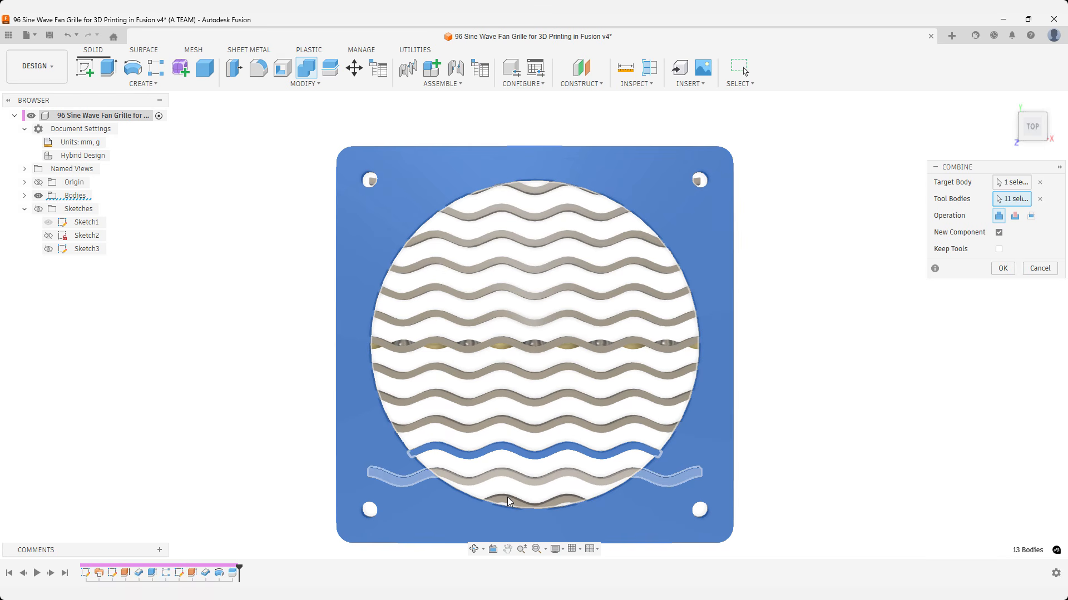
{"action": "left_click", "coordinate": [507, 497]}
{"action": "left_click", "coordinate": [507, 497]}
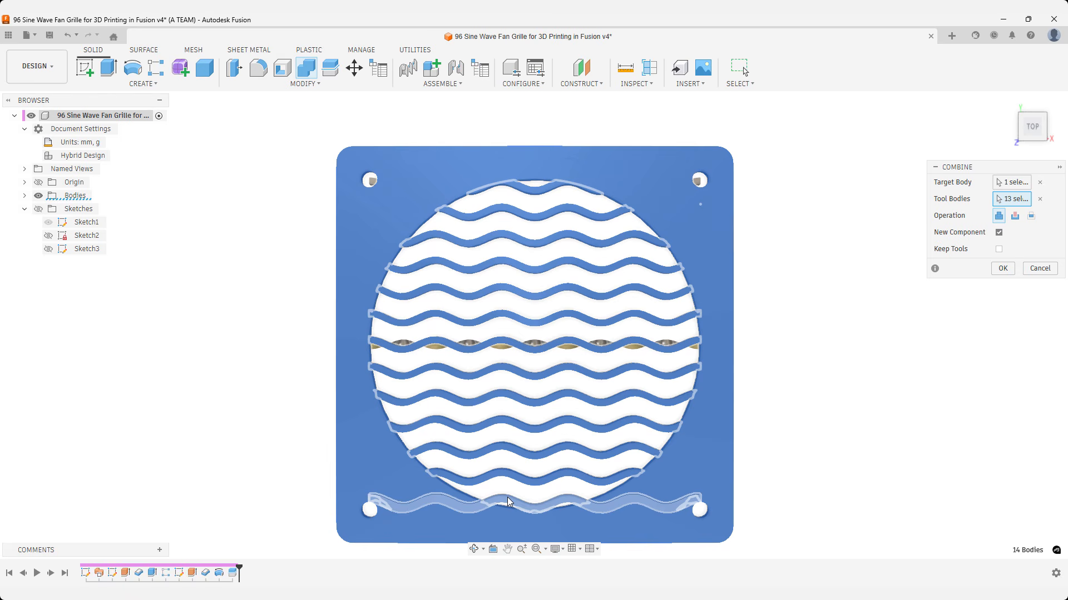
Check the mounting hole area, join the frame and bars into a new component, and hide the root component's bodies.
{"action": "scroll", "coordinate": [703, 522], "scroll_direction": "up", "scroll_amount": 10}
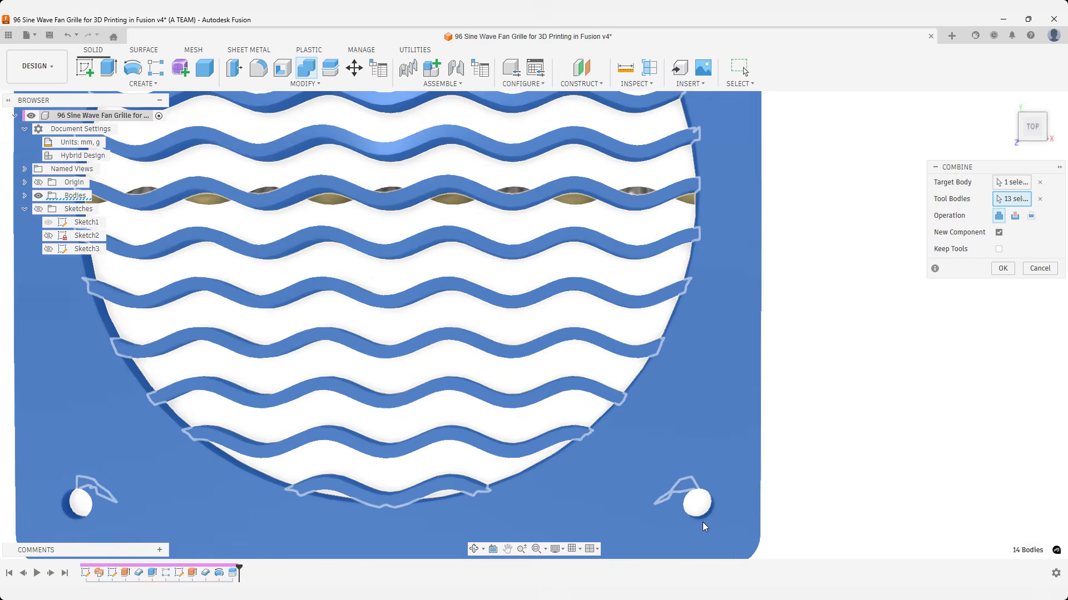
{"action": "middle_click_drag", "start_coordinate": [724, 500], "coordinate": [720, 470], "text": "shift"}
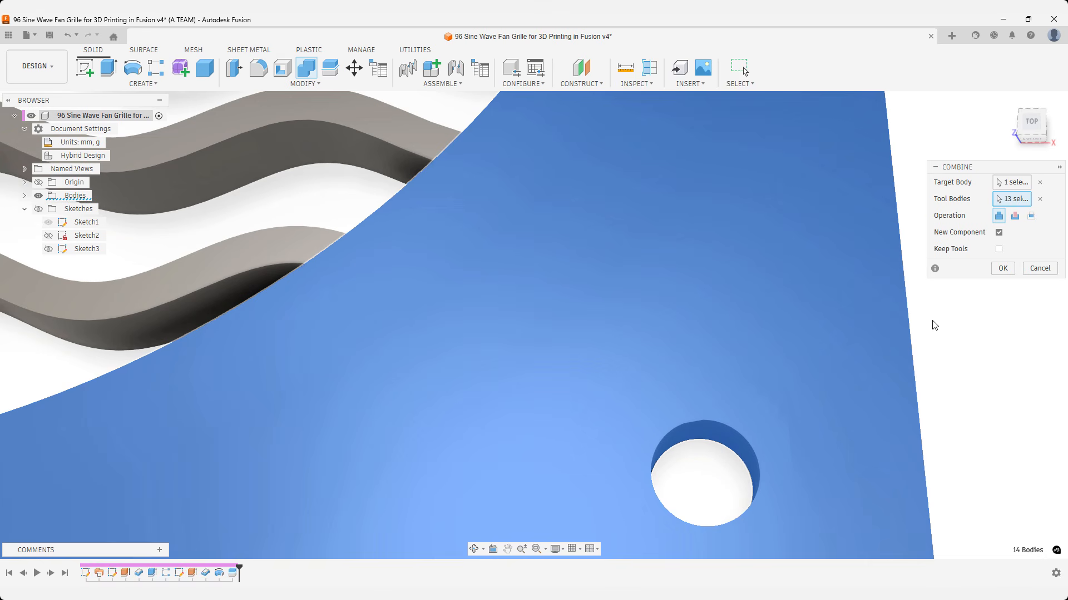
{"action": "left_click", "coordinate": [995, 270]}
{"action": "left_click", "coordinate": [1002, 269]}
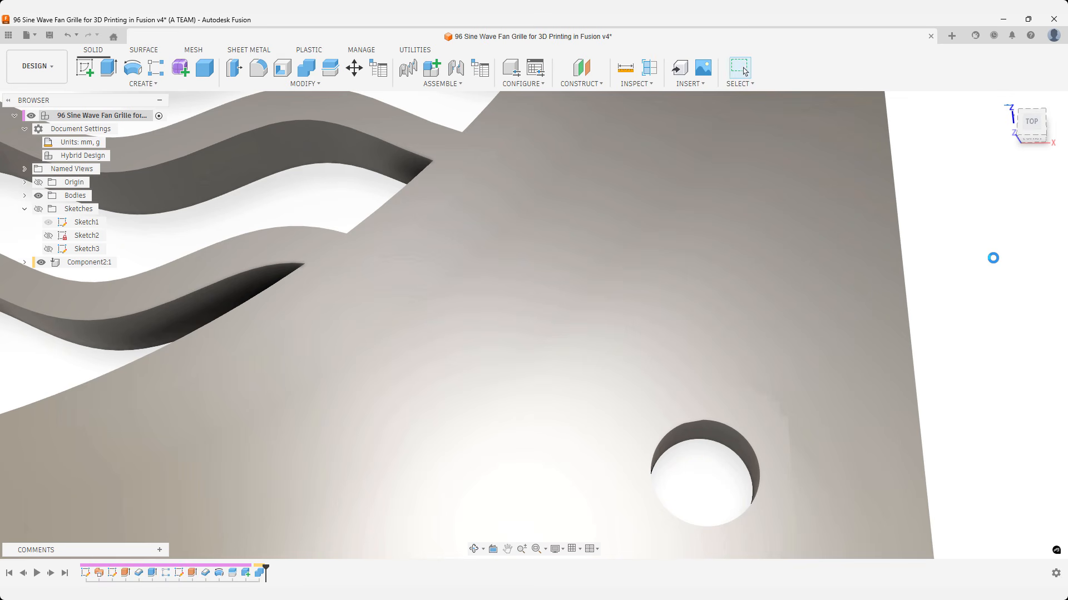
{"action": "left_click", "coordinate": [1006, 104]}
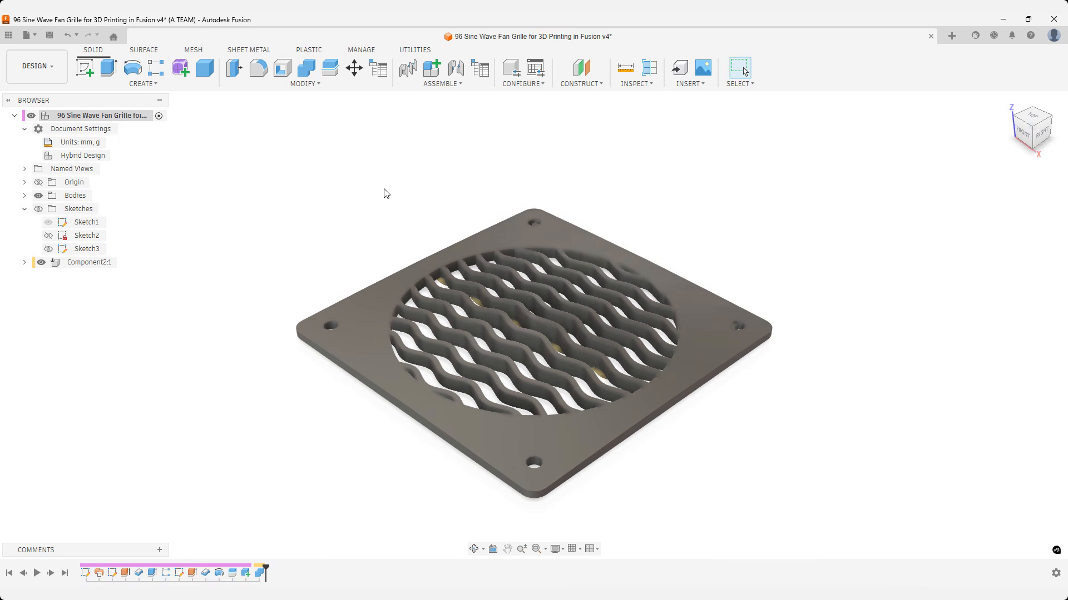
{"action": "left_click", "coordinate": [38, 195]}
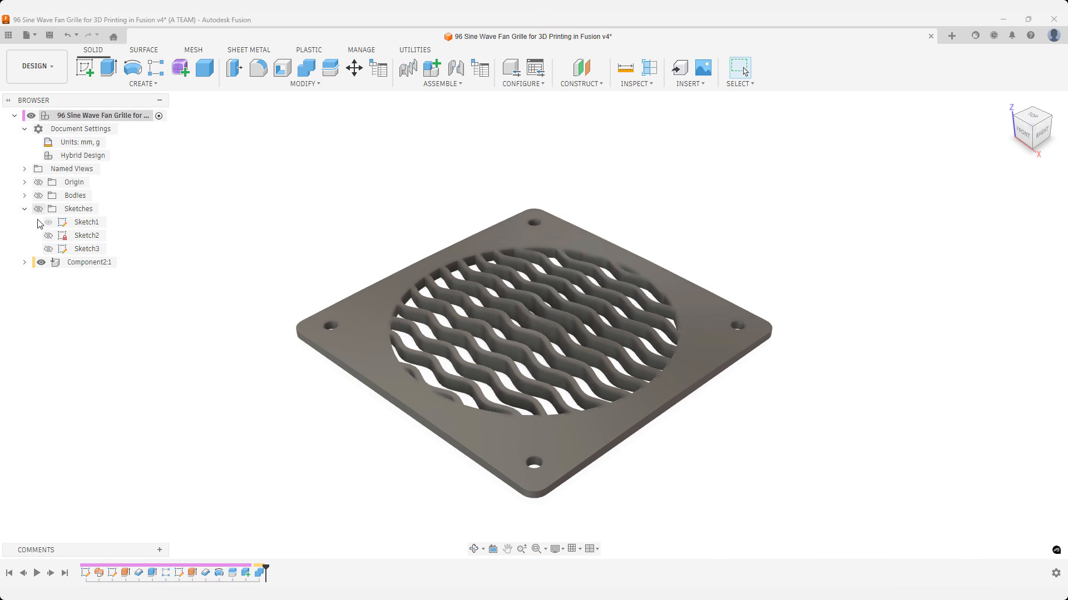
Expand the new component's bodies, toggle its body off and on, and inspect the finished grille from the top and home views.
{"action": "left_click", "coordinate": [25, 264]}
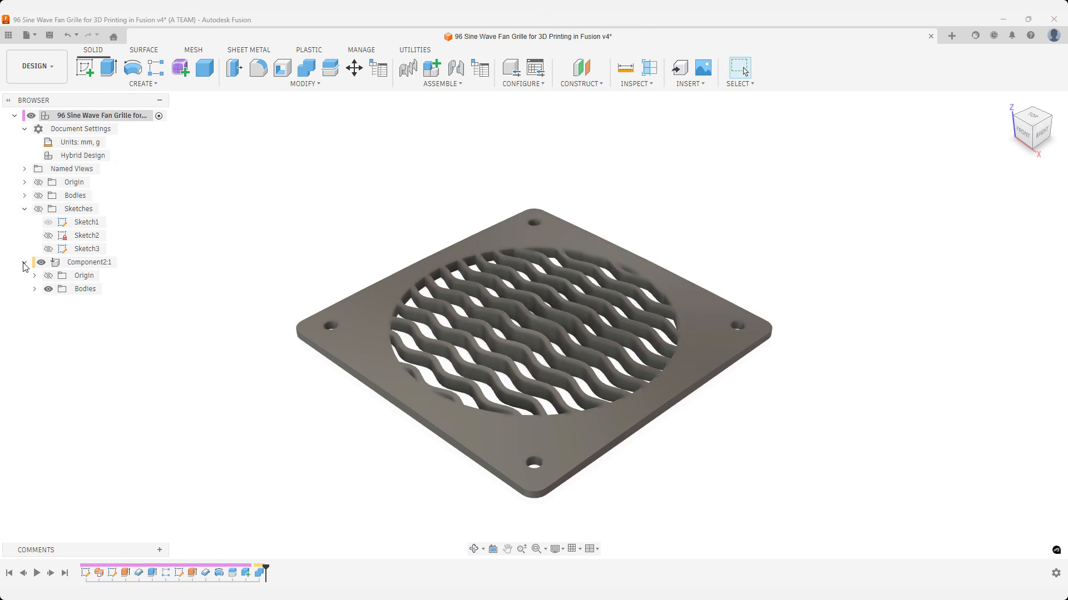
{"action": "left_click", "coordinate": [34, 289]}
{"action": "left_click", "coordinate": [58, 302]}
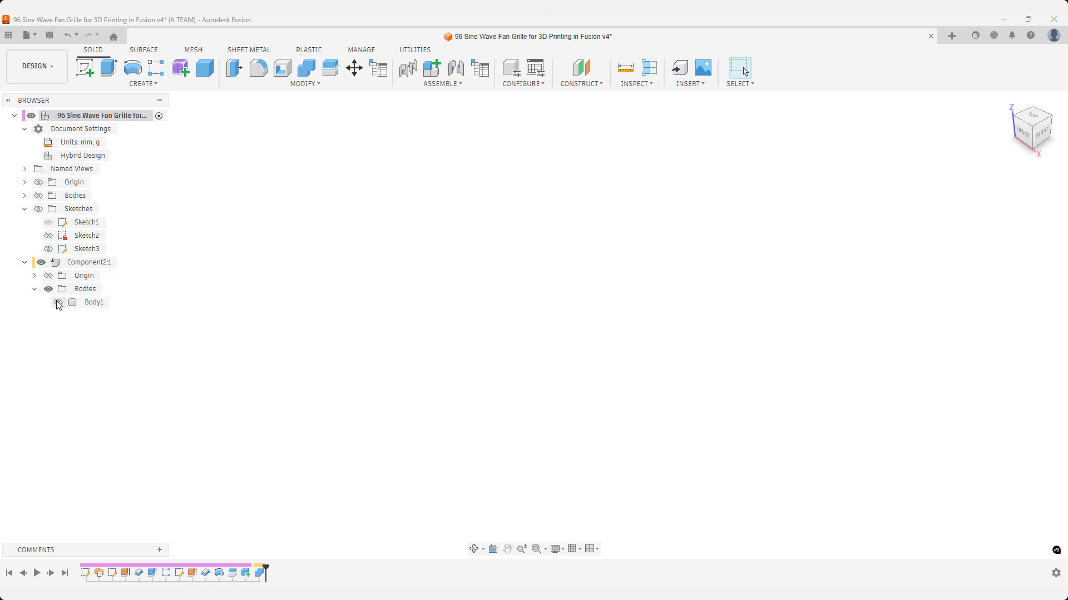
{"action": "left_click", "coordinate": [59, 302]}
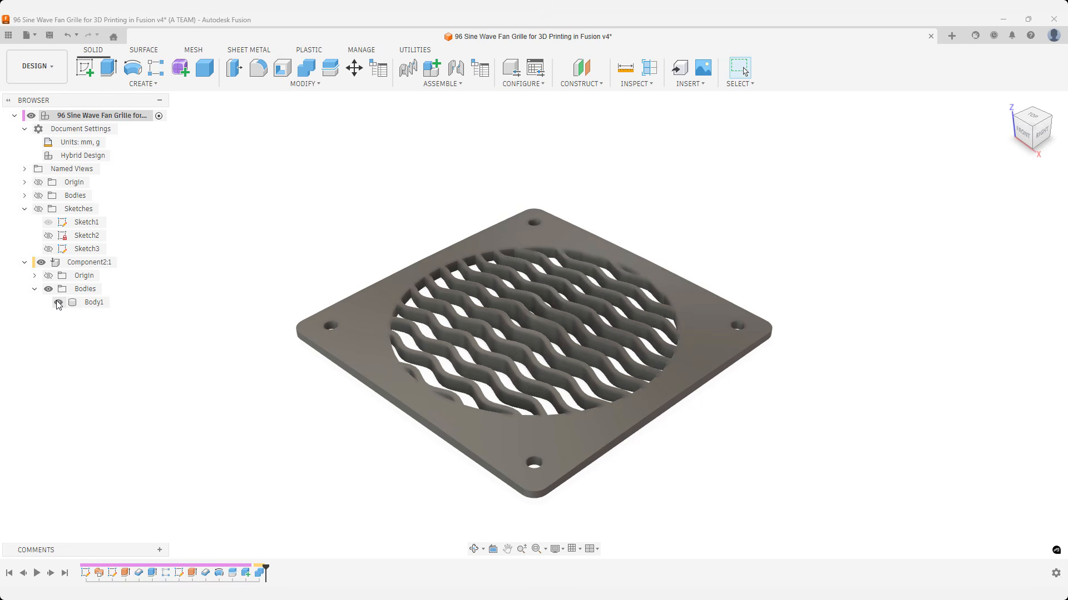
{"action": "left_click", "coordinate": [1033, 117]}
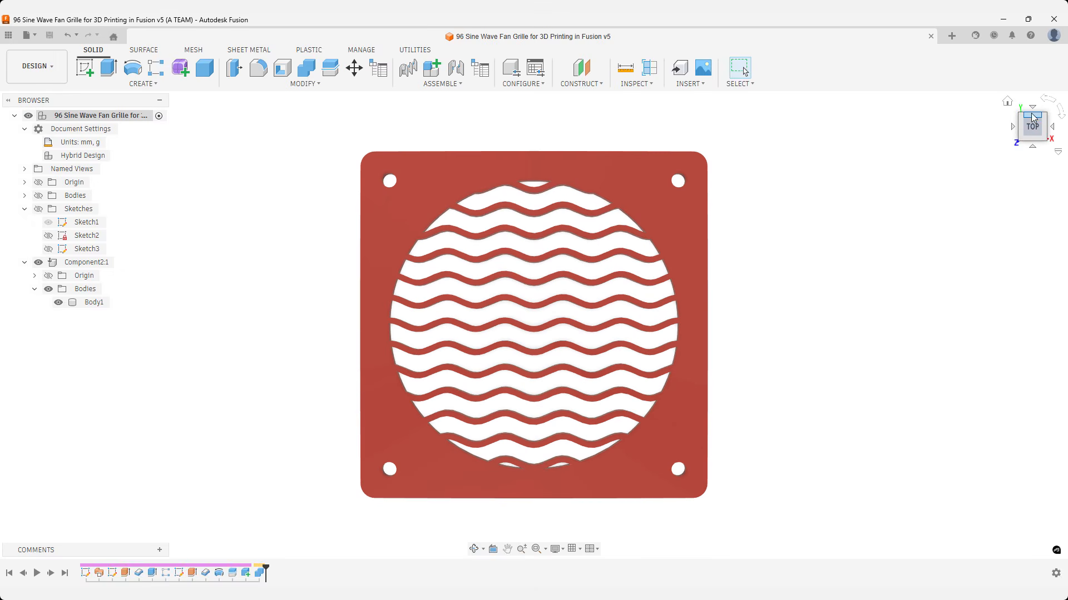
{"action": "left_click", "coordinate": [1007, 102]}
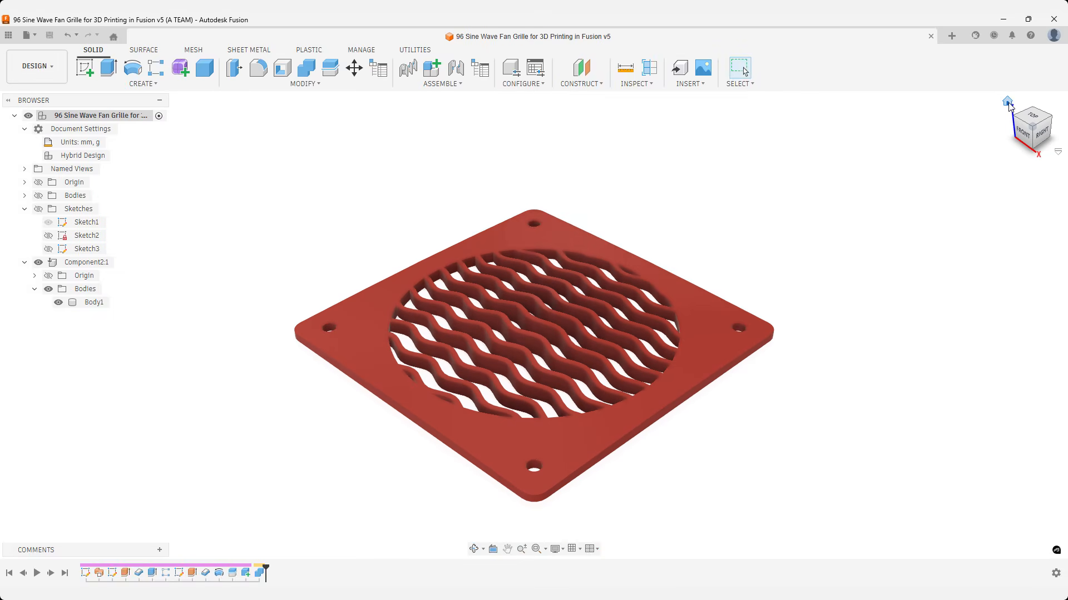